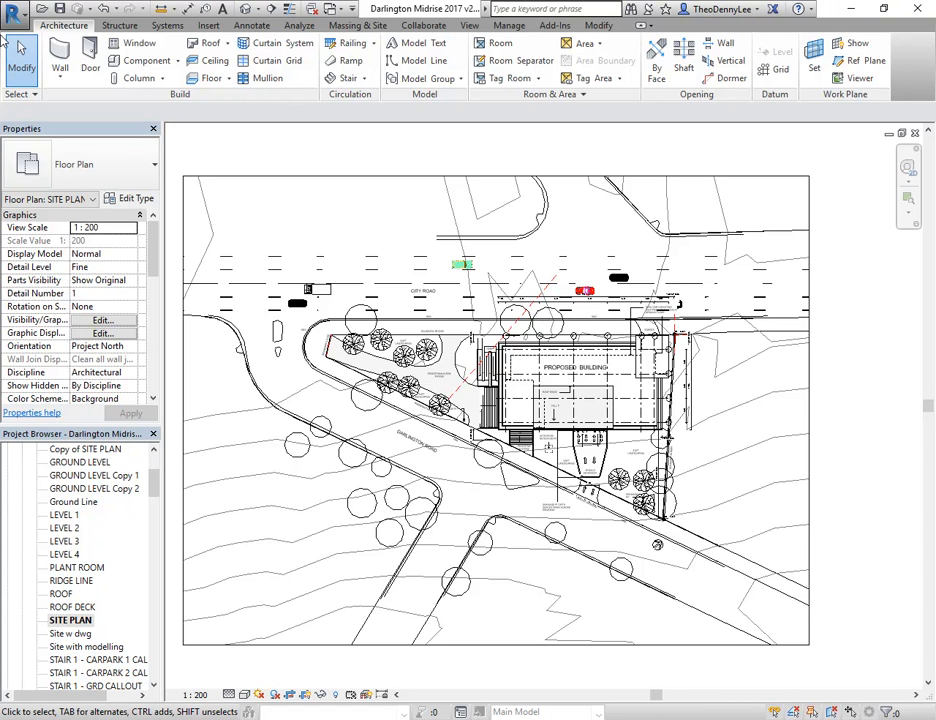
# Start a new walkthrough in the site plan and save the project
pyautogui.click(260, 10)
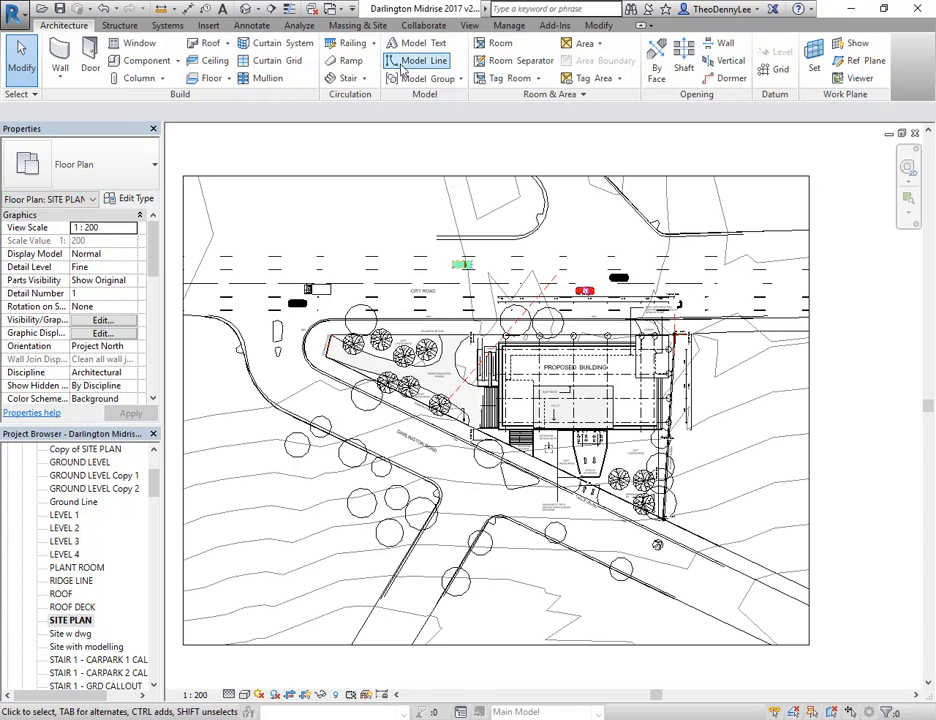
pyautogui.click(469, 25)
pyautogui.click(418, 78)
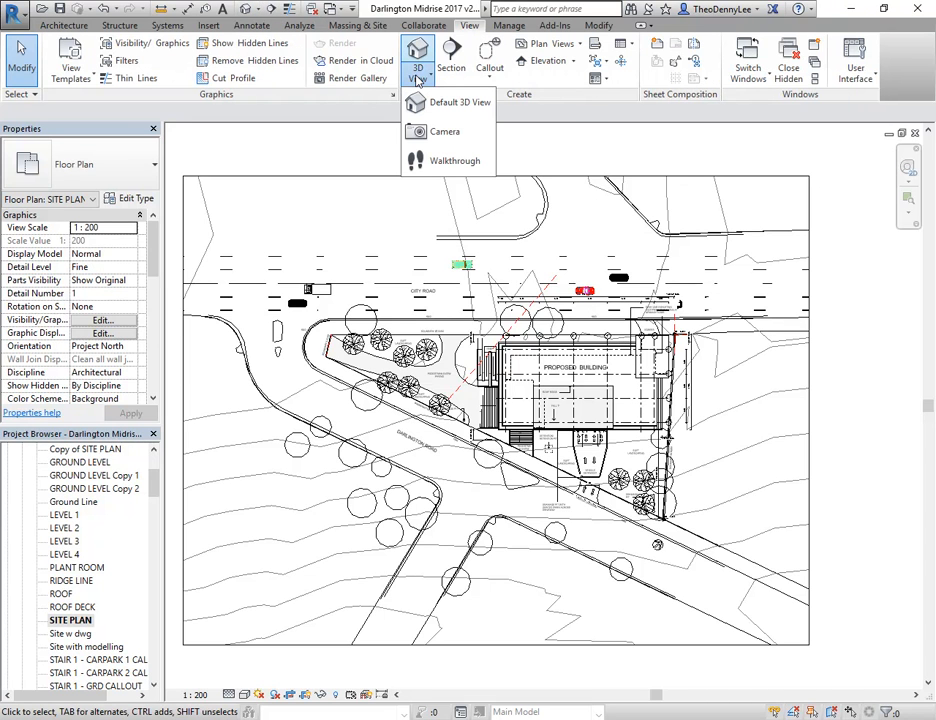
pyautogui.click(433, 167)
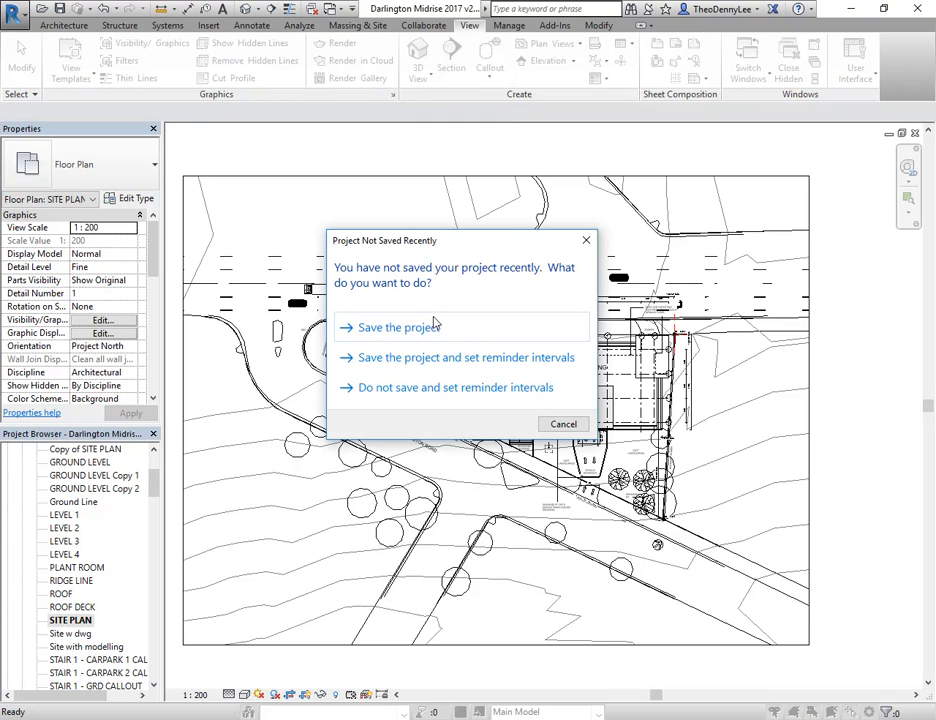
pyautogui.click(372, 330)
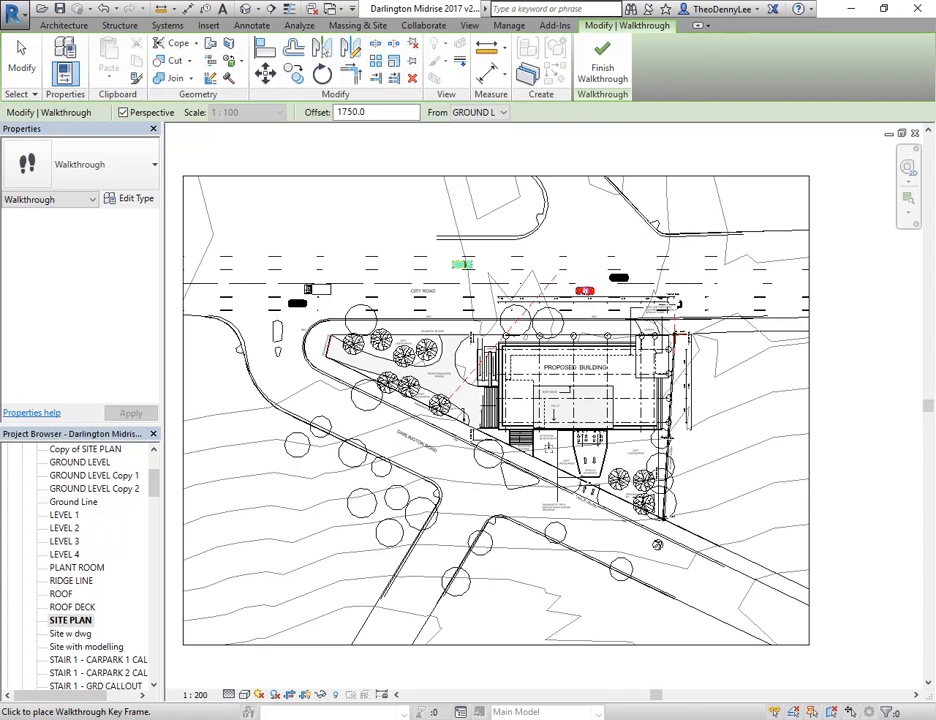
# Place the first five walkthrough key frames along City Road, from east of the proposed building westward to the green car
pyautogui.scroll(3, 672, 300)
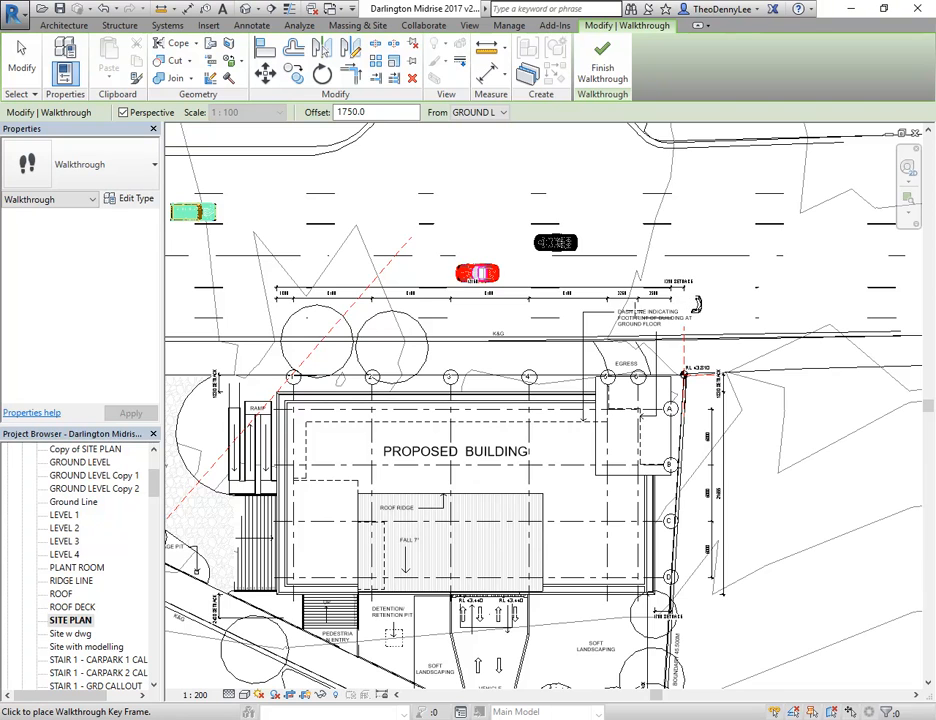
pyautogui.click(740, 236)
pyautogui.scroll(-2, 714, 236)
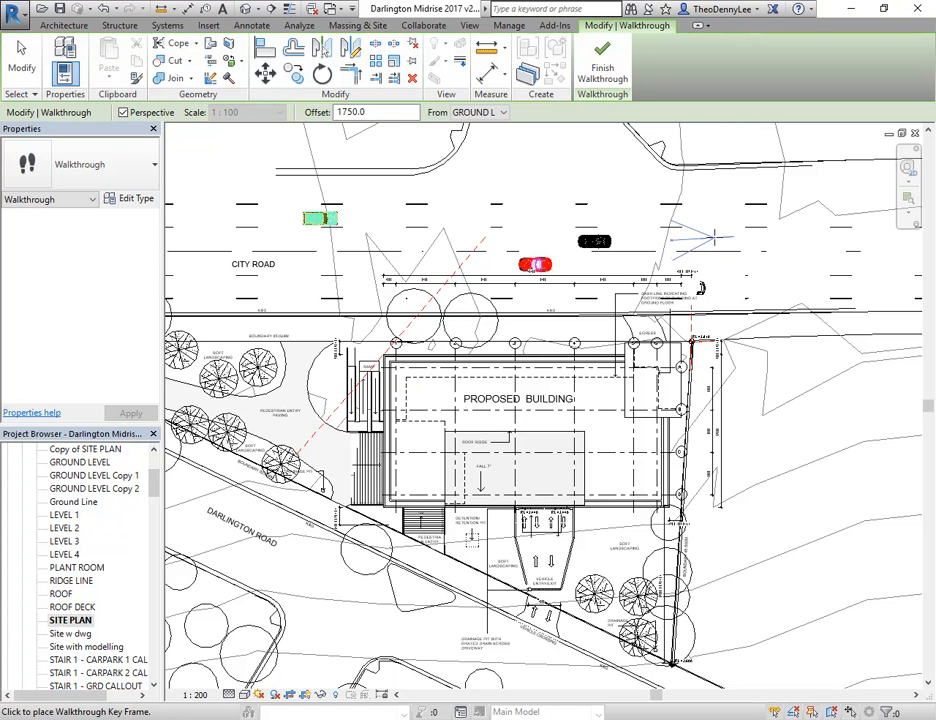
pyautogui.click(652, 394)
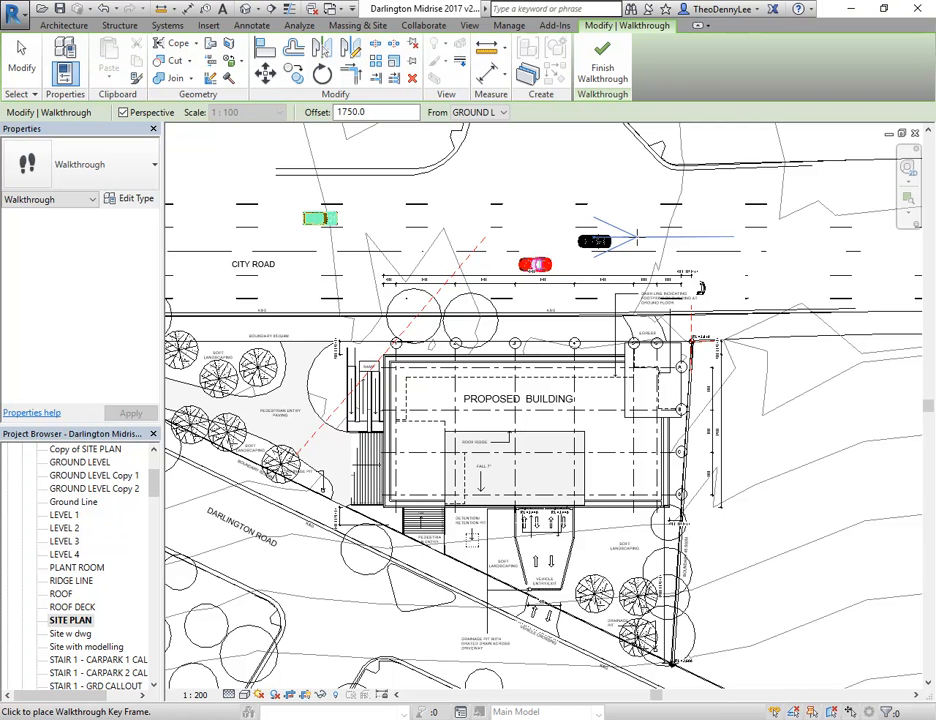
pyautogui.click(637, 237)
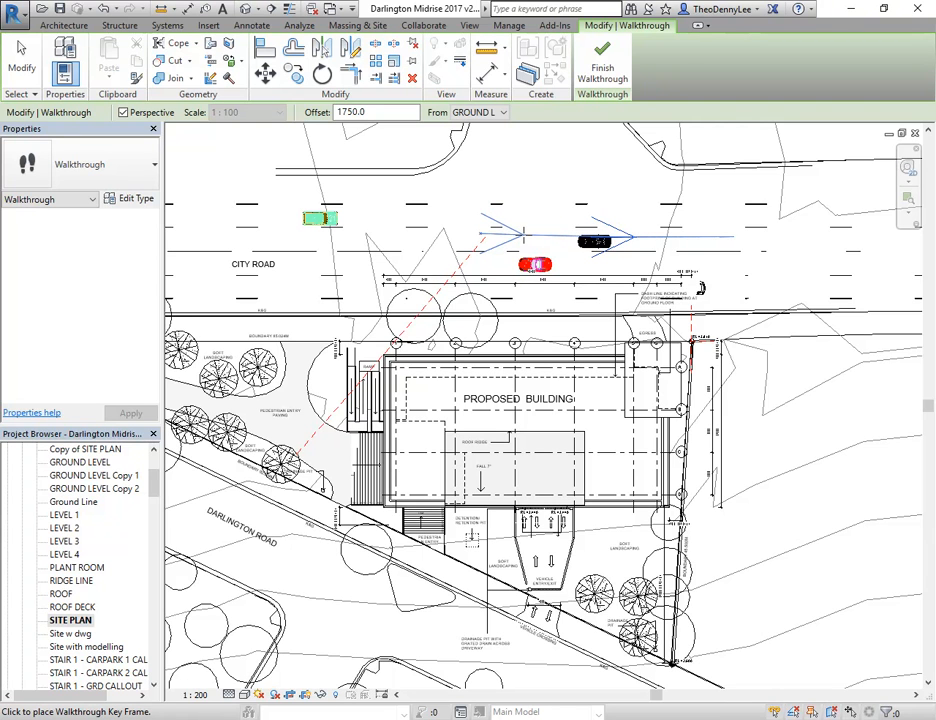
pyautogui.click(519, 235)
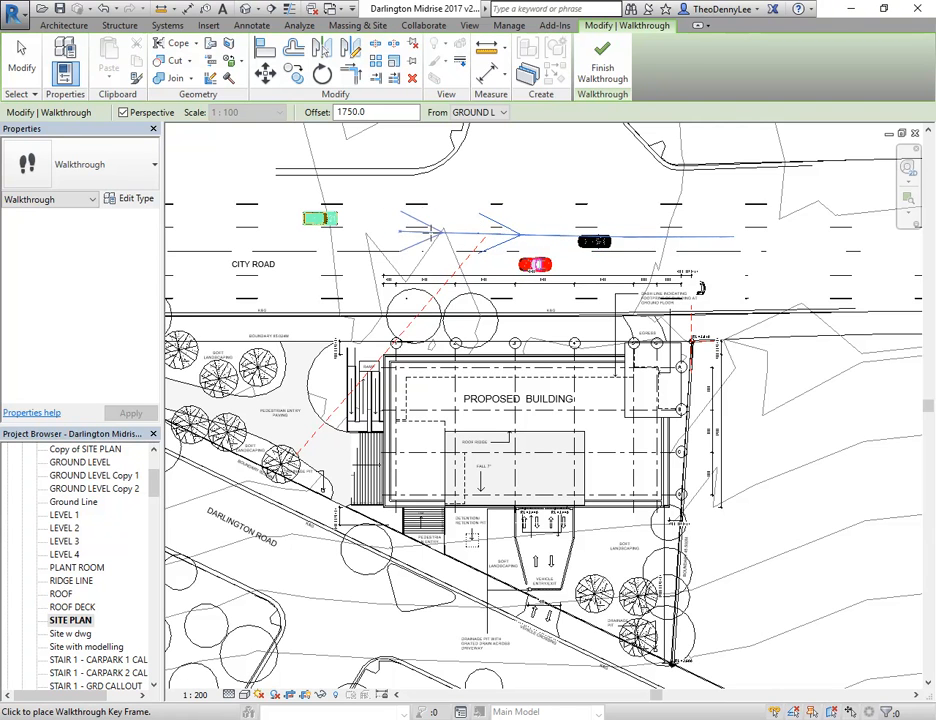
pyautogui.click(419, 232)
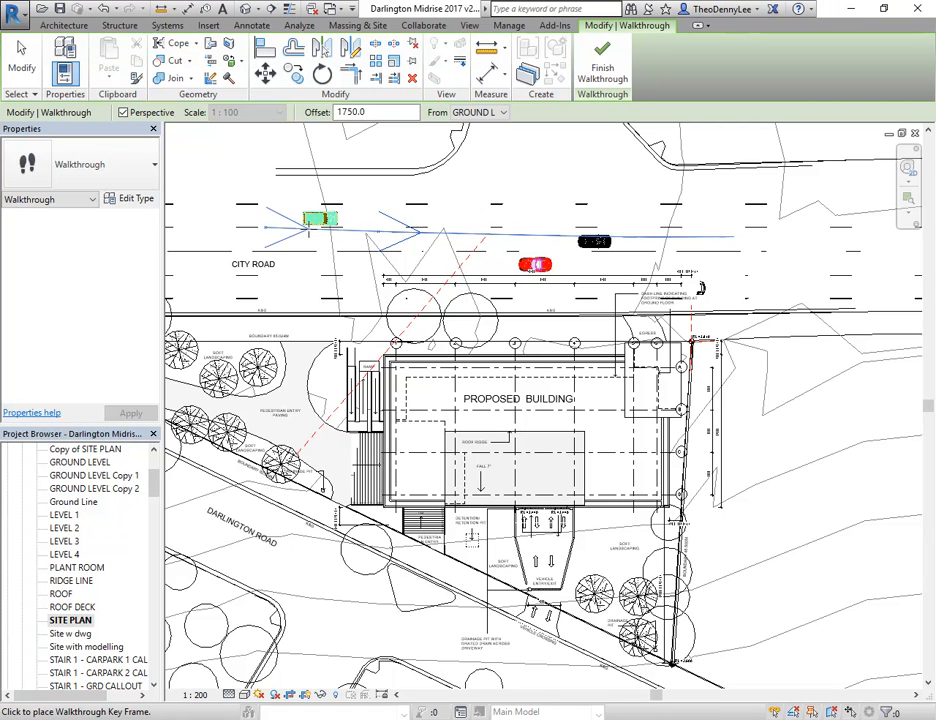
pyautogui.click(305, 230)
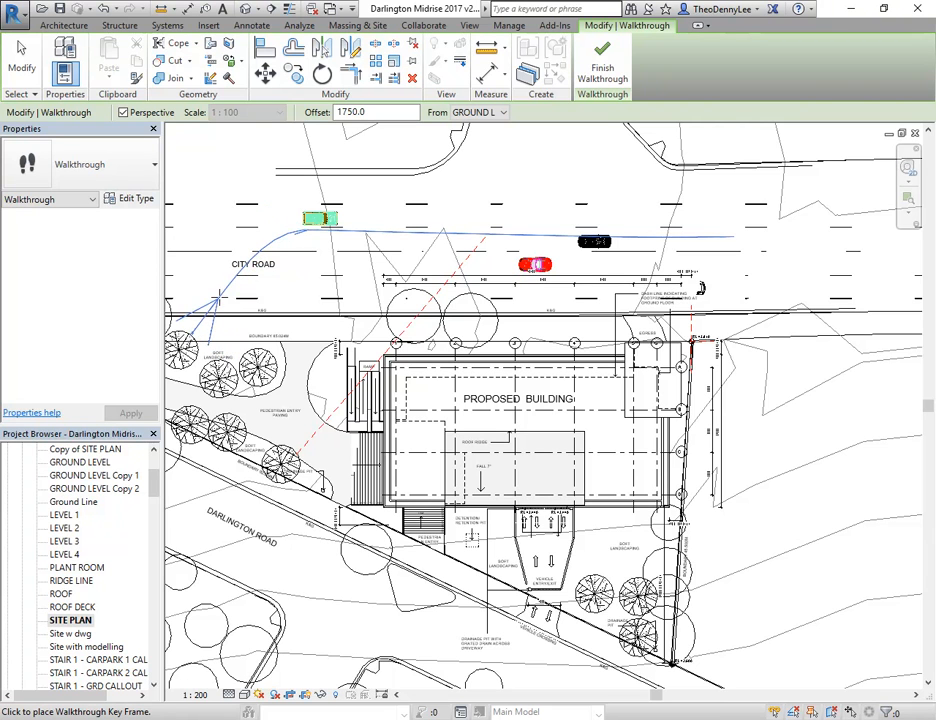
# Curve the walkthrough path from City Road through the pedestrian paving to the building's west stairs, and finish the walkthrough
pyautogui.moveTo(232, 336); pyautogui.dragTo(280, 322, button='middle')
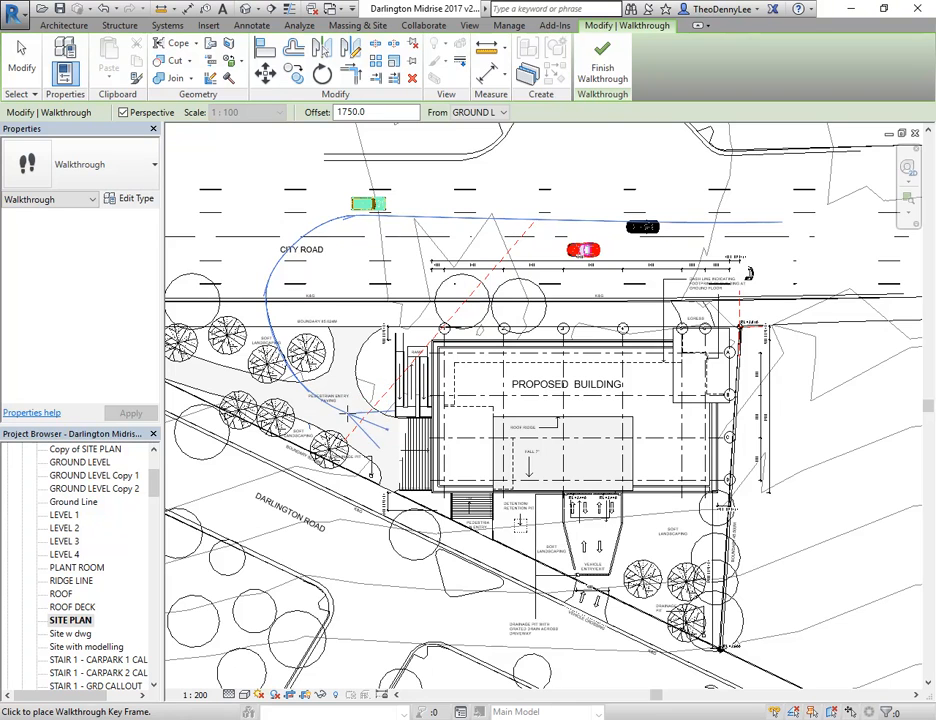
pyautogui.click(603, 68)
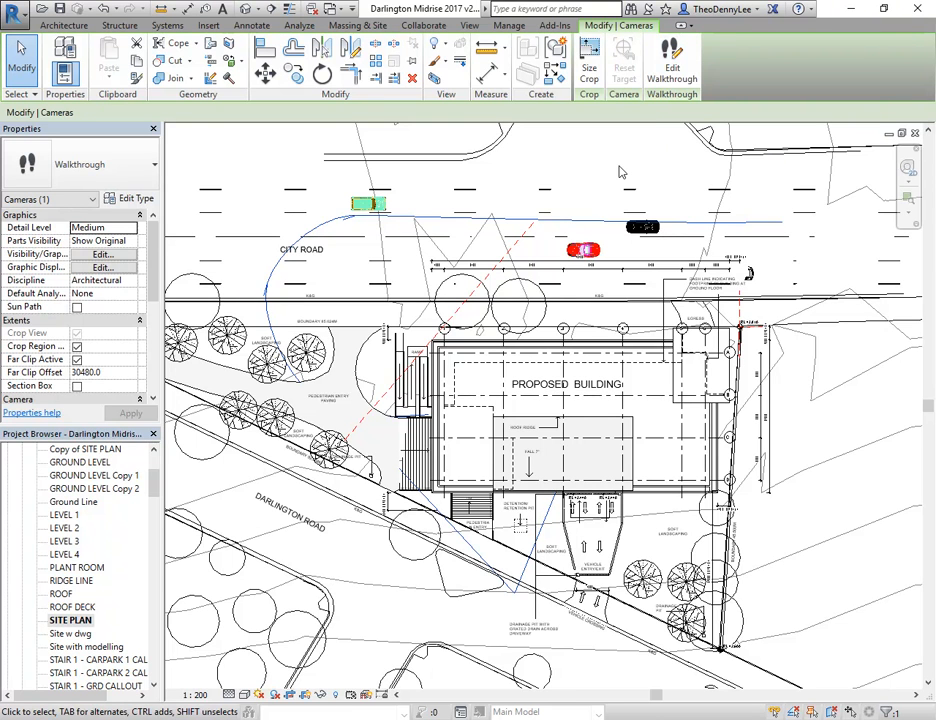
pyautogui.press('Escape')
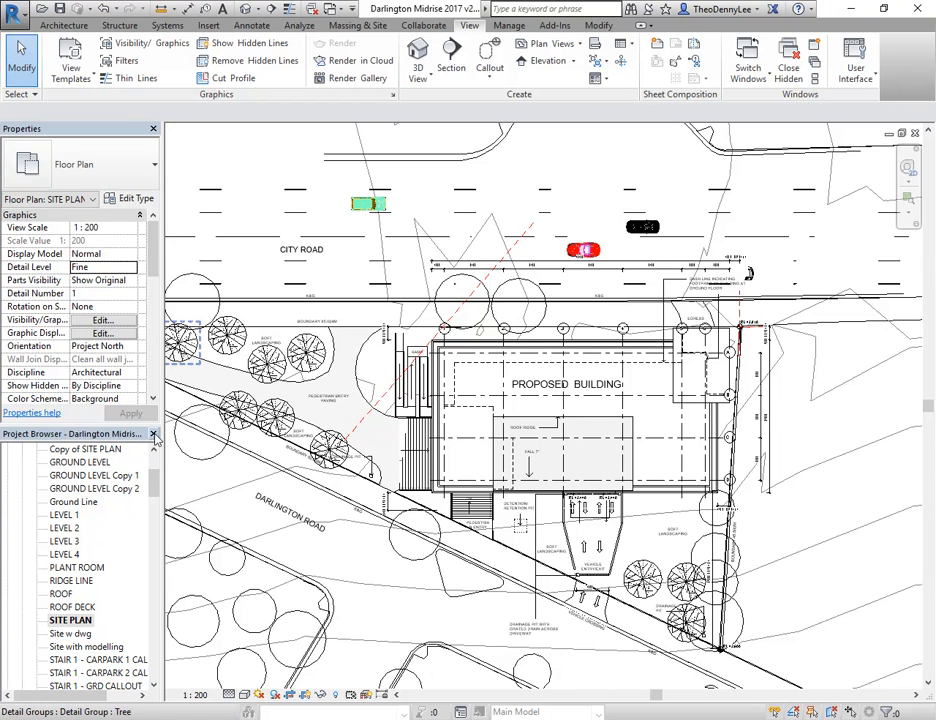
# Collapse the other view categories in the project browser, expand Walkthroughs and open the Walkthrough 3 view
pyautogui.scroll(-1, 153, 489)
pyautogui.scroll(7, 153, 489)
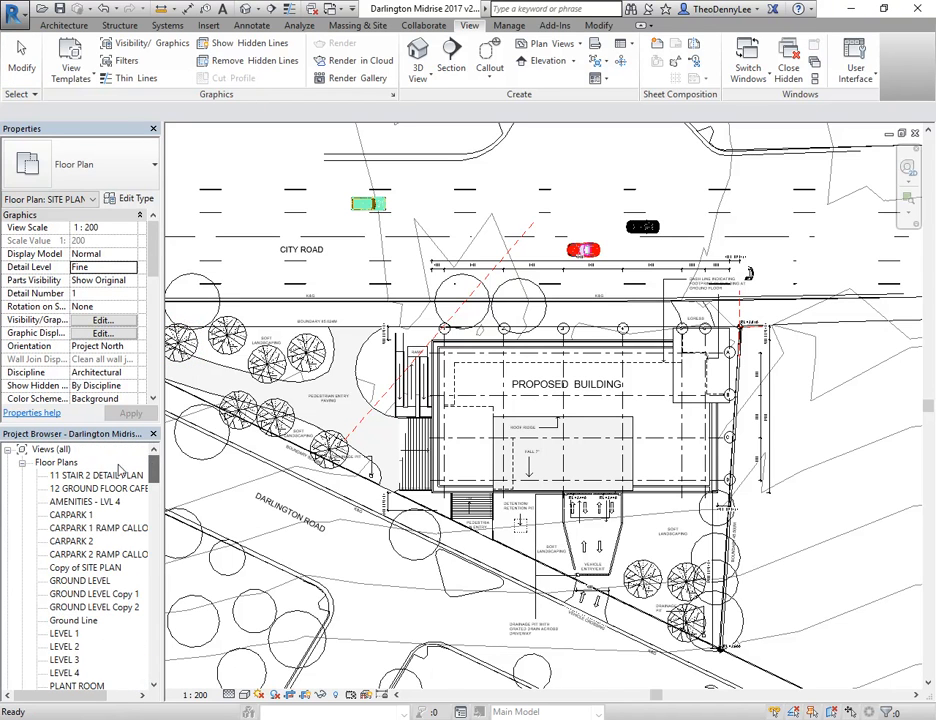
pyautogui.click(22, 463)
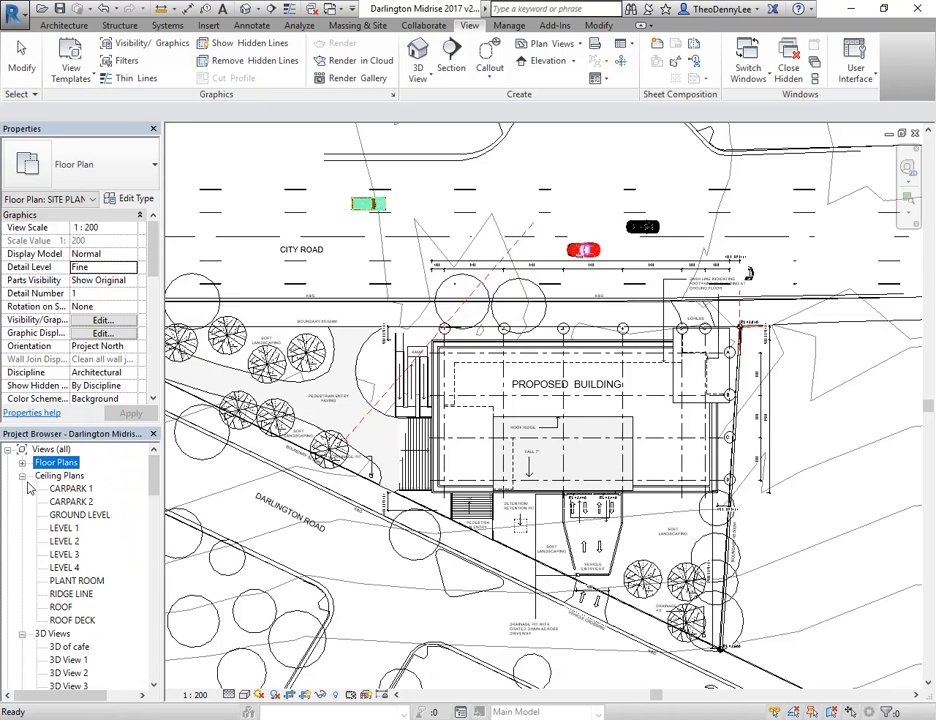
pyautogui.click(22, 476)
pyautogui.click(22, 489)
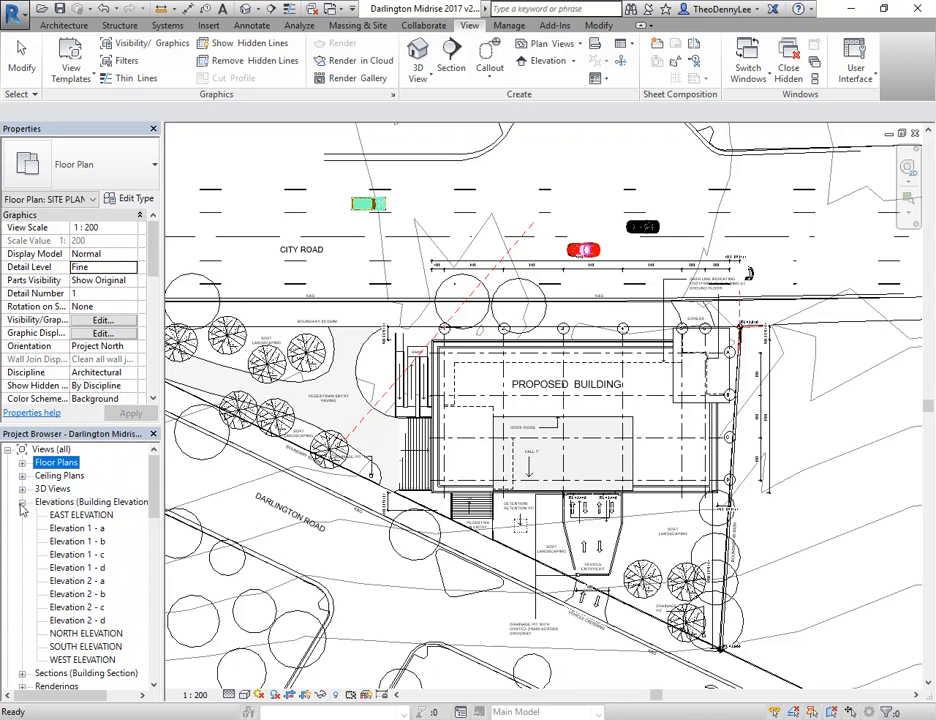
pyautogui.click(22, 502)
pyautogui.click(22, 541)
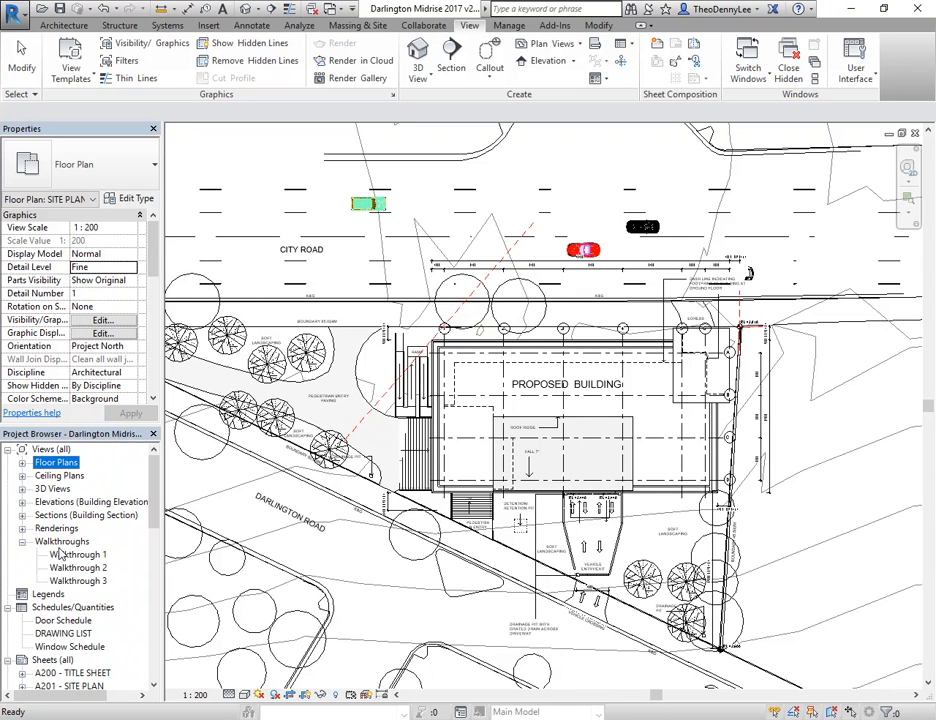
pyautogui.click(60, 542)
pyautogui.click(66, 581)
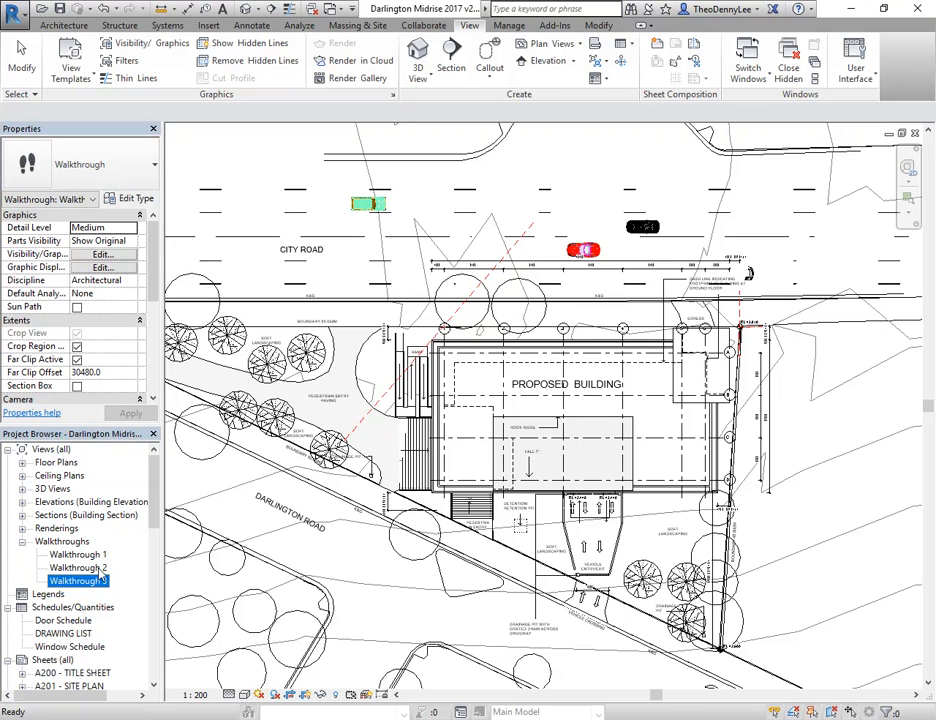
pyautogui.doubleClick(73, 583)
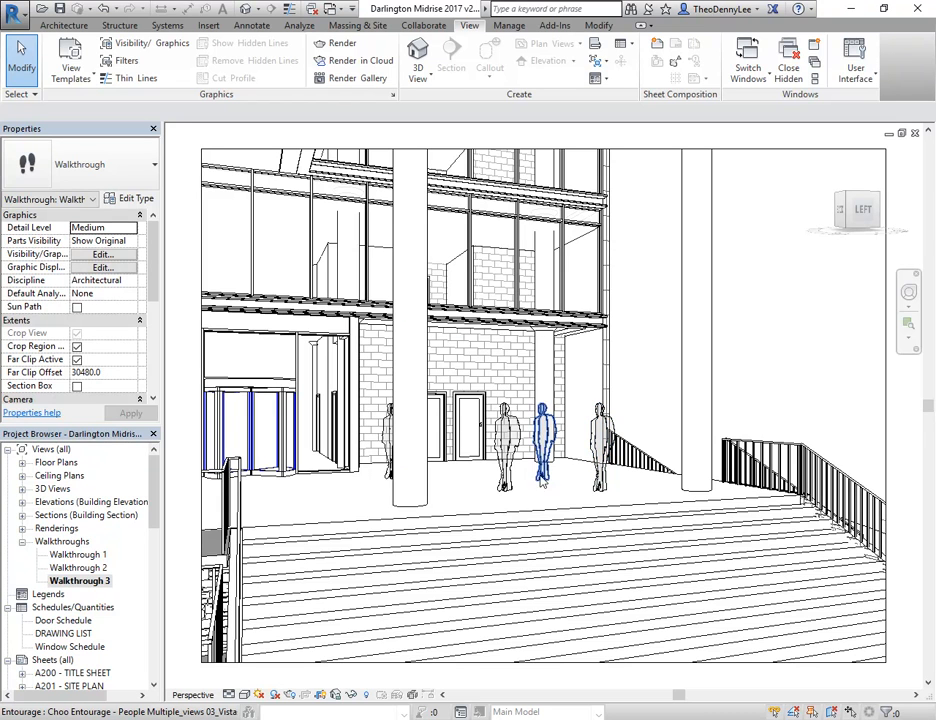
# Edit the walkthrough through its crop boundary and move the camera back through the key frames to frame 1
pyautogui.click(755, 151)
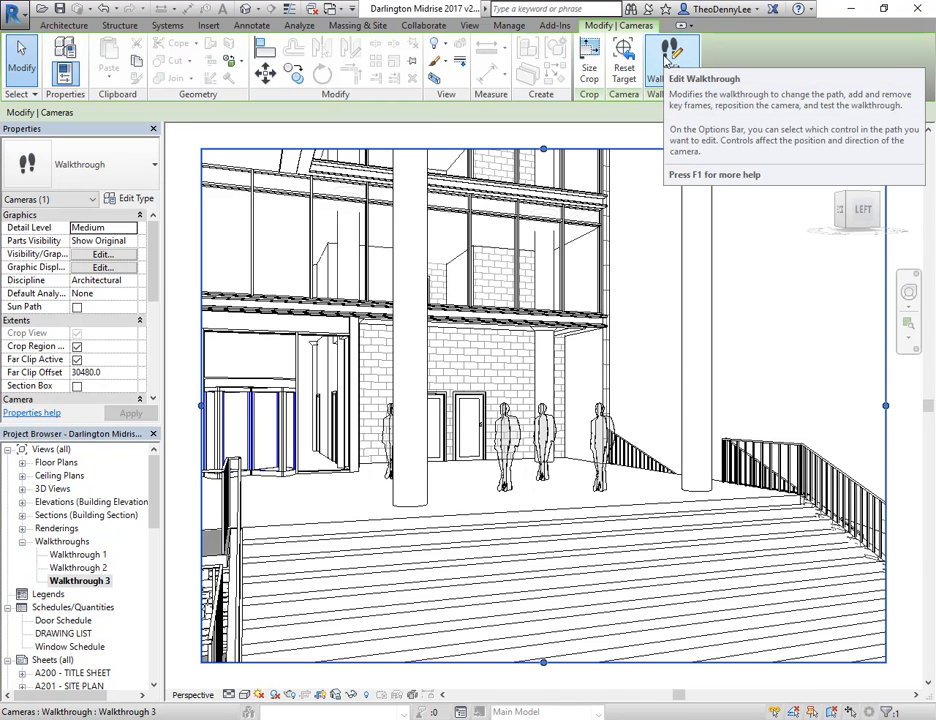
pyautogui.click(666, 60)
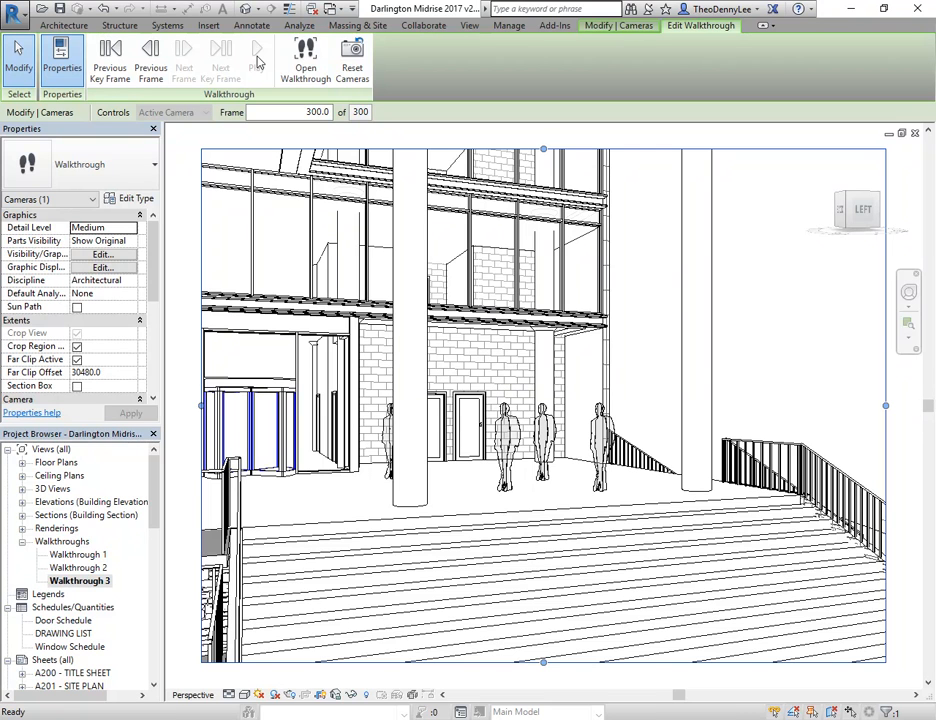
pyautogui.click(287, 112)
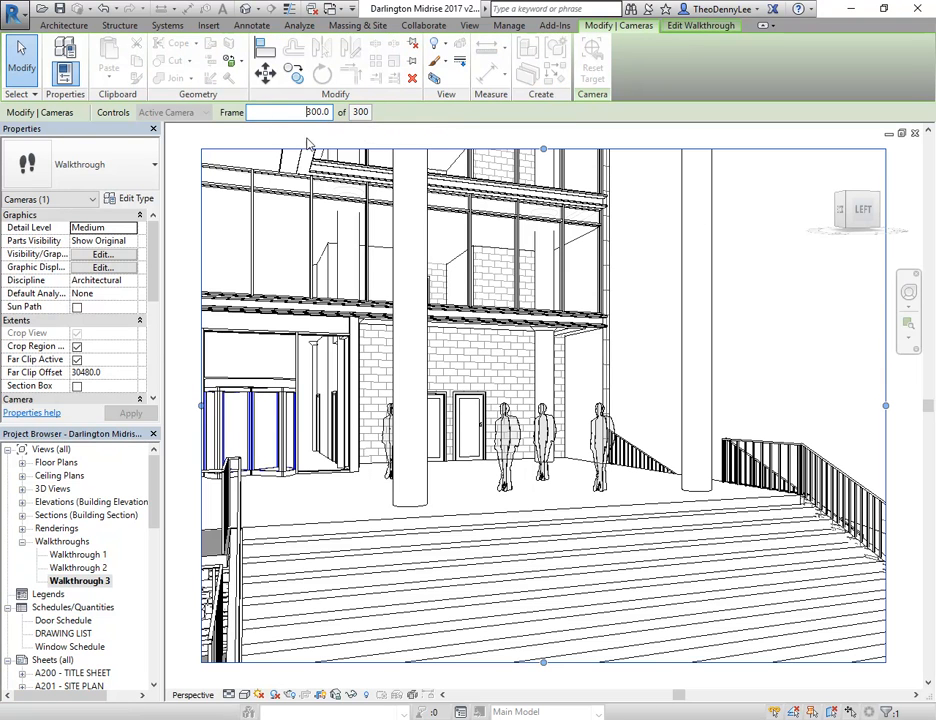
pyautogui.click(697, 26)
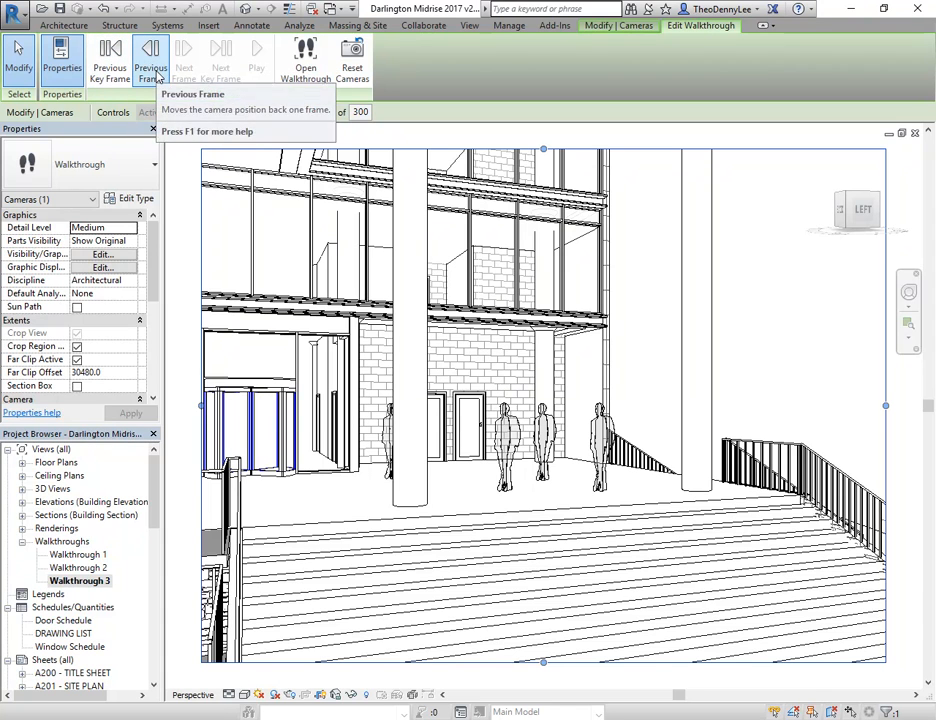
pyautogui.click(150, 62)
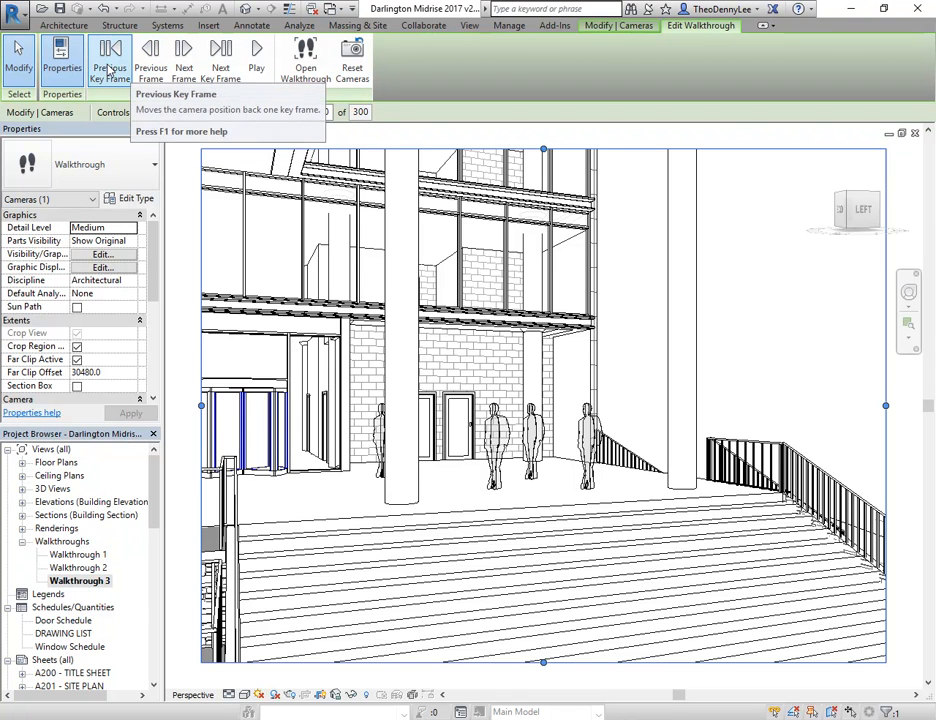
pyautogui.click(110, 67)
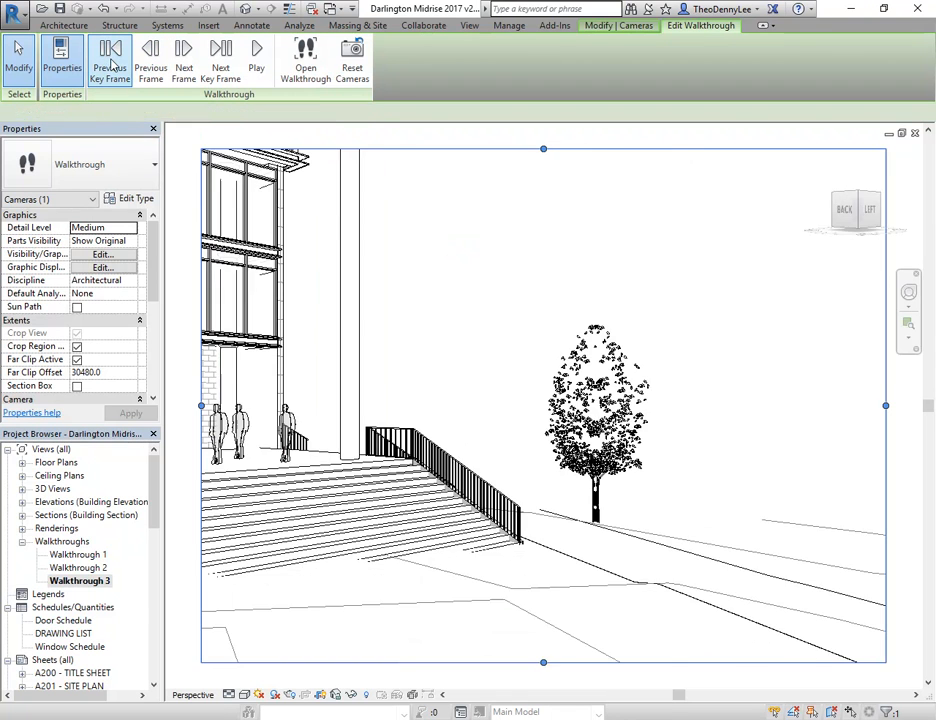
pyautogui.click(110, 67)
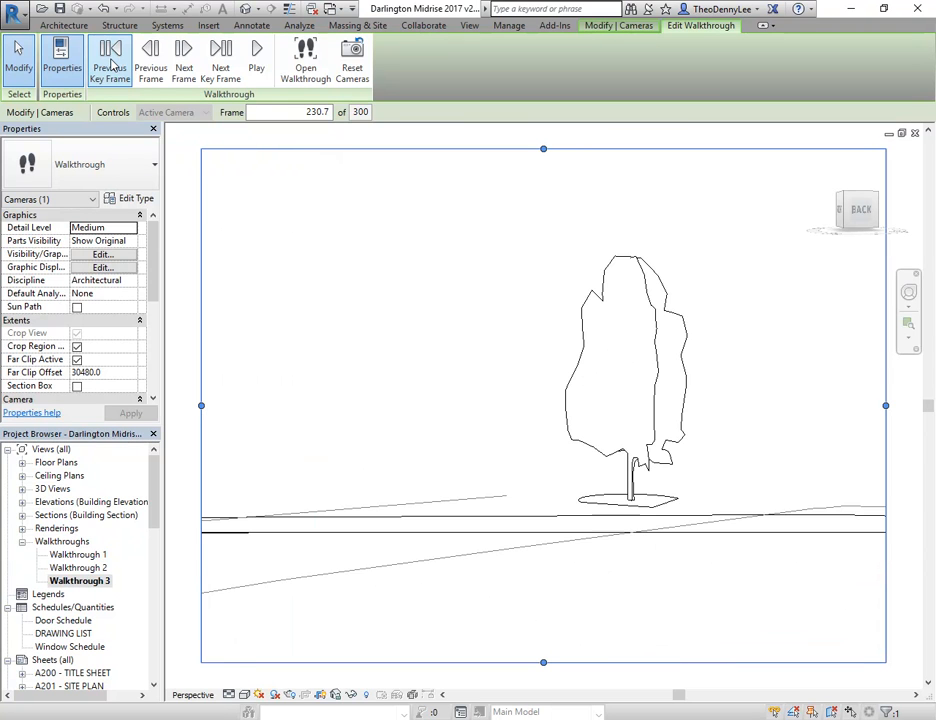
pyautogui.click(112, 66)
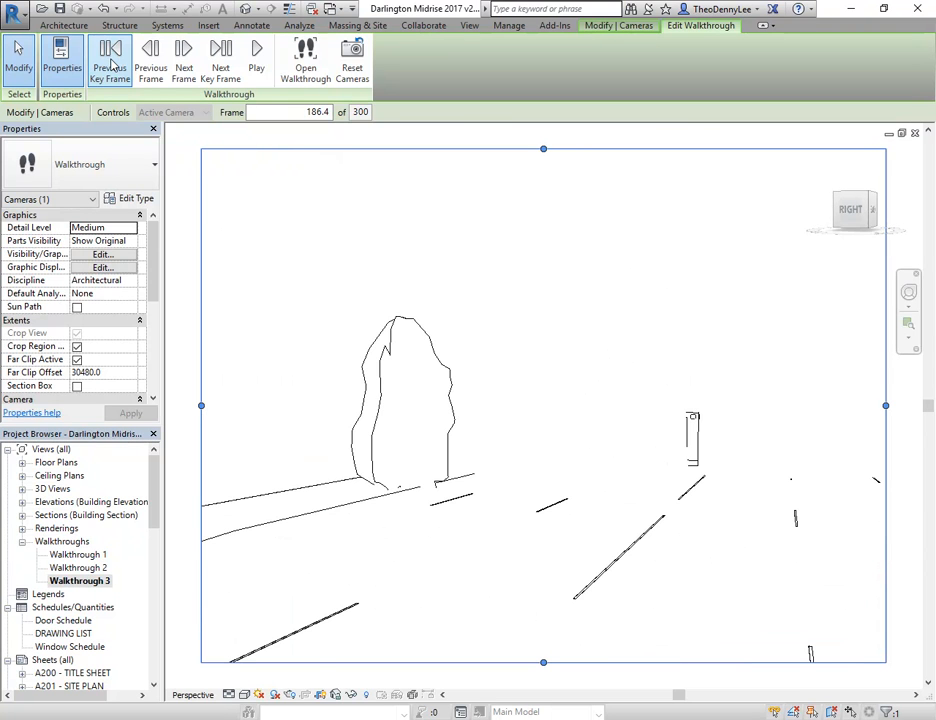
pyautogui.click(112, 66)
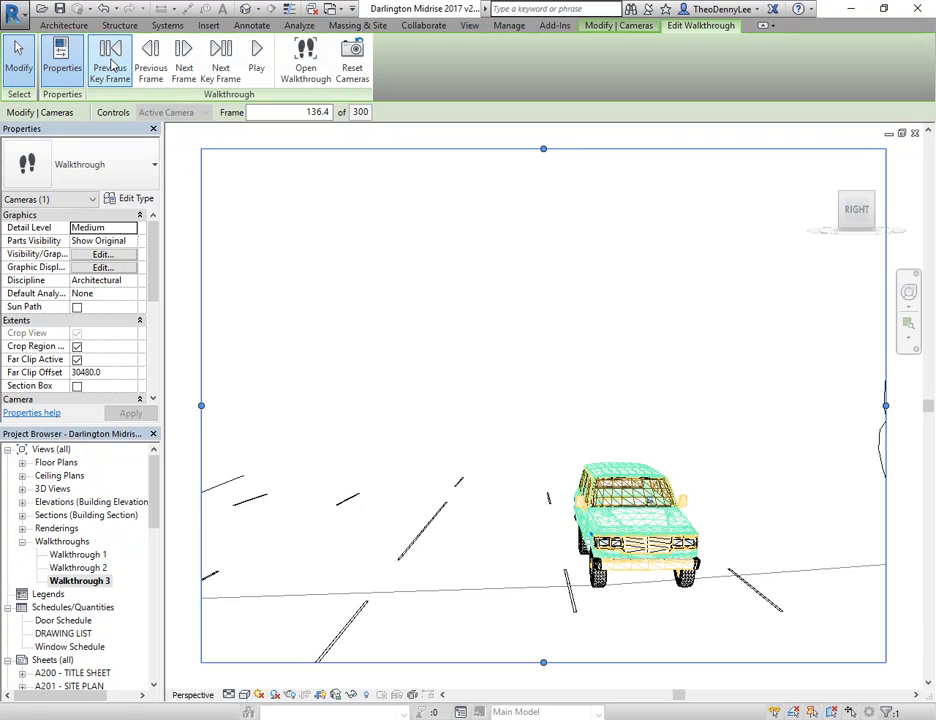
pyautogui.click(112, 66)
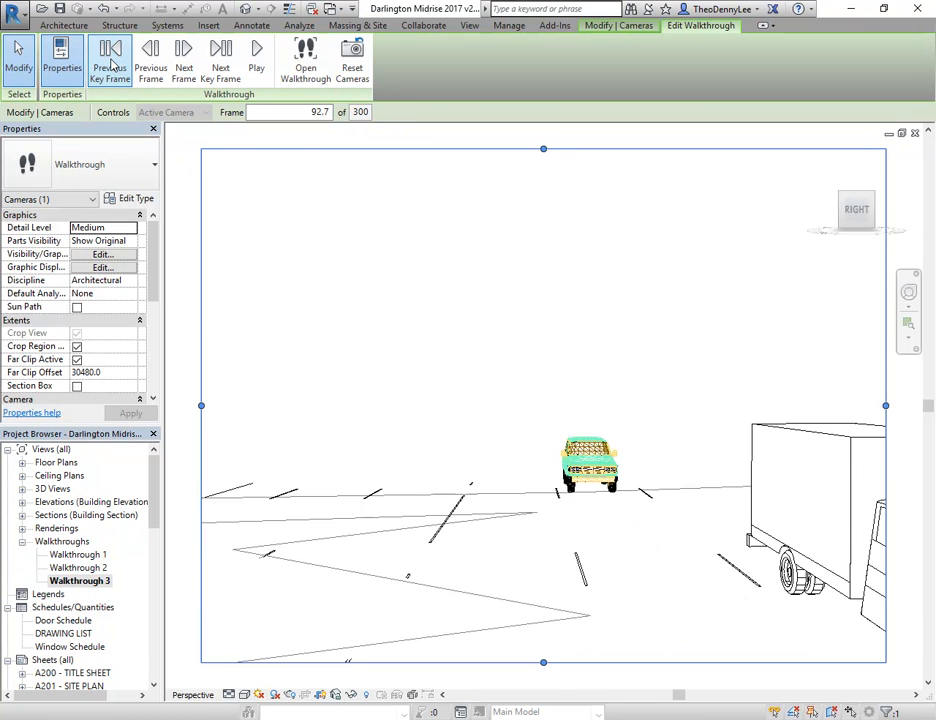
pyautogui.click(112, 66)
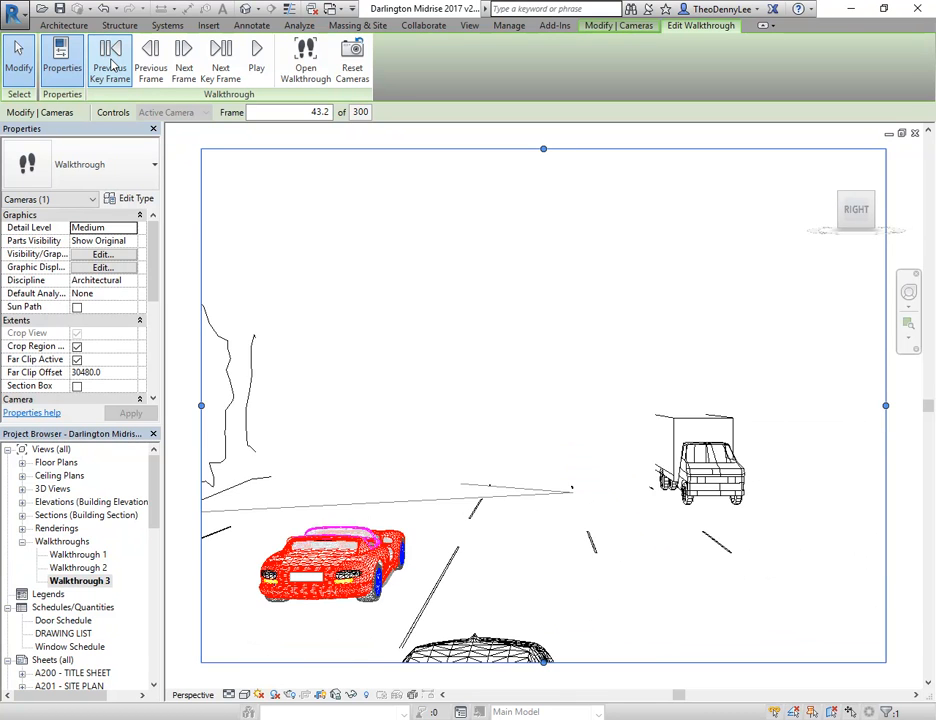
pyautogui.click(112, 66)
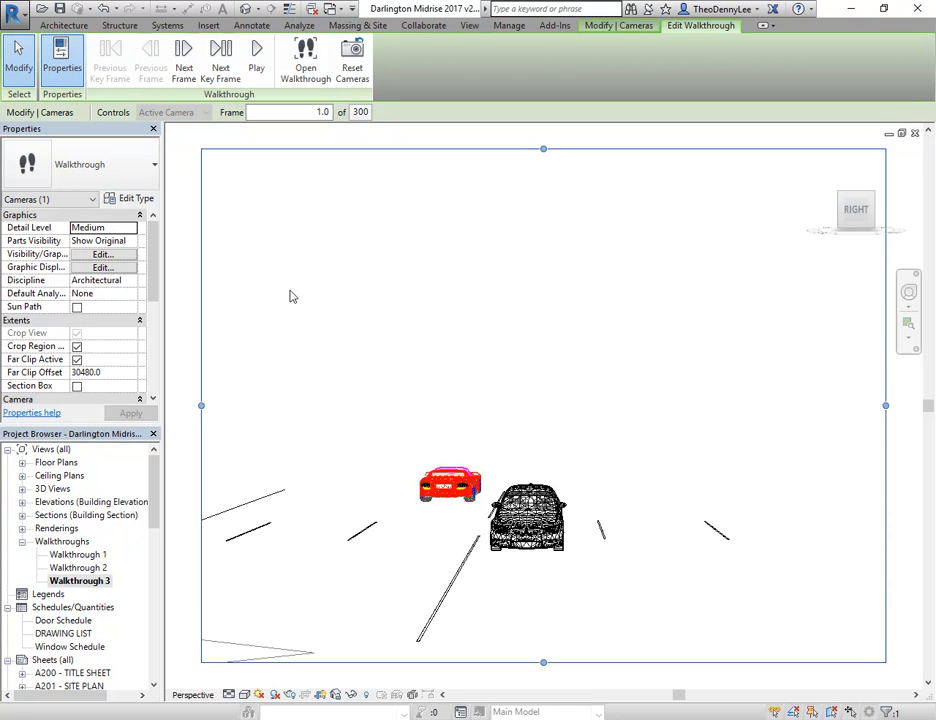
# Review the walkthrough's total frames, frames per second and key frame timing, and return to walkthrough editing
pyautogui.click(361, 112)
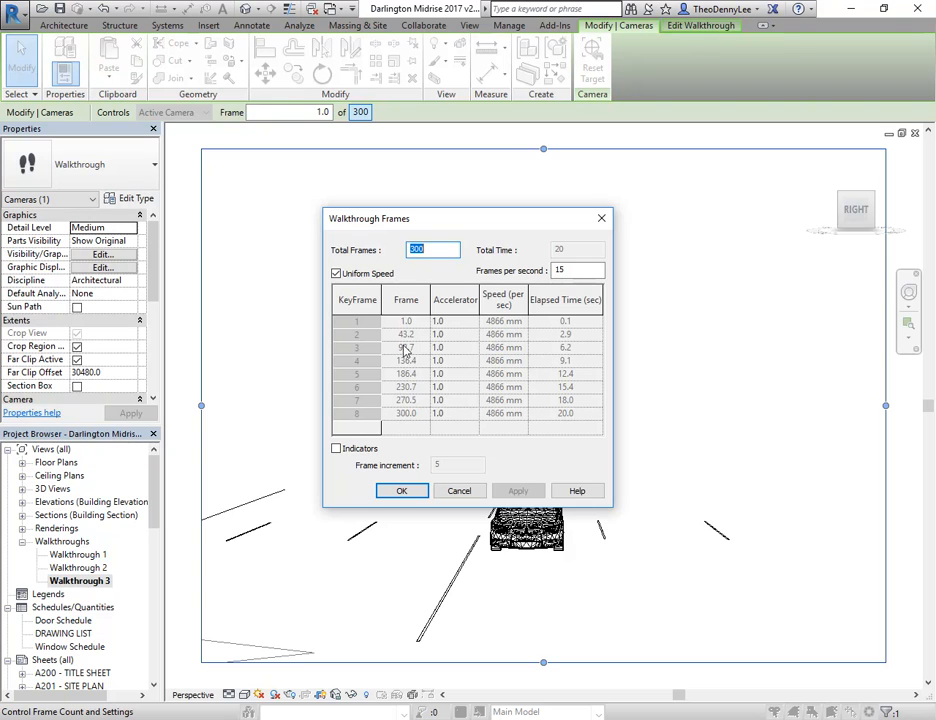
pyautogui.click(466, 491)
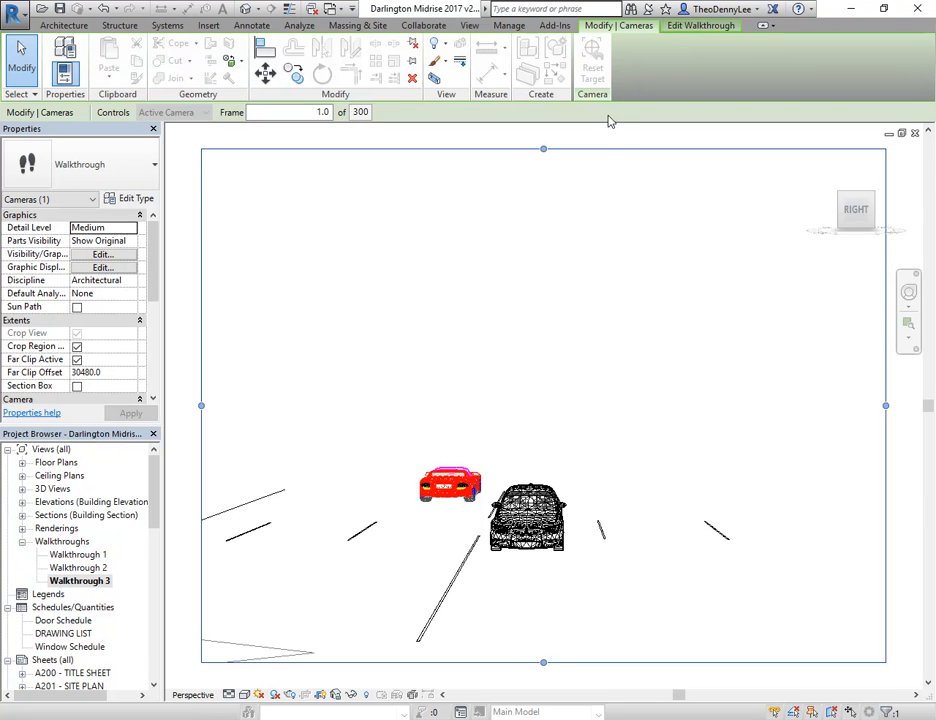
pyautogui.click(692, 26)
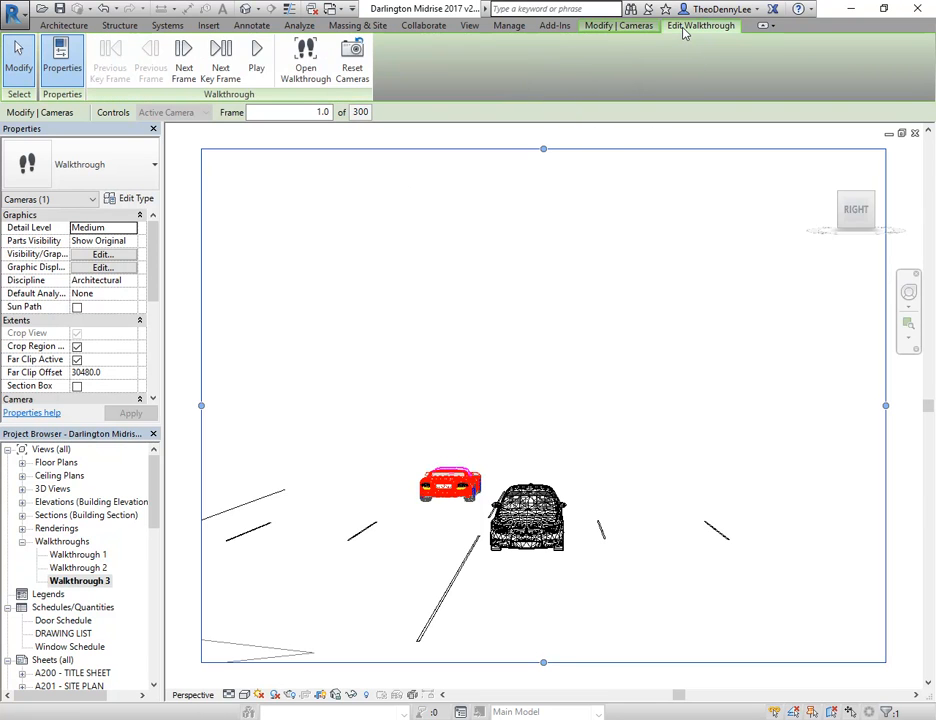
# Play the walkthrough, switch its view to the Realistic visual style, replay it and stop the playback
pyautogui.click(256, 58)
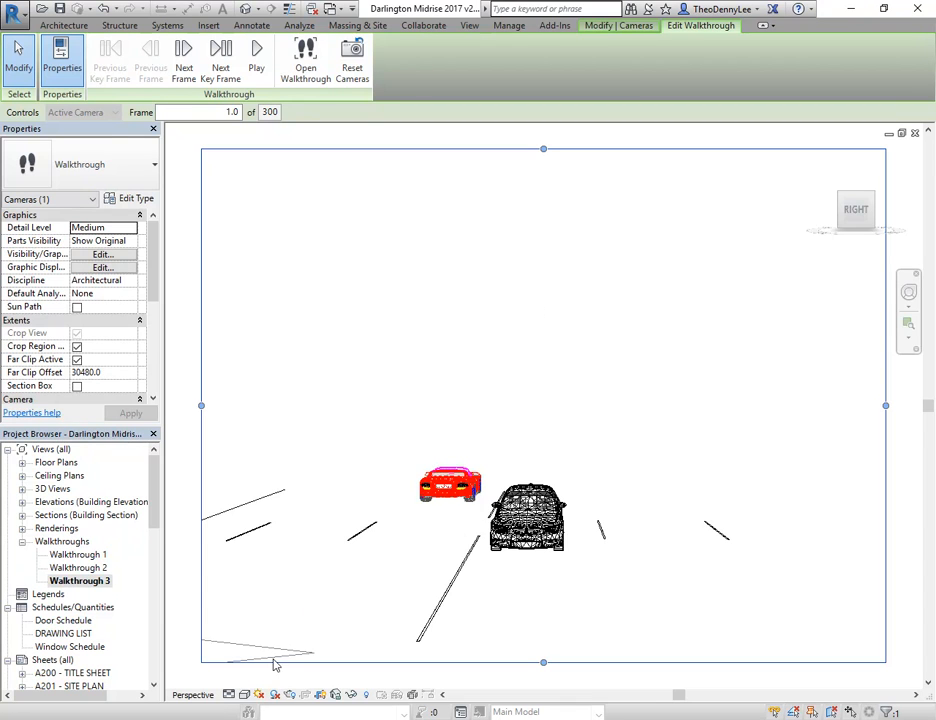
pyautogui.click(244, 694)
pyautogui.click(257, 664)
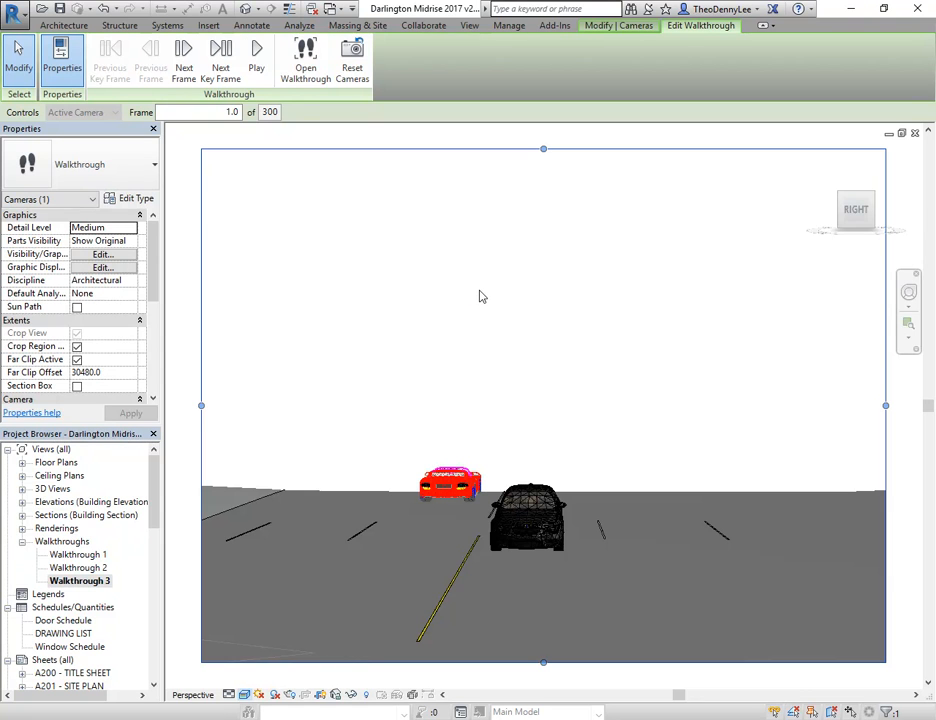
pyautogui.click(257, 62)
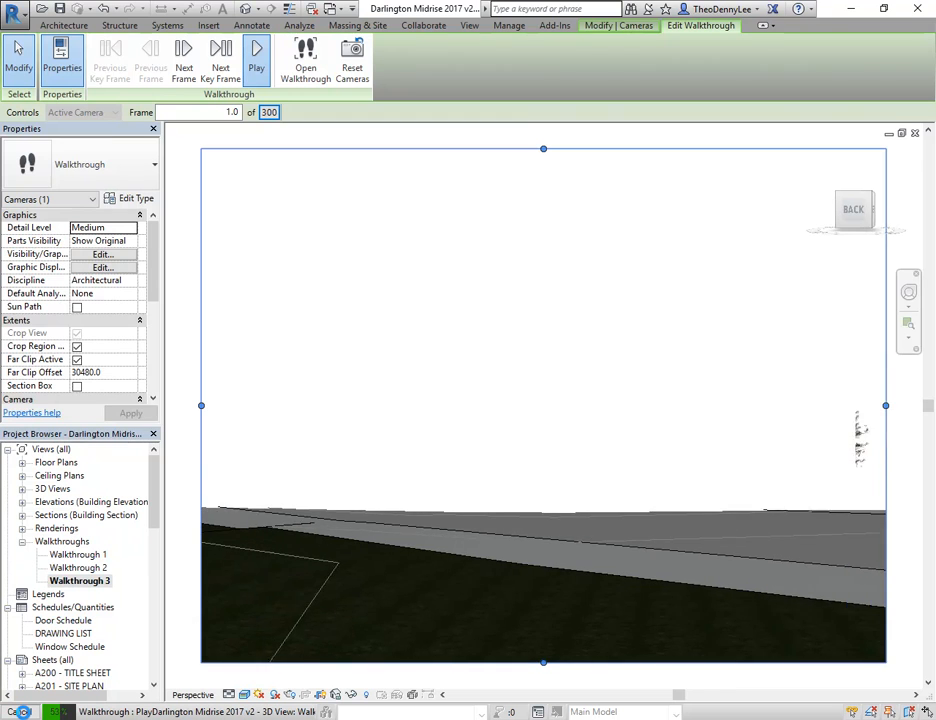
pyautogui.click(20, 711)
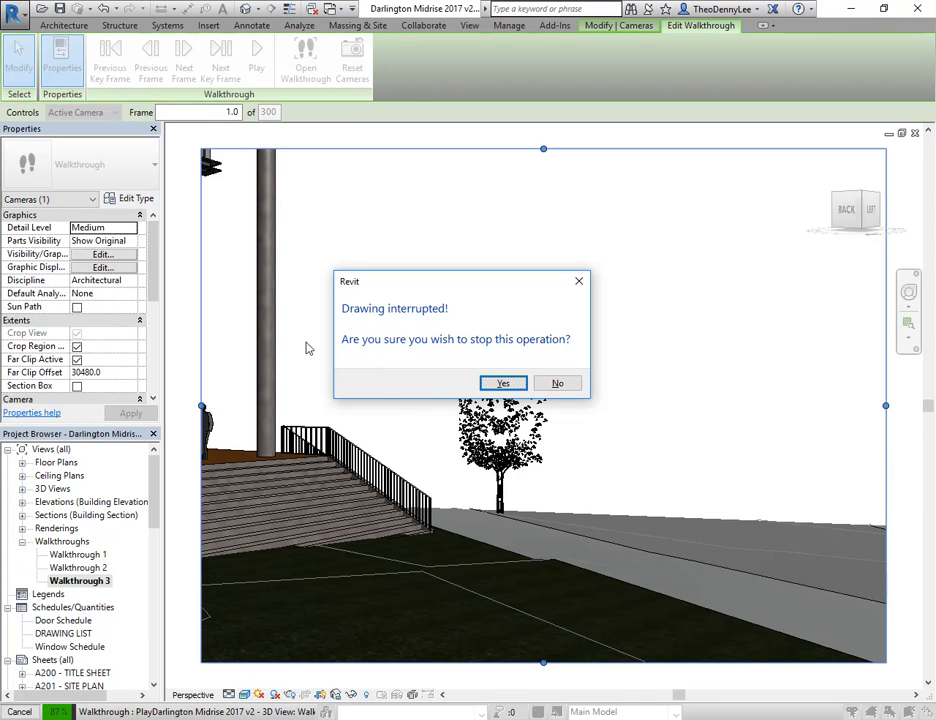
pyautogui.click(503, 384)
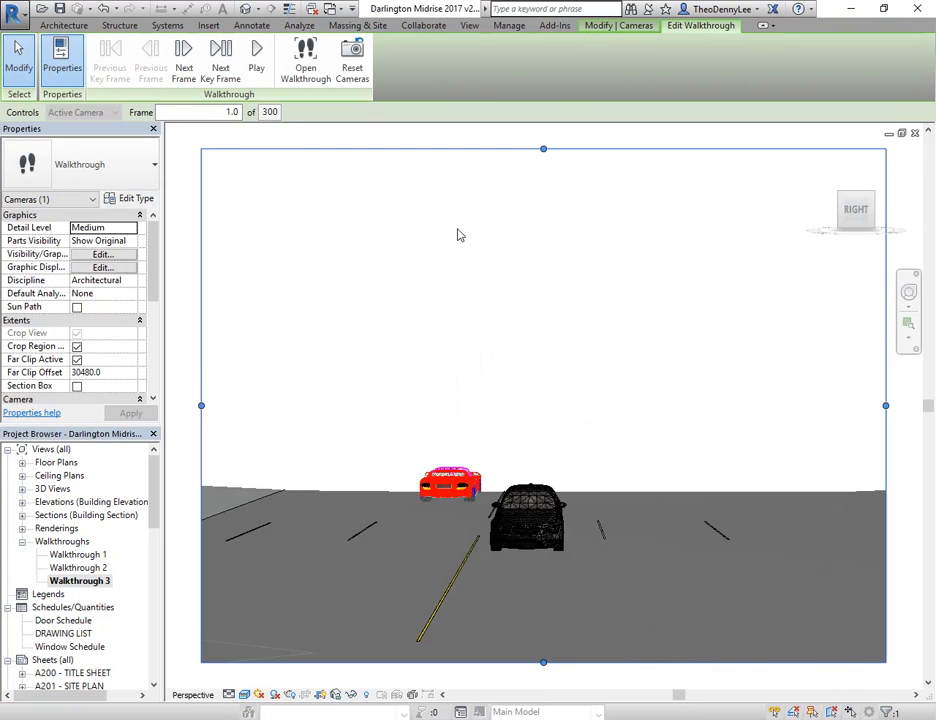
# Set the walkthrough view's visual style back to Hidden Line and play the walkthrough
pyautogui.click(244, 694)
pyautogui.click(272, 618)
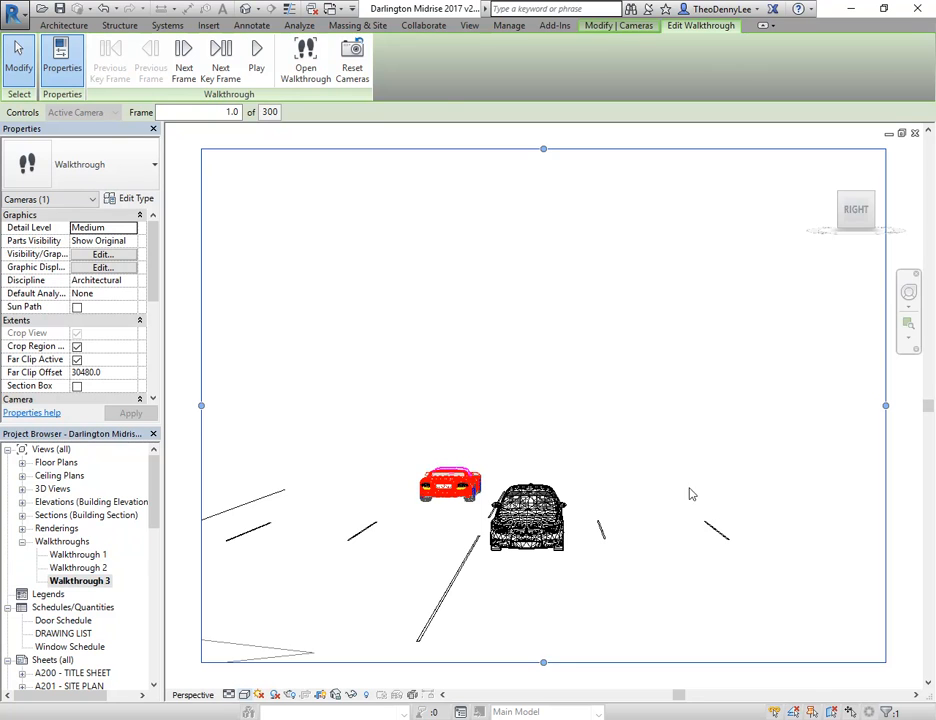
pyautogui.click(256, 62)
# Expand the floor plans and open the Site with modelling plan
pyautogui.click(79, 580)
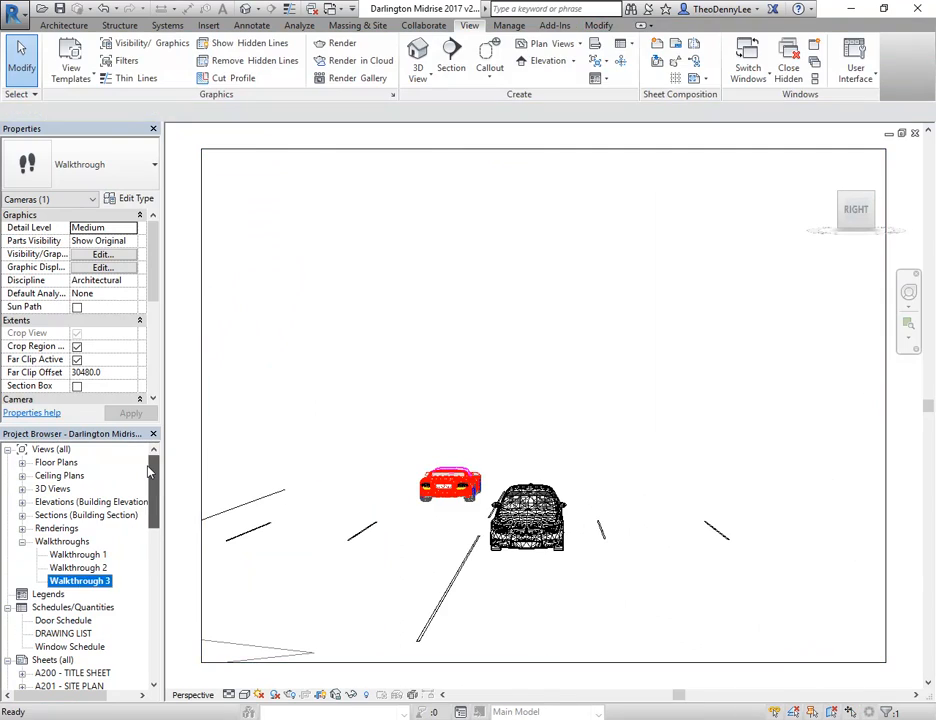
pyautogui.doubleClick(55, 463)
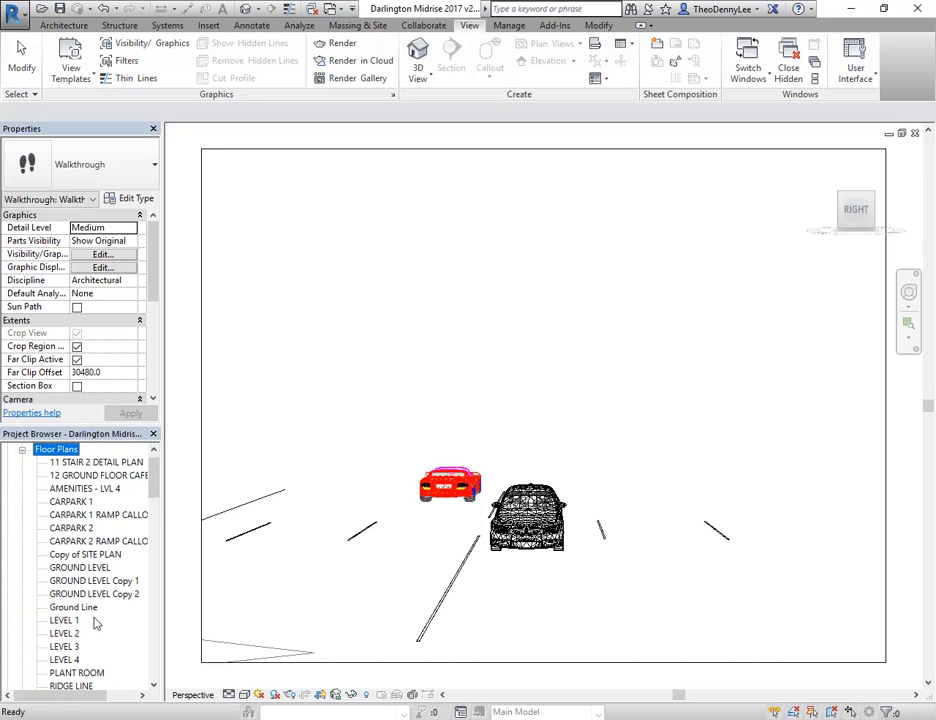
pyautogui.moveTo(155, 480); pyautogui.dragTo(155, 517)
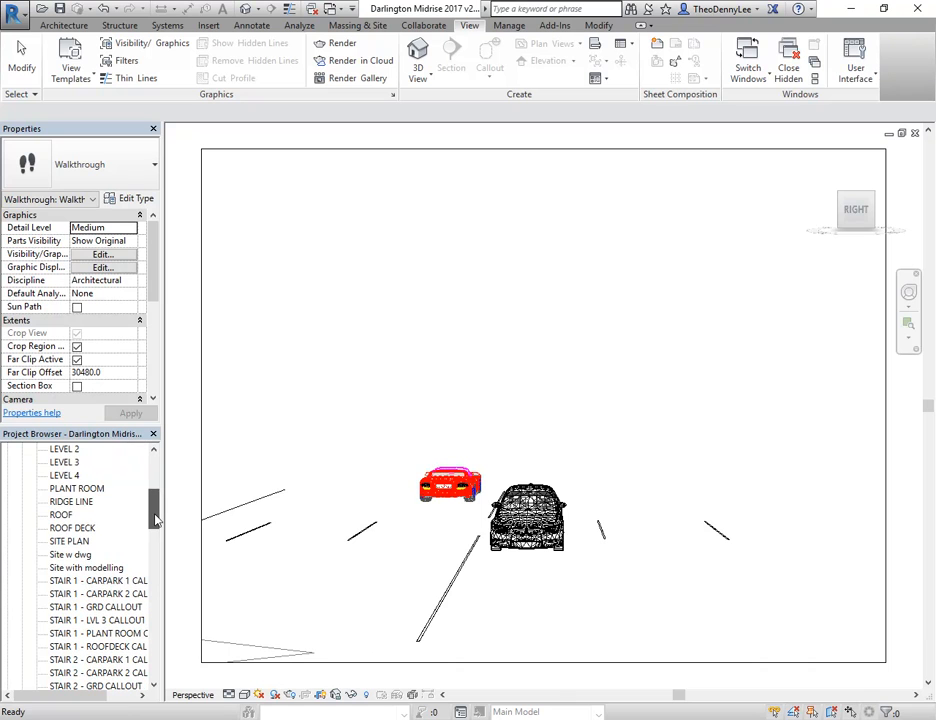
pyautogui.click(75, 568)
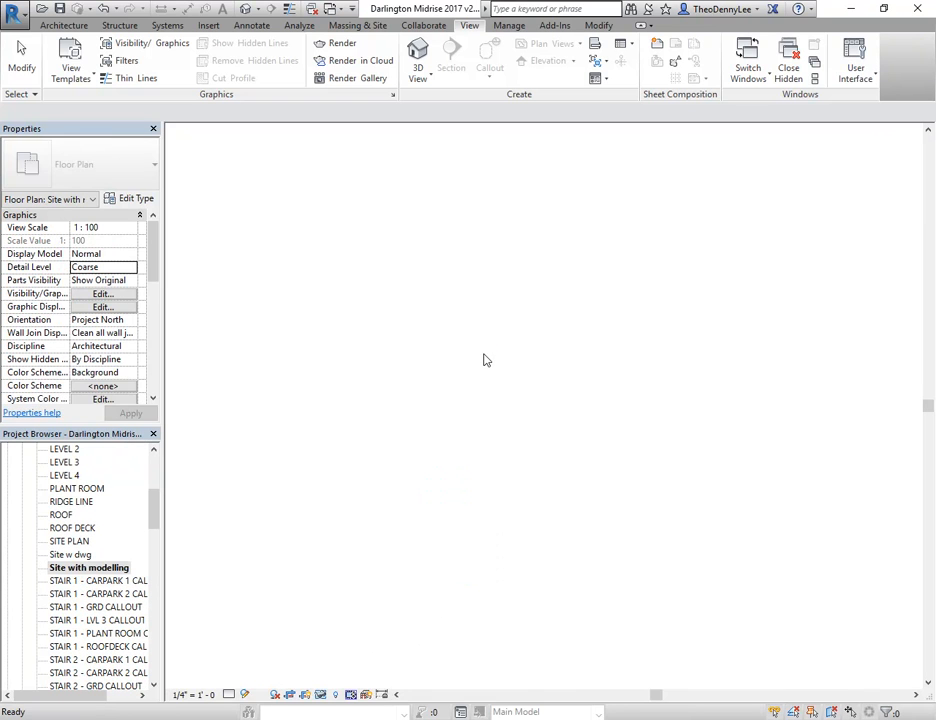
# Clear the selection in the site plan and show the camera of Walkthrough 3
pyautogui.scroll(5, 511, 346)
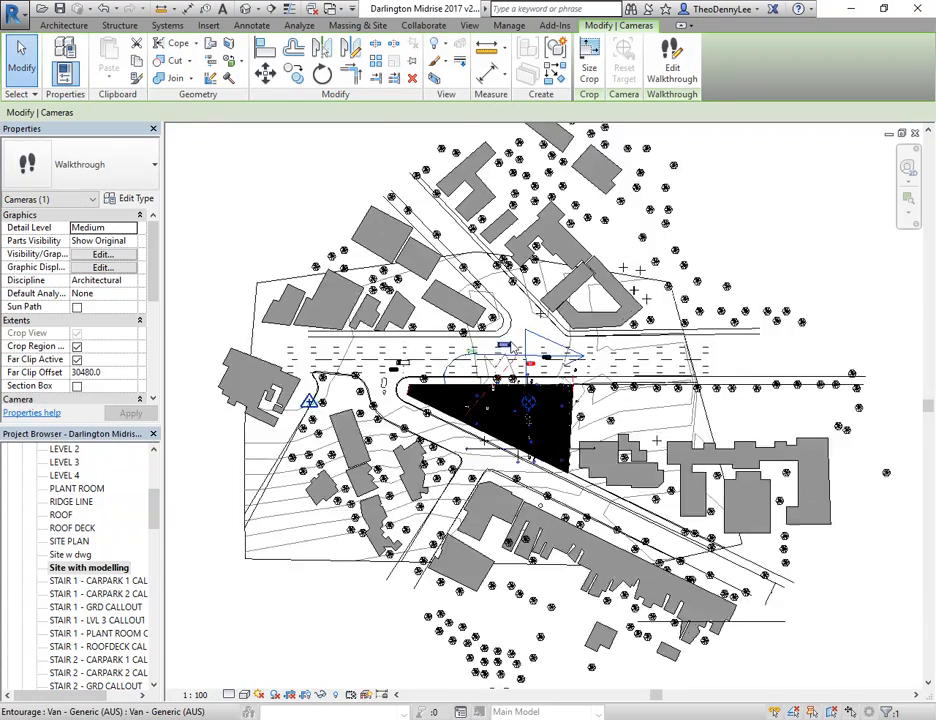
pyautogui.scroll(6, 511, 346)
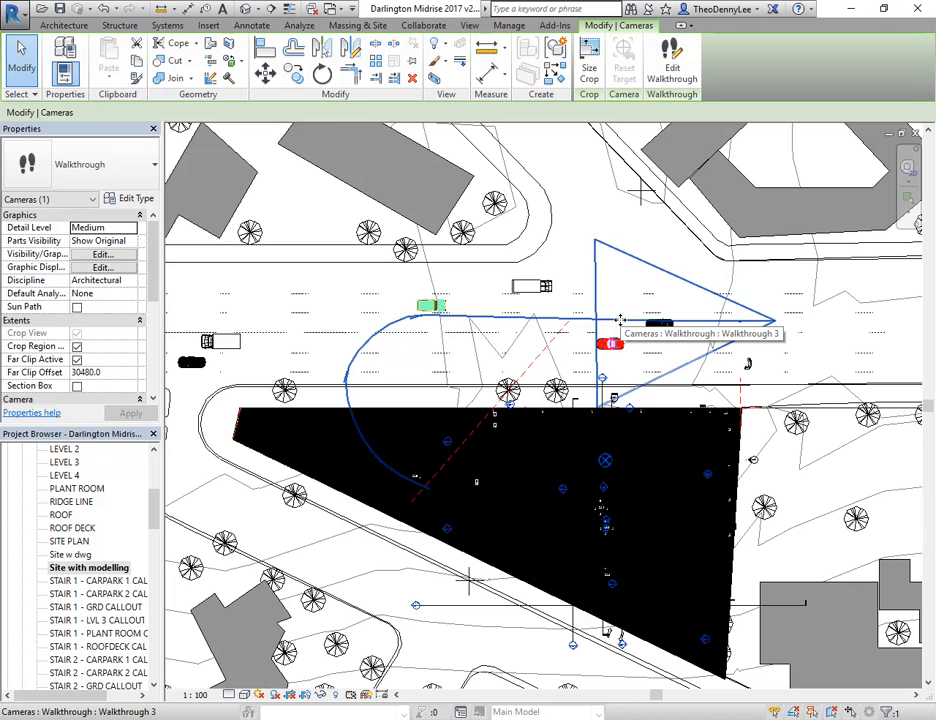
pyautogui.click(631, 219)
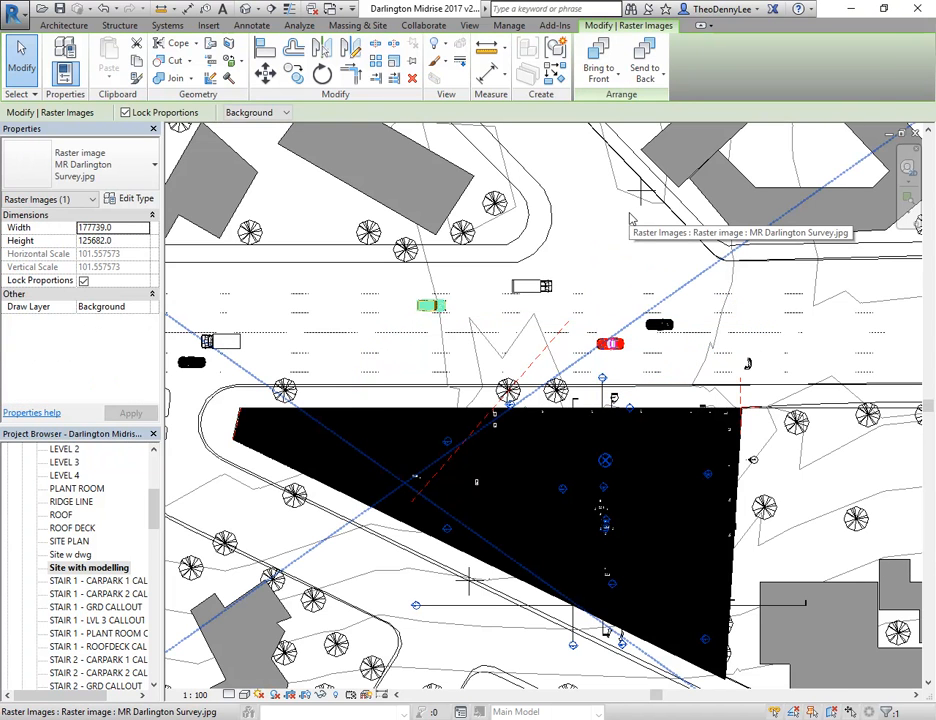
pyautogui.press('Escape')
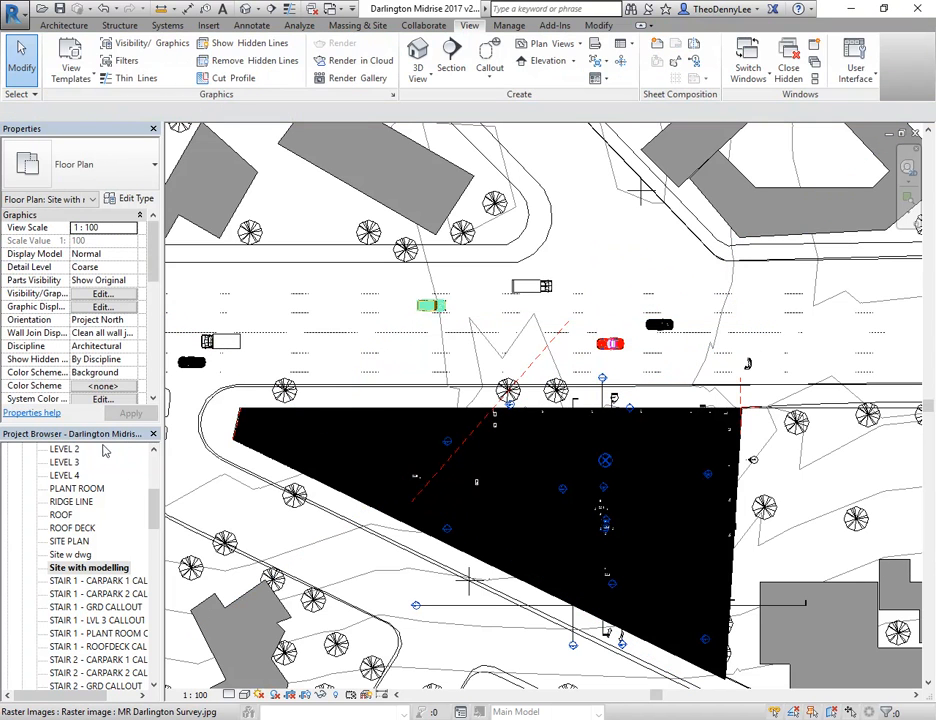
pyautogui.moveTo(154, 504); pyautogui.dragTo(153, 573)
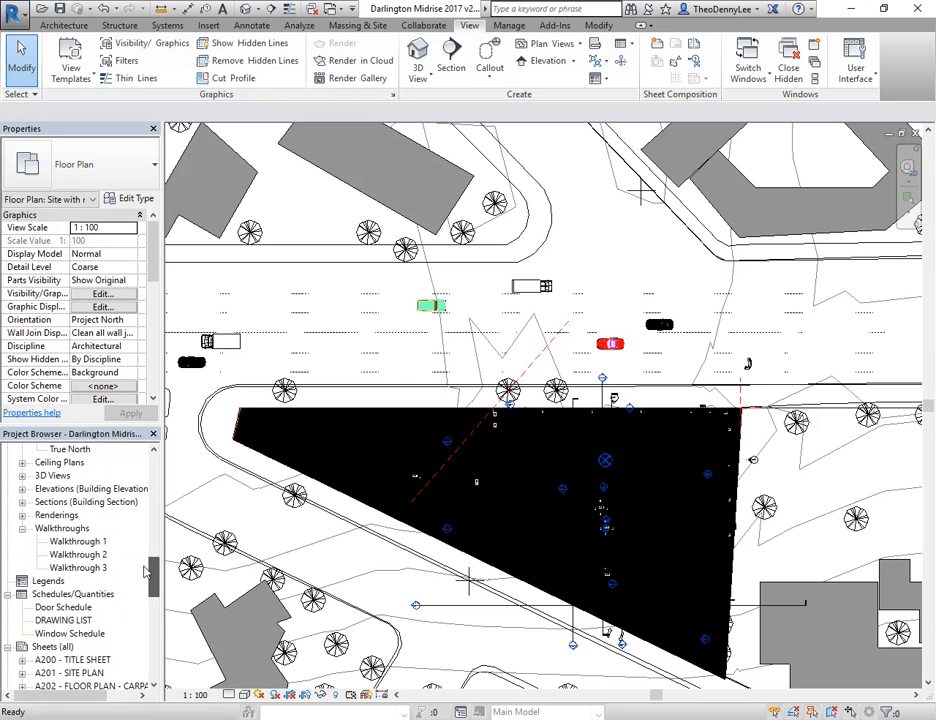
pyautogui.rightClick(80, 568)
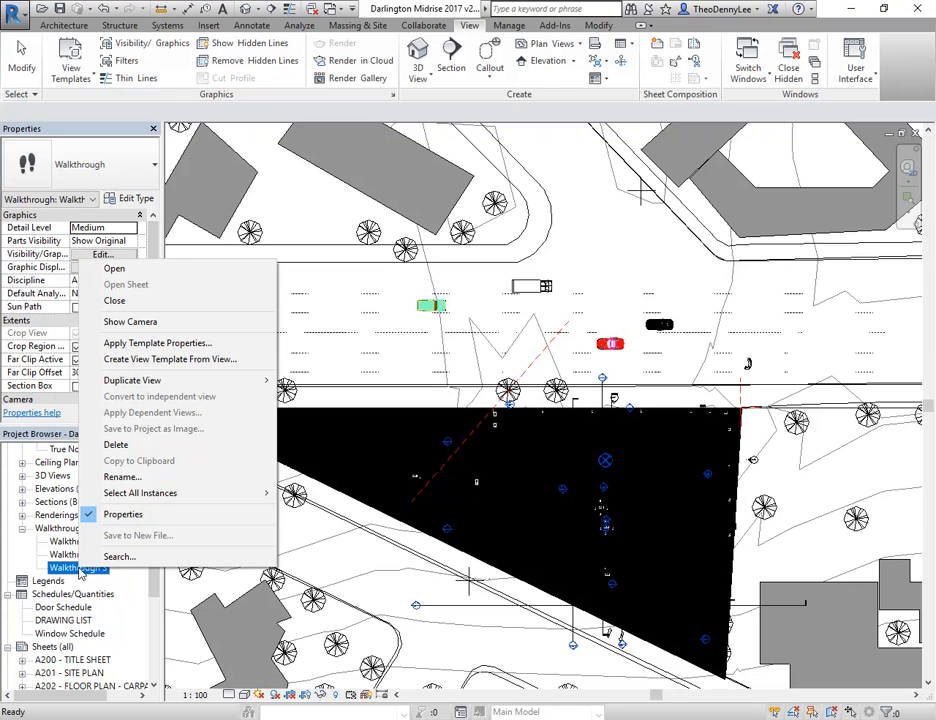
pyautogui.click(142, 322)
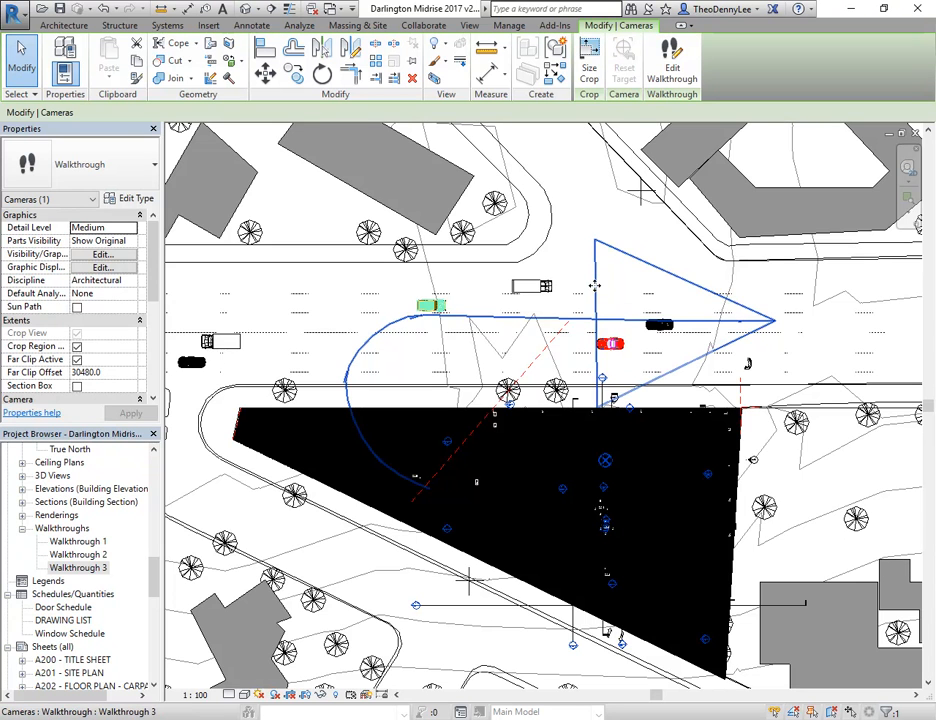
# Edit the walkthrough and extend the active camera's far clip plane at frame 1 past the west side of the site, about 196101 mm
pyautogui.moveTo(594, 286); pyautogui.dragTo(562, 250, button='middle')
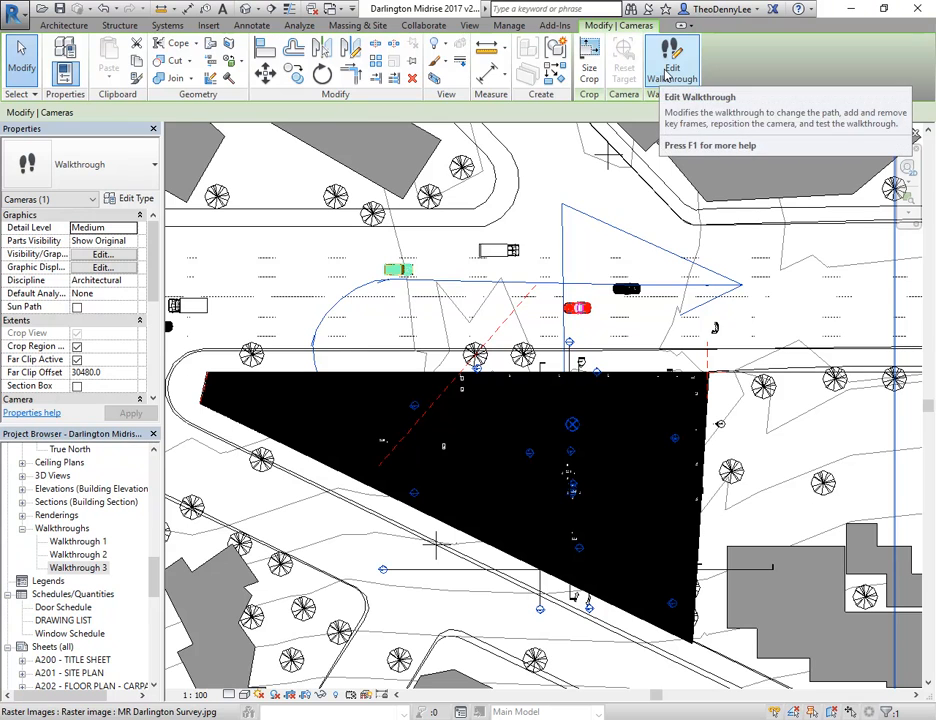
pyautogui.click(667, 72)
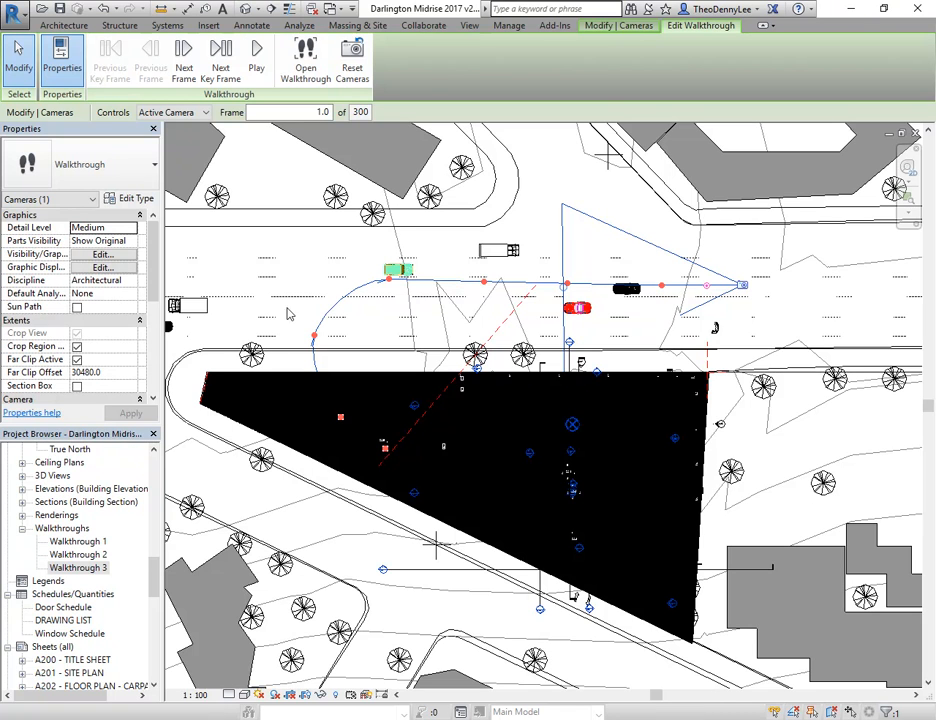
pyautogui.click(186, 112)
pyautogui.click(188, 117)
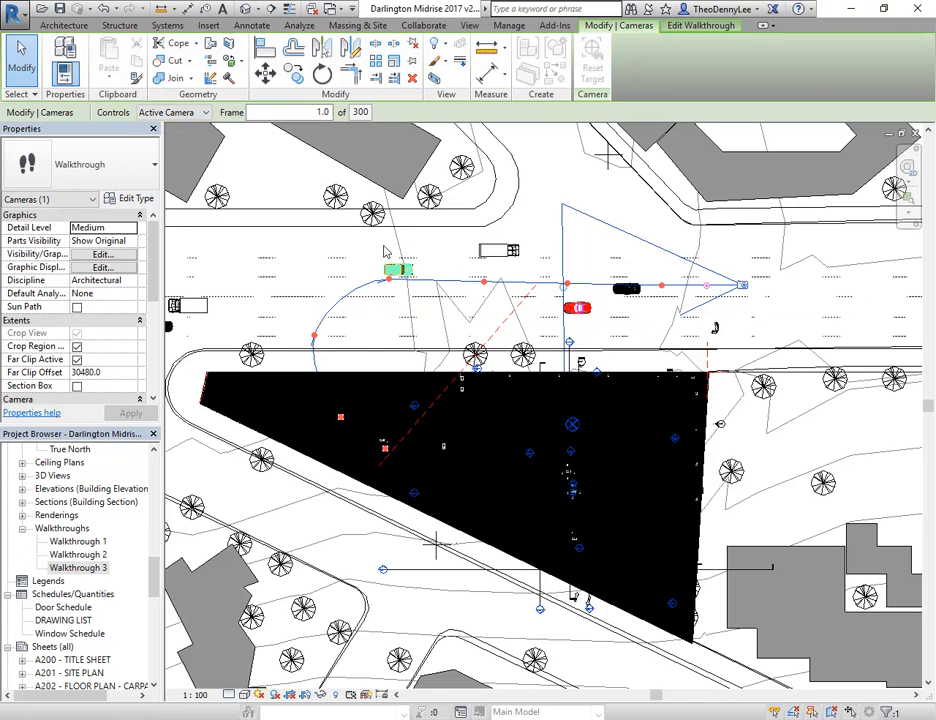
pyautogui.moveTo(594, 284); pyautogui.dragTo(610, 288, button='middle')
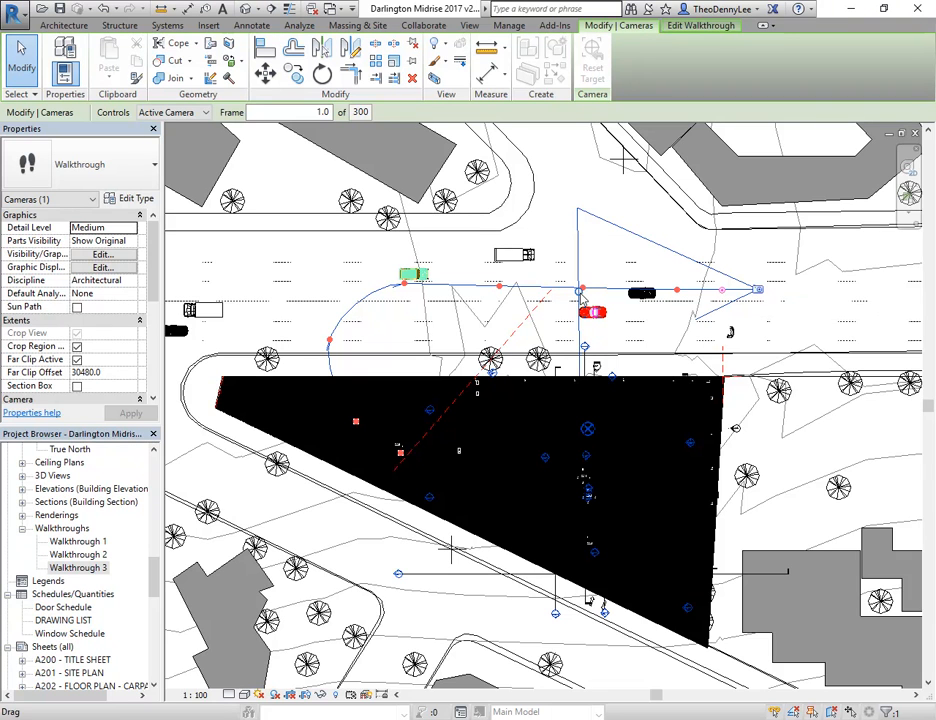
pyautogui.moveTo(578, 297); pyautogui.dragTo(254, 320)
pyautogui.scroll(-3, 285, 302)
pyautogui.moveTo(256, 325); pyautogui.dragTo(452, 332, button='middle')
pyautogui.moveTo(449, 330); pyautogui.dragTo(135, 332)
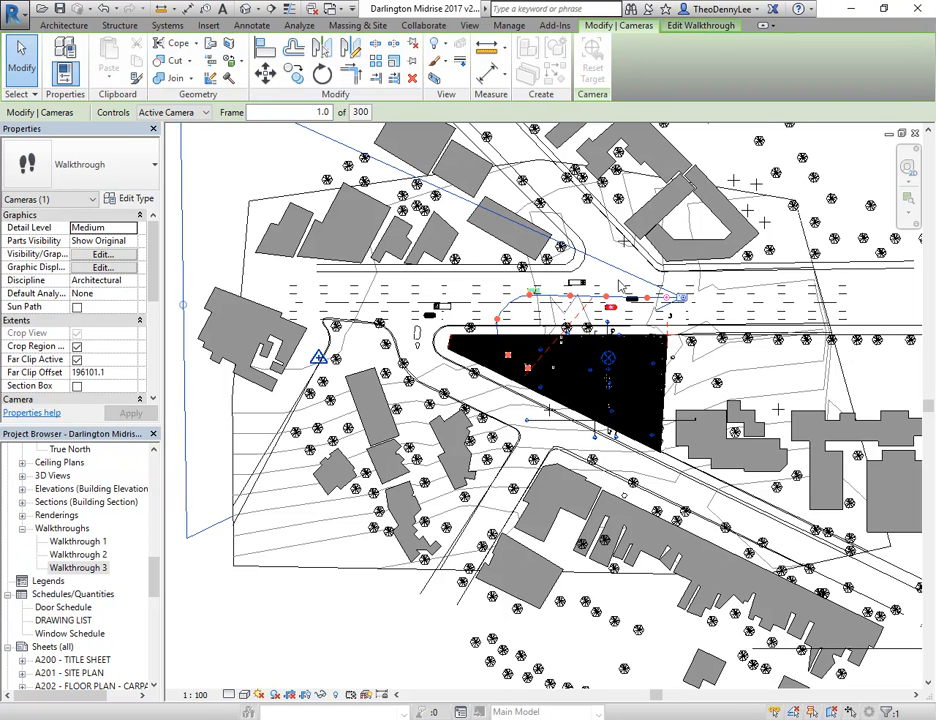
# Open the walkthrough view from the edited walkthrough, play it and stop the playback partway
pyautogui.click(701, 25)
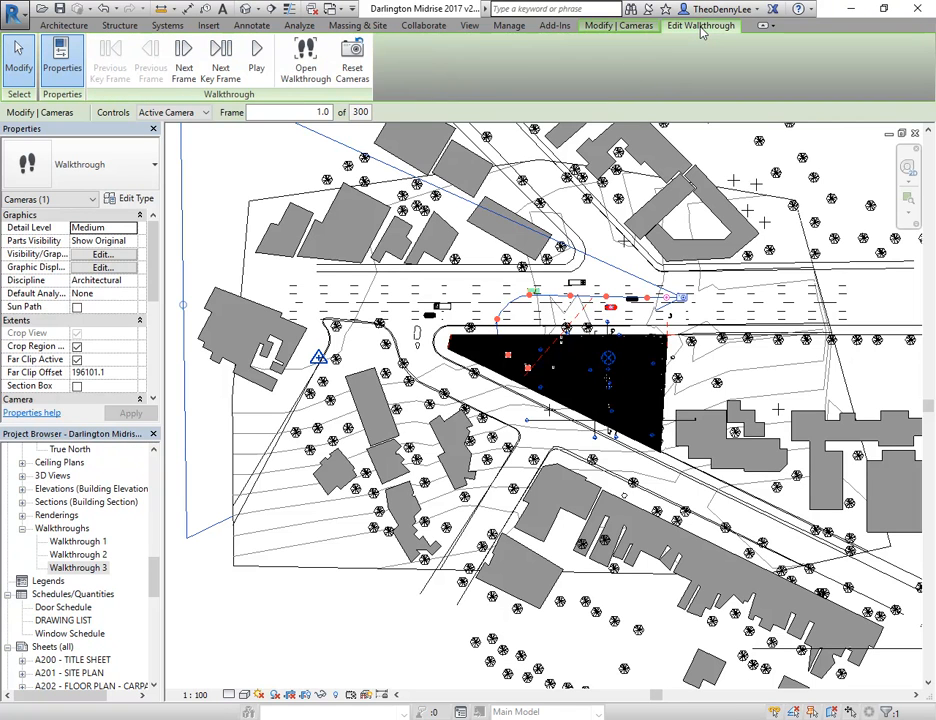
pyautogui.click(307, 62)
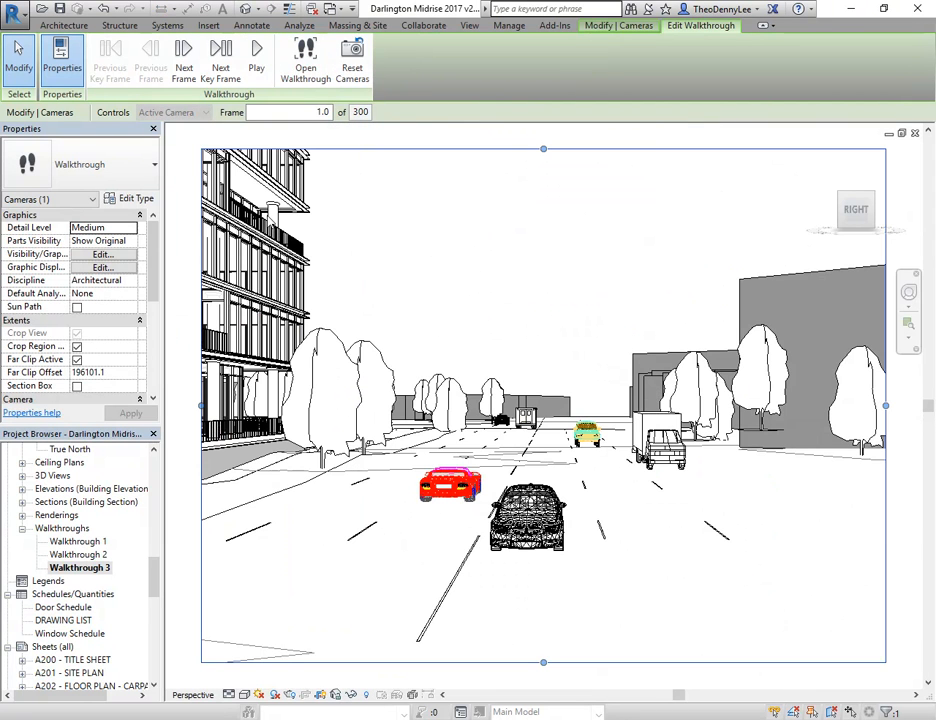
pyautogui.click(256, 55)
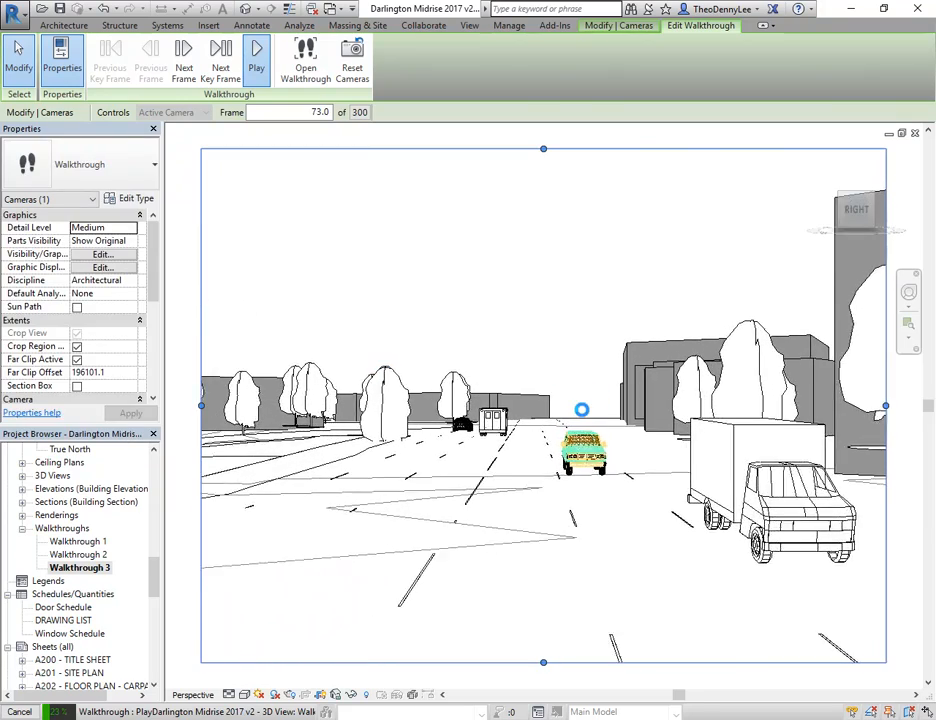
pyautogui.press('Escape')
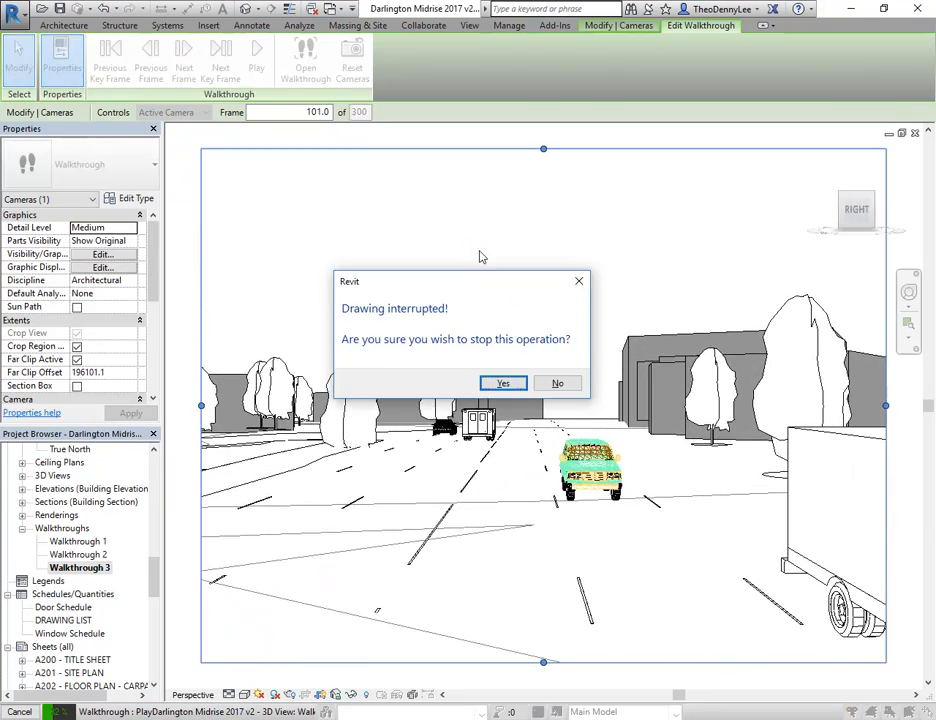
pyautogui.click(502, 384)
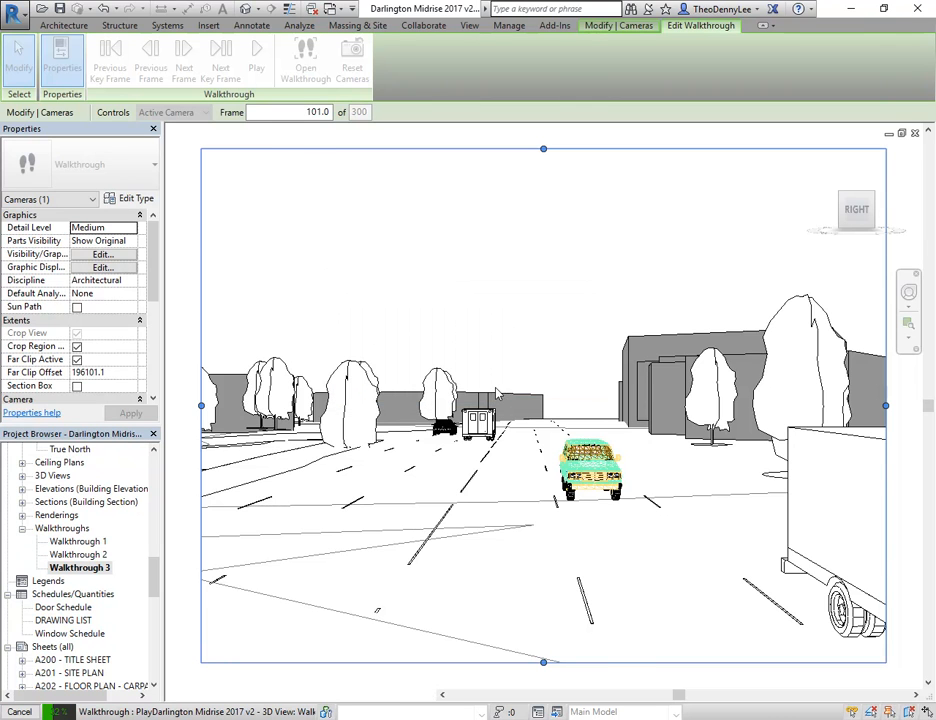
# Return to the Site with modelling floor plan and edit Walkthrough 3 there
pyautogui.moveTo(155, 581); pyautogui.dragTo(152, 522)
pyautogui.doubleClick(78, 555)
pyautogui.doubleClick(98, 506)
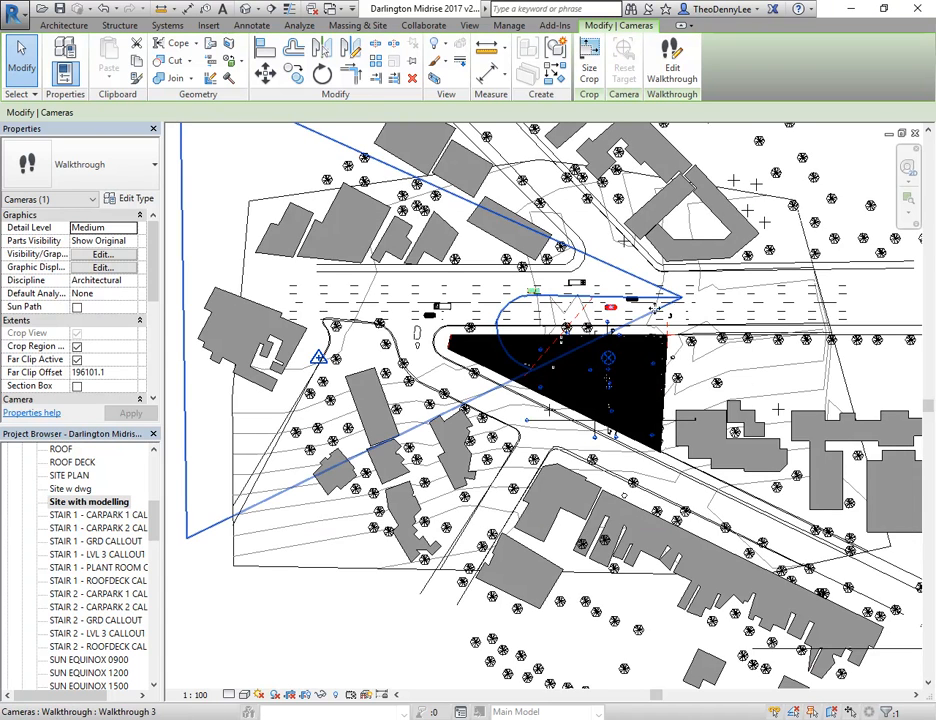
pyautogui.moveTo(632, 297); pyautogui.dragTo(601, 309, button='middle')
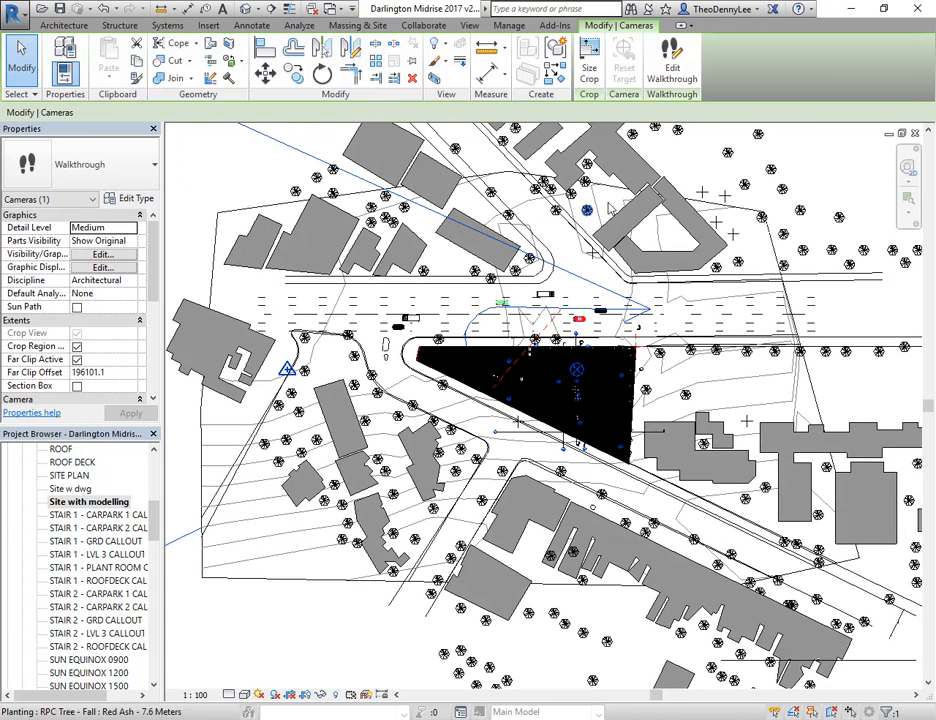
pyautogui.click(676, 60)
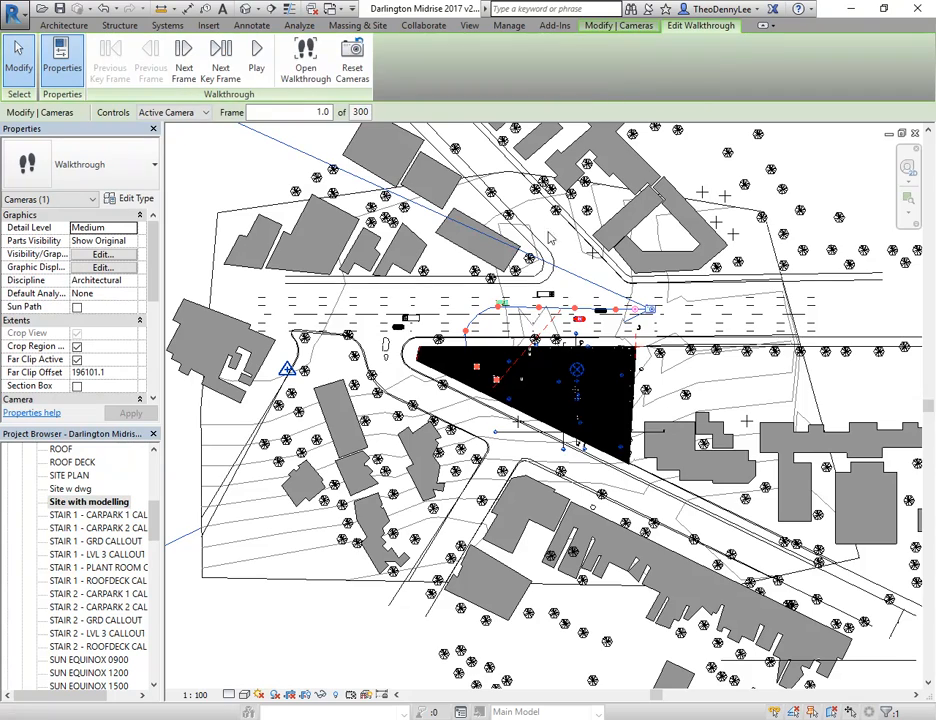
# Review the walkthrough's control modes for camera, path and key frame editing along City Road
pyautogui.scroll(3, 642, 284)
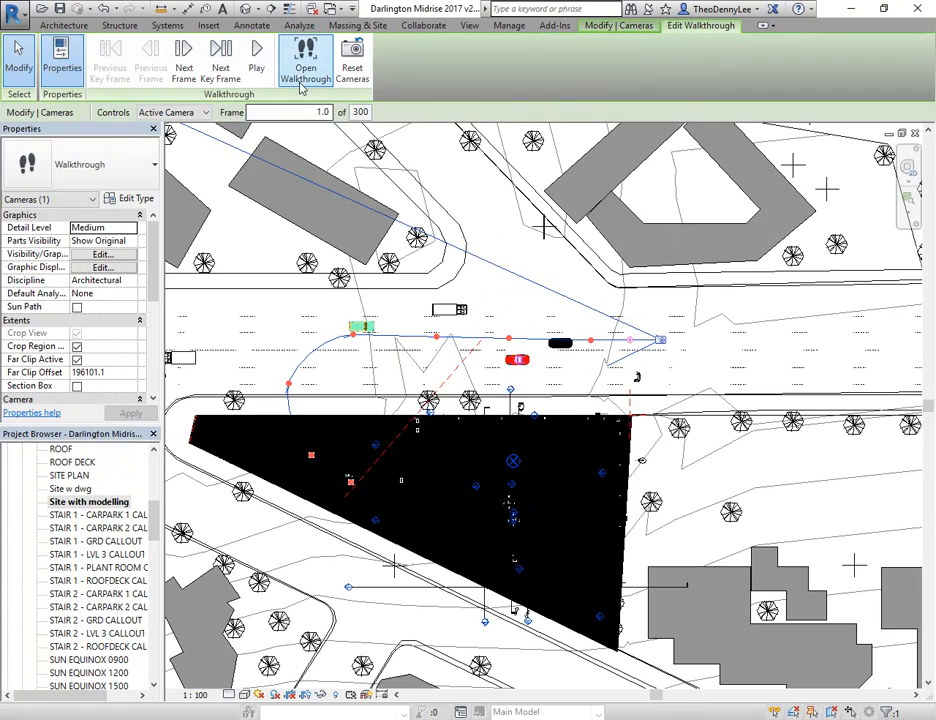
pyautogui.moveTo(408, 300); pyautogui.dragTo(365, 286, button='middle')
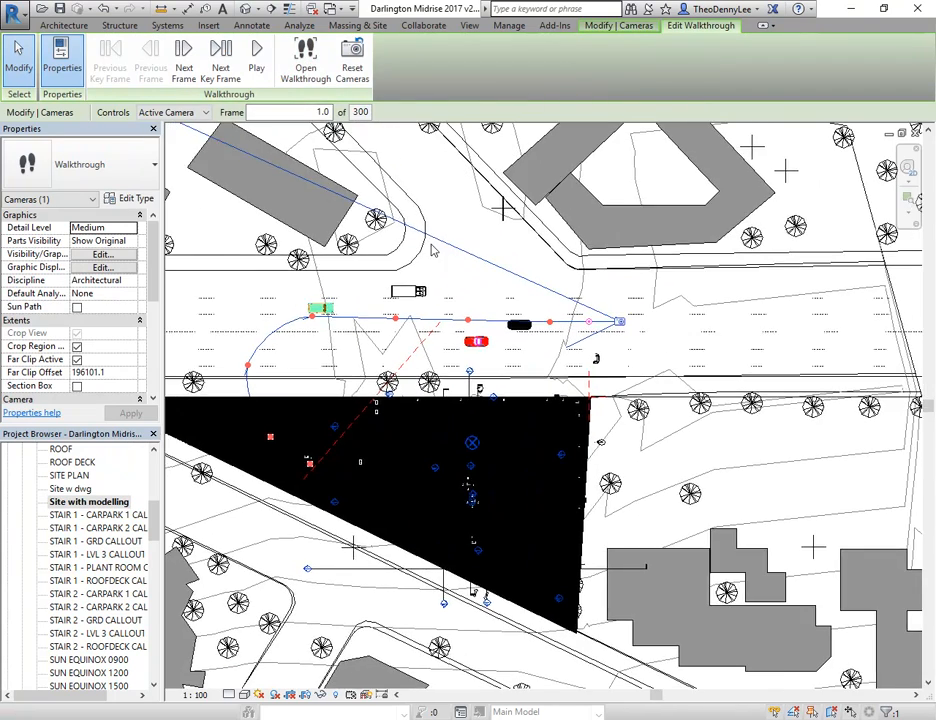
pyautogui.scroll(1, 432, 249)
pyautogui.moveTo(484, 303); pyautogui.dragTo(459, 316, button='middle')
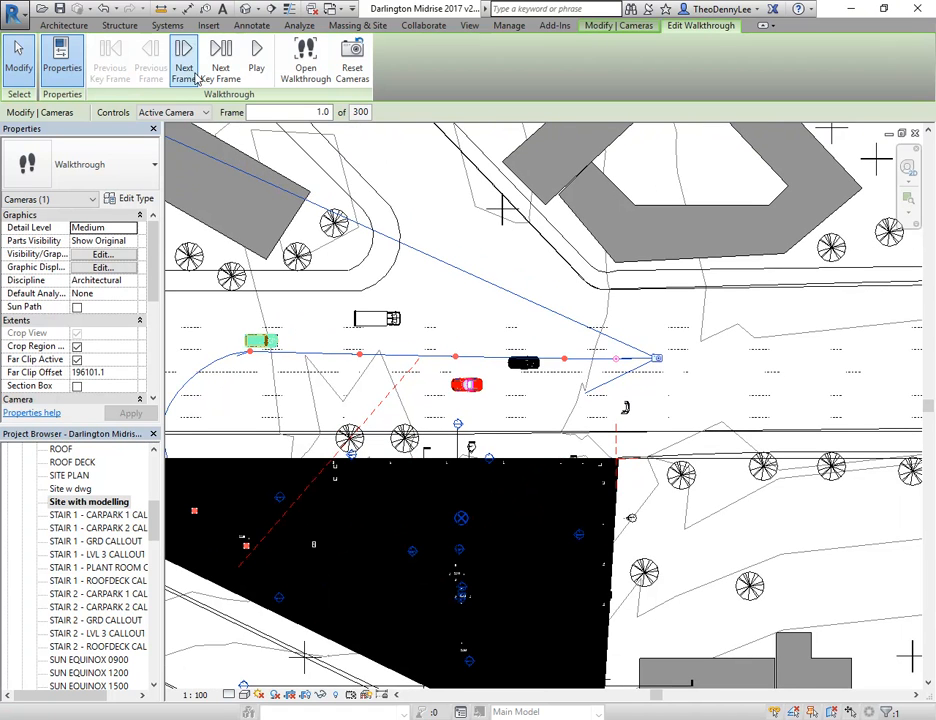
pyautogui.click(145, 113)
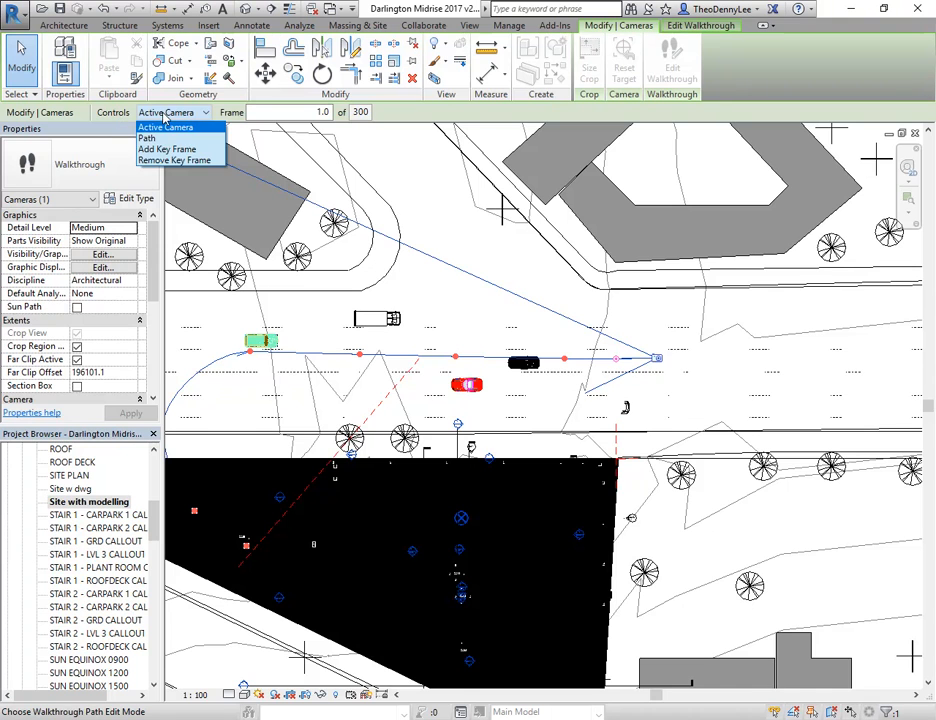
pyautogui.click(165, 115)
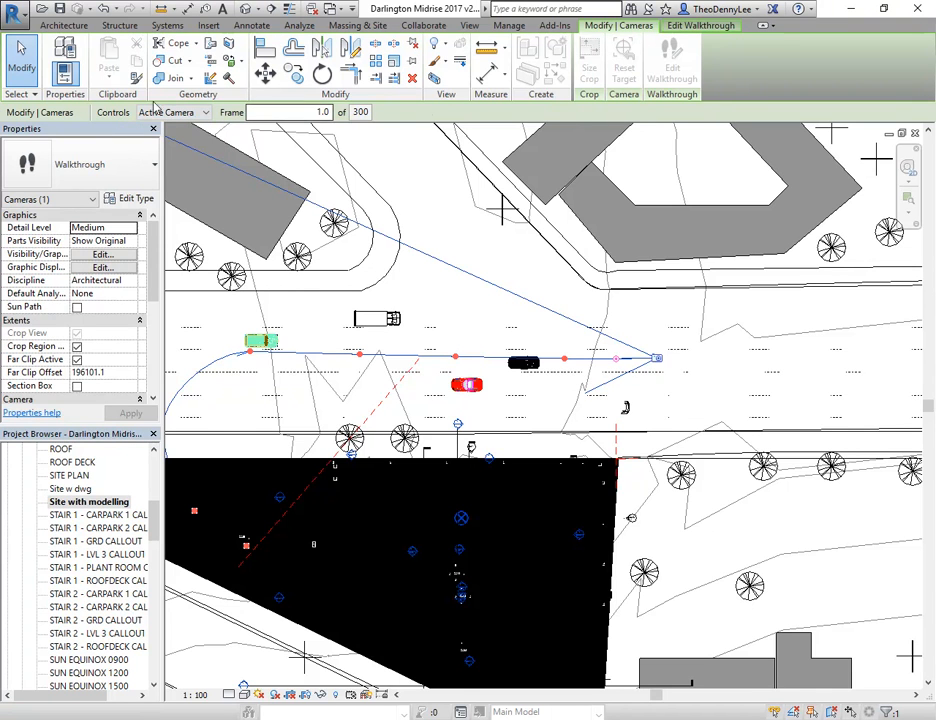
# Remove the walkthrough key frame beside the red car on City Road and add a new one near the same spot
pyautogui.click(203, 114)
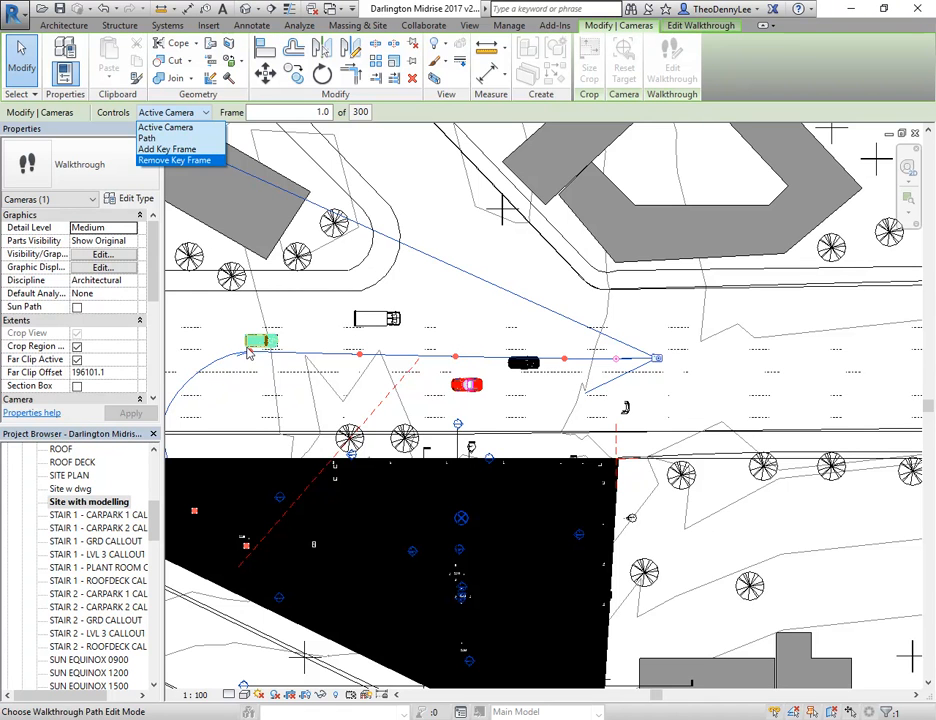
pyautogui.click(165, 160)
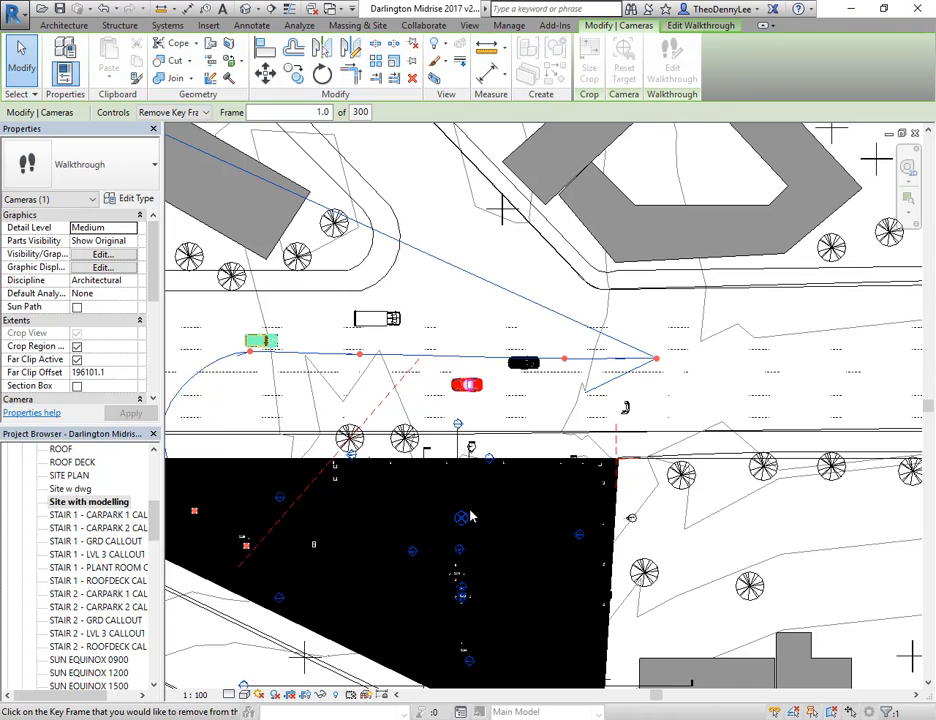
pyautogui.click(172, 112)
pyautogui.click(160, 147)
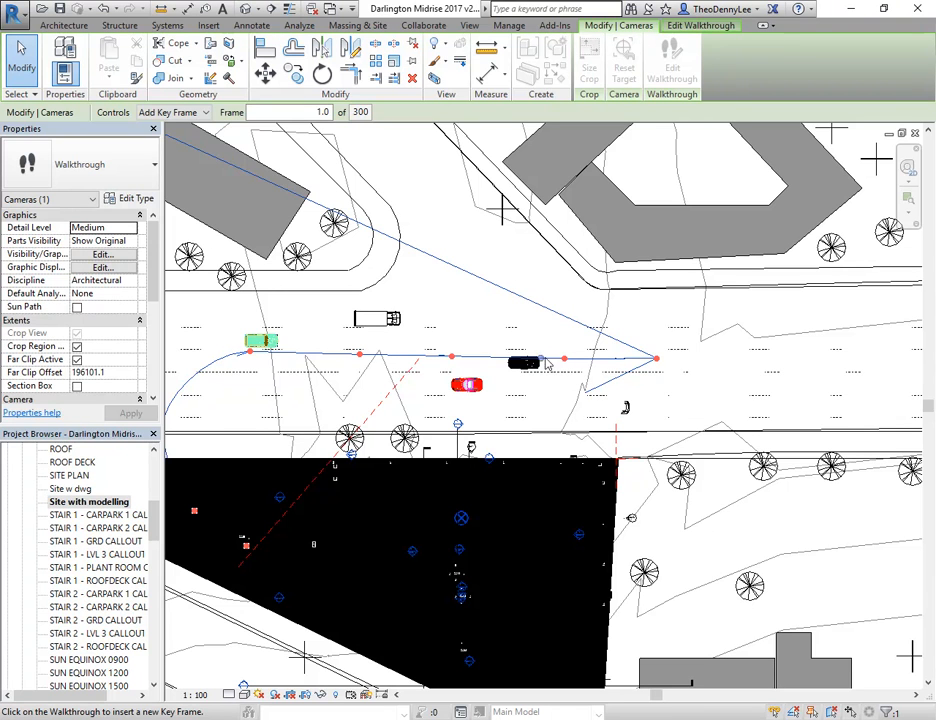
# Edit the walkthrough path by moving the key frame on the western curve slightly outward, away from the building
pyautogui.click(170, 112)
pyautogui.click(153, 140)
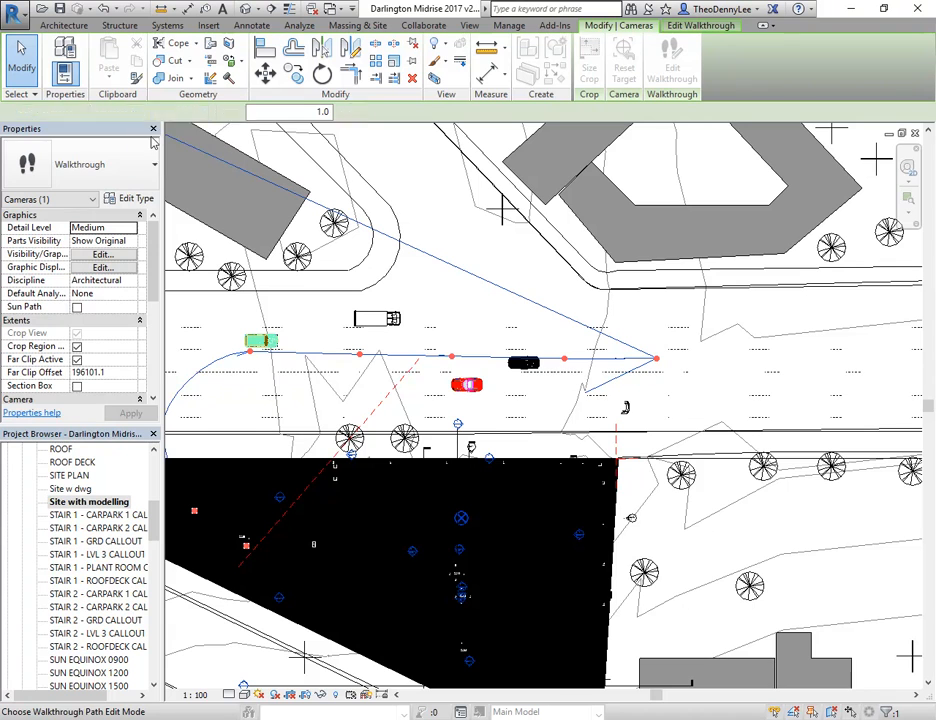
pyautogui.scroll(1, 277, 325)
pyautogui.scroll(-1, 450, 296)
pyautogui.scroll(-1, 441, 347)
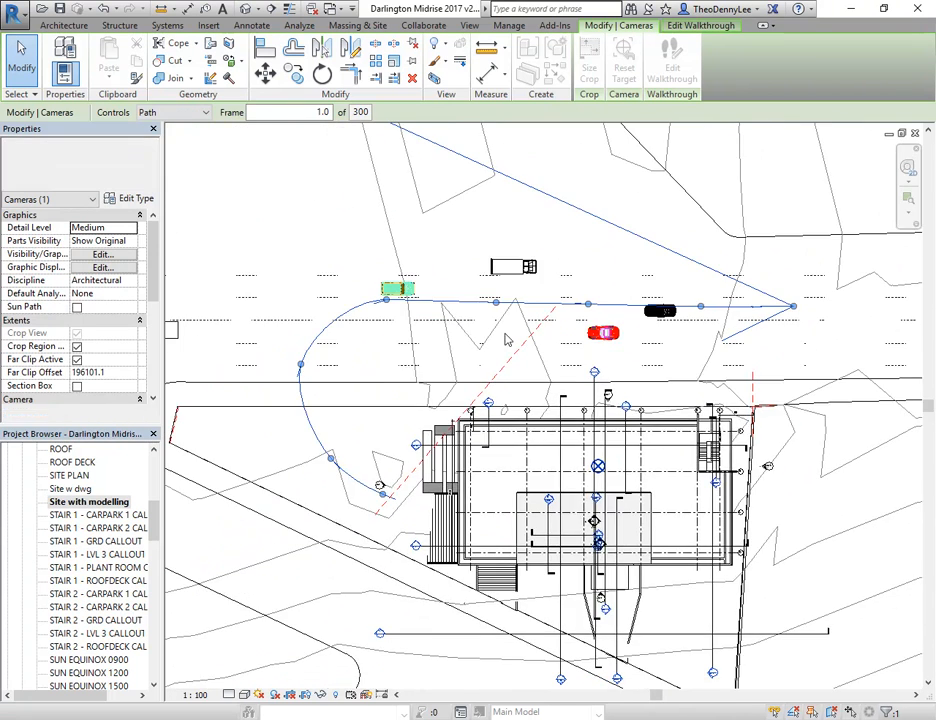
pyautogui.scroll(1, 337, 370)
pyautogui.moveTo(301, 365)
pyautogui.mouseDown()
pyautogui.moveTo(316, 365)
pyautogui.moveTo(292, 368)
pyautogui.mouseUp()
# Aim the active camera toward the proposed building at frame 1 and at the second key frame, frame 42.9
pyautogui.click(178, 112)
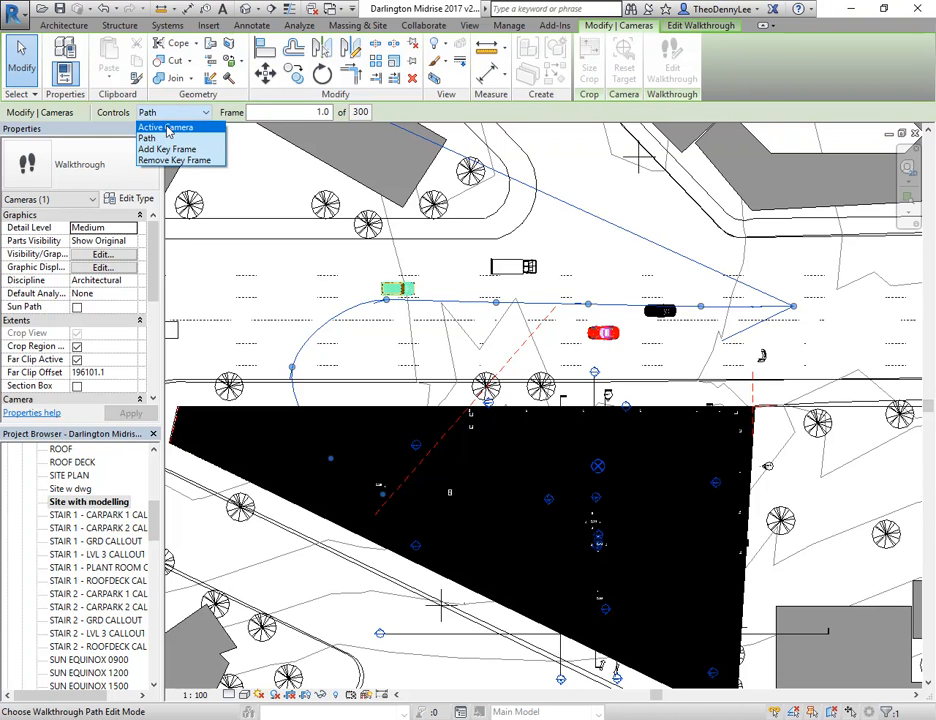
pyautogui.click(168, 128)
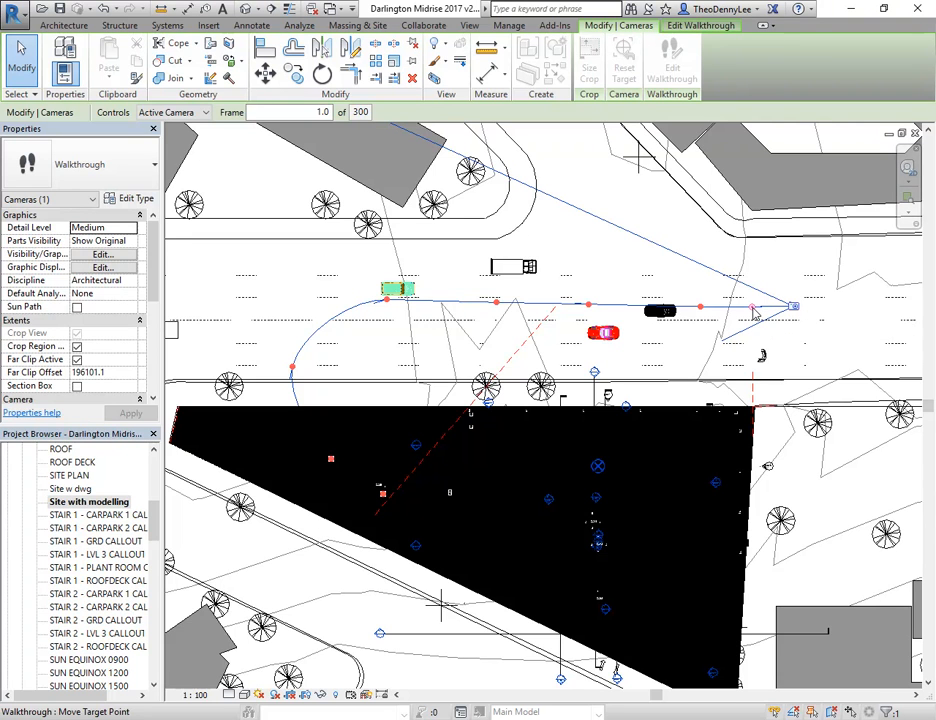
pyautogui.moveTo(753, 308); pyautogui.dragTo(758, 361)
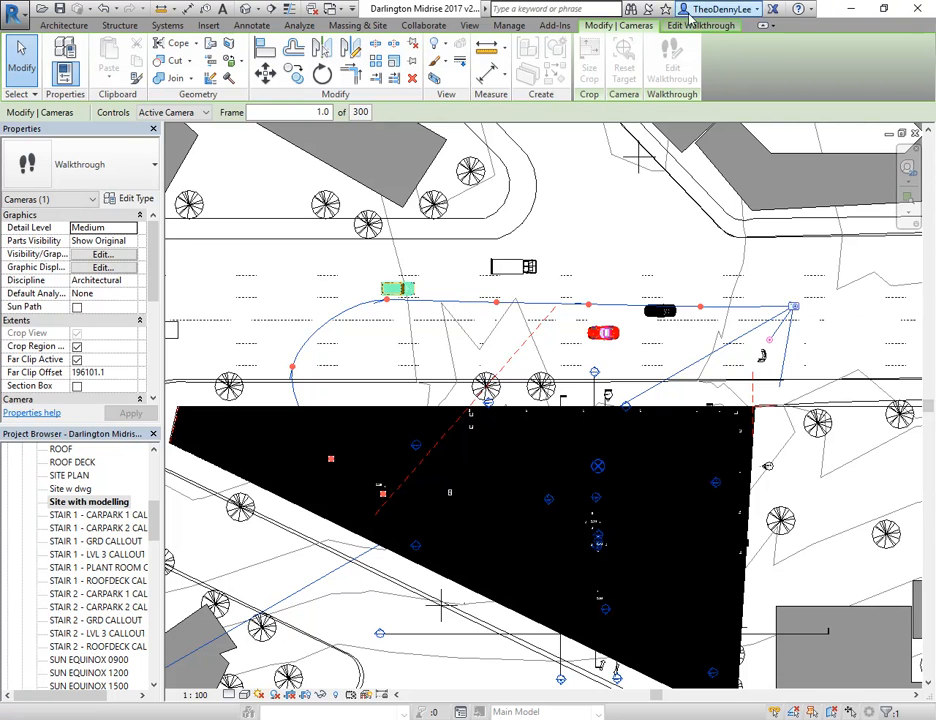
pyautogui.click(701, 30)
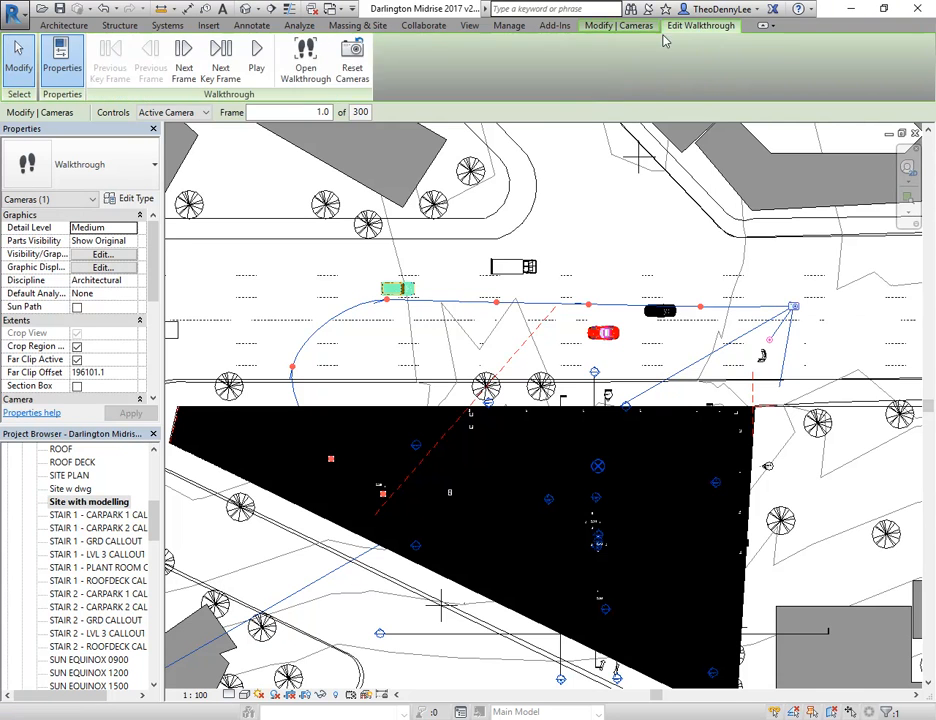
pyautogui.click(222, 66)
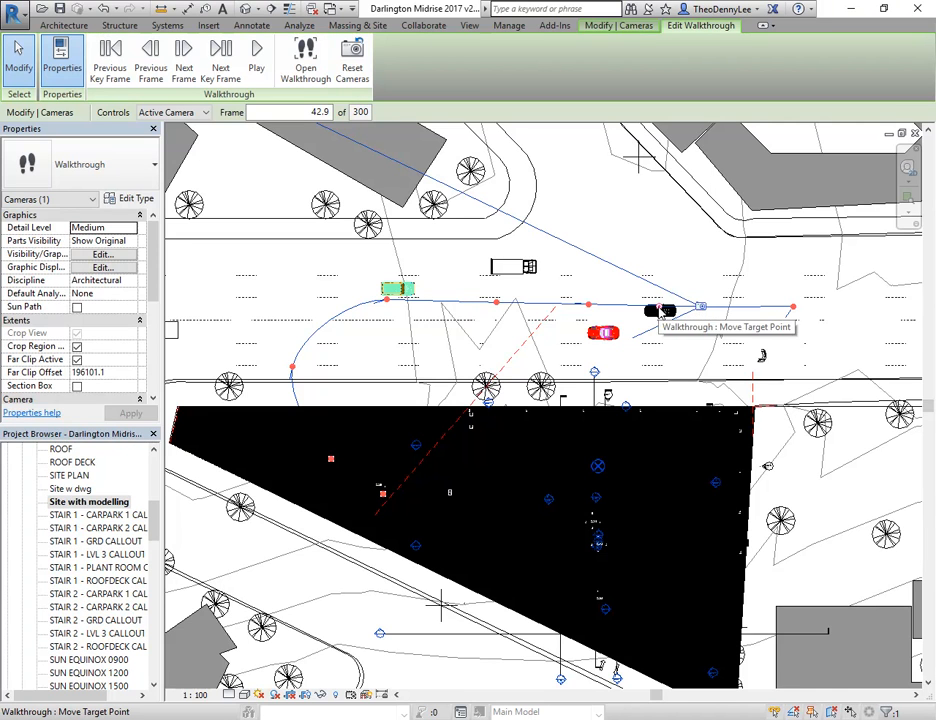
pyautogui.moveTo(660, 308); pyautogui.dragTo(692, 347)
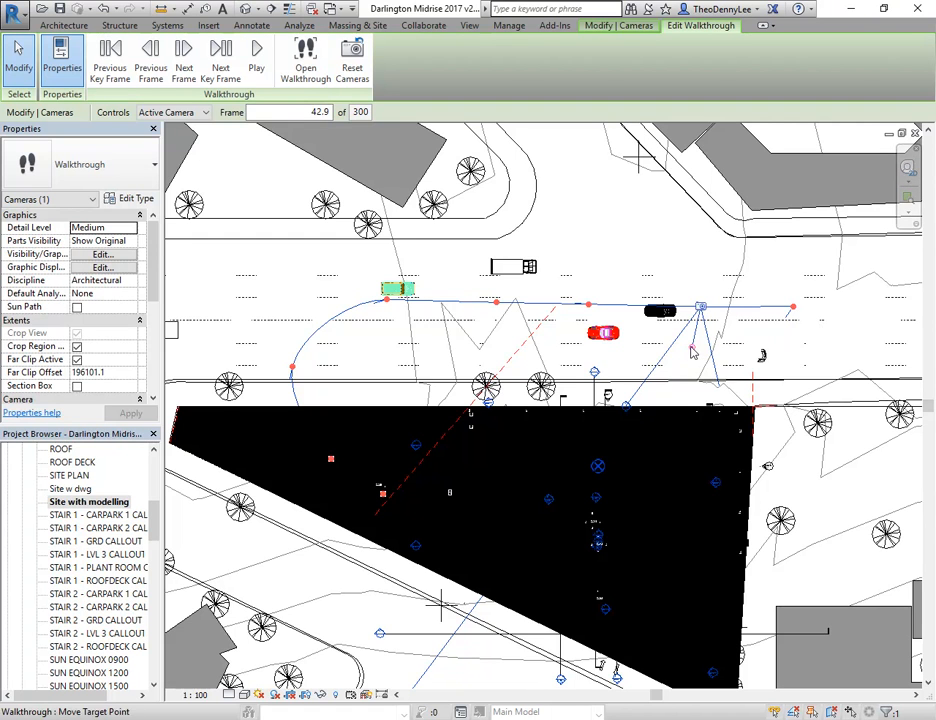
# Return to frame 1, play the walkthrough in the floor plan and stop the playback partway
pyautogui.click(110, 70)
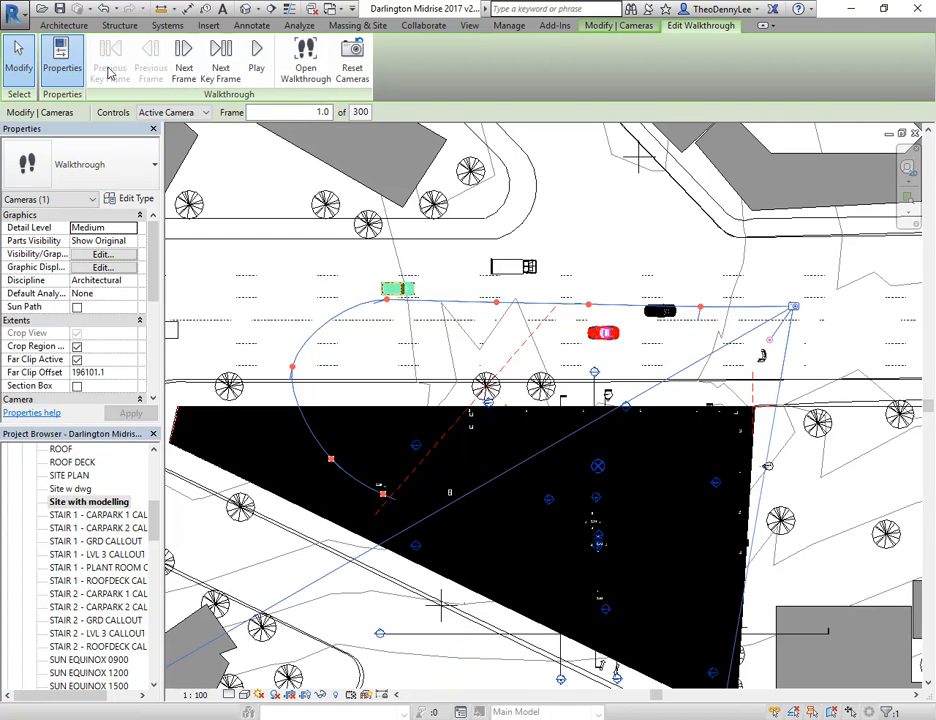
pyautogui.click(257, 62)
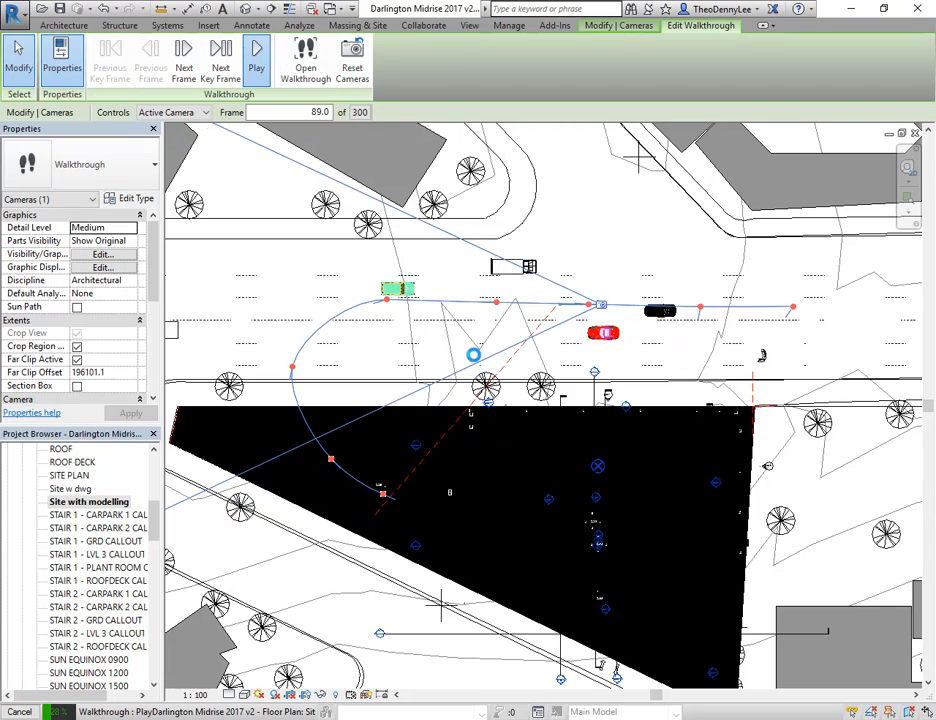
pyautogui.press('Escape')
pyautogui.click(504, 384)
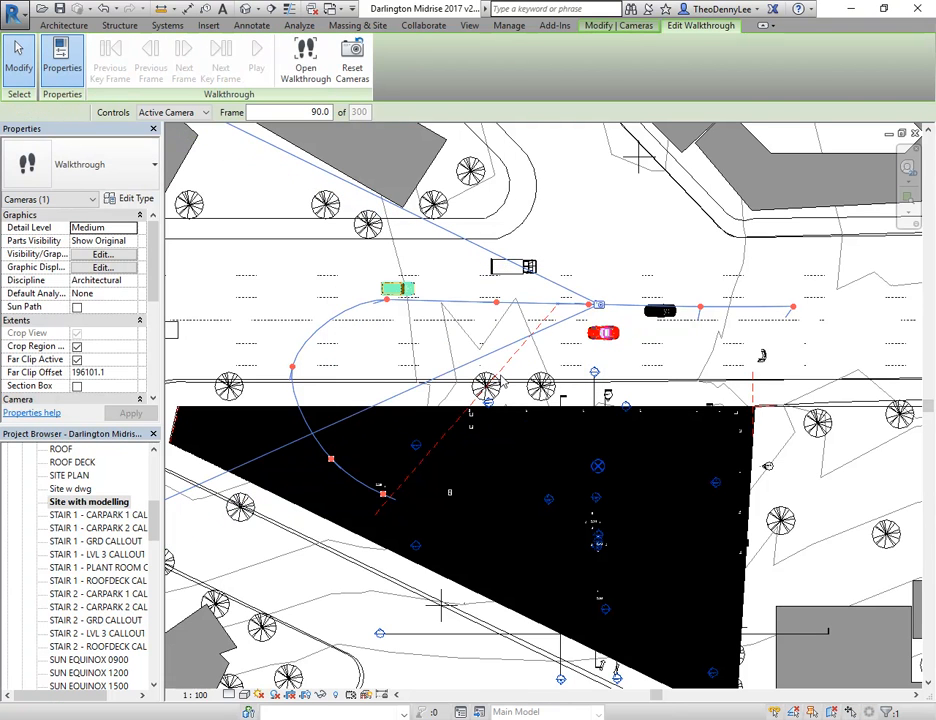
# Turn the camera target toward the proposed building at the key frames at frames 93.8 and 135.4
pyautogui.click(224, 60)
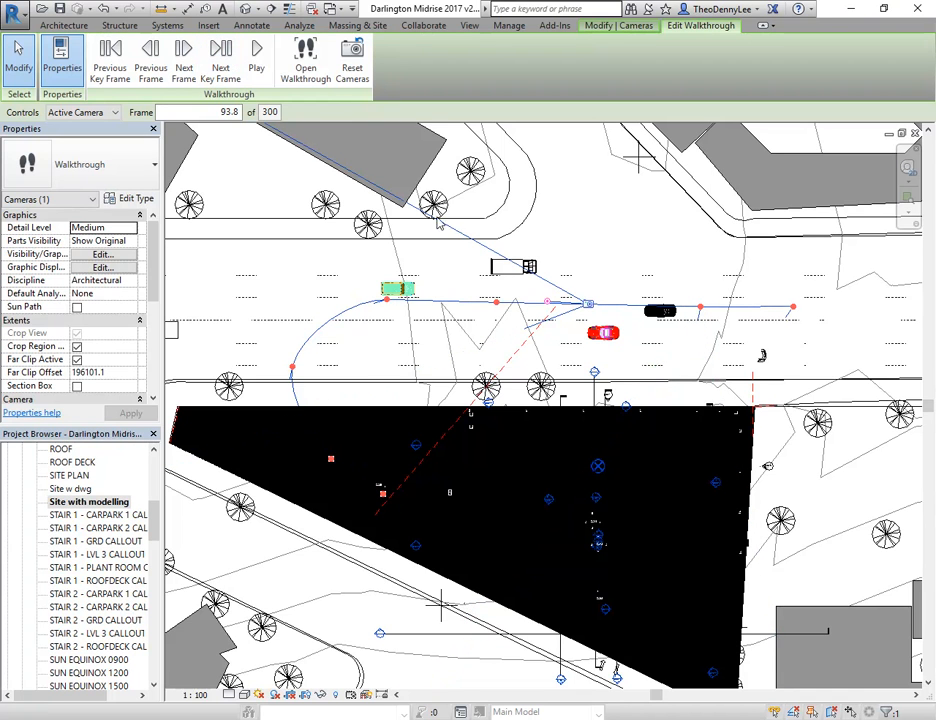
pyautogui.moveTo(547, 301); pyautogui.dragTo(584, 364)
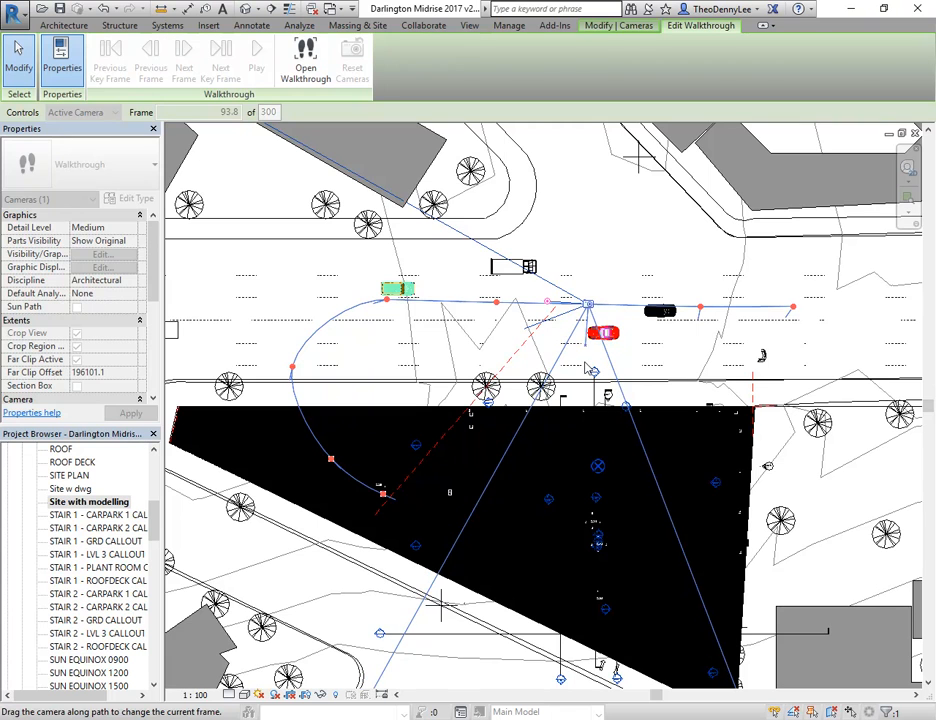
pyautogui.click(231, 57)
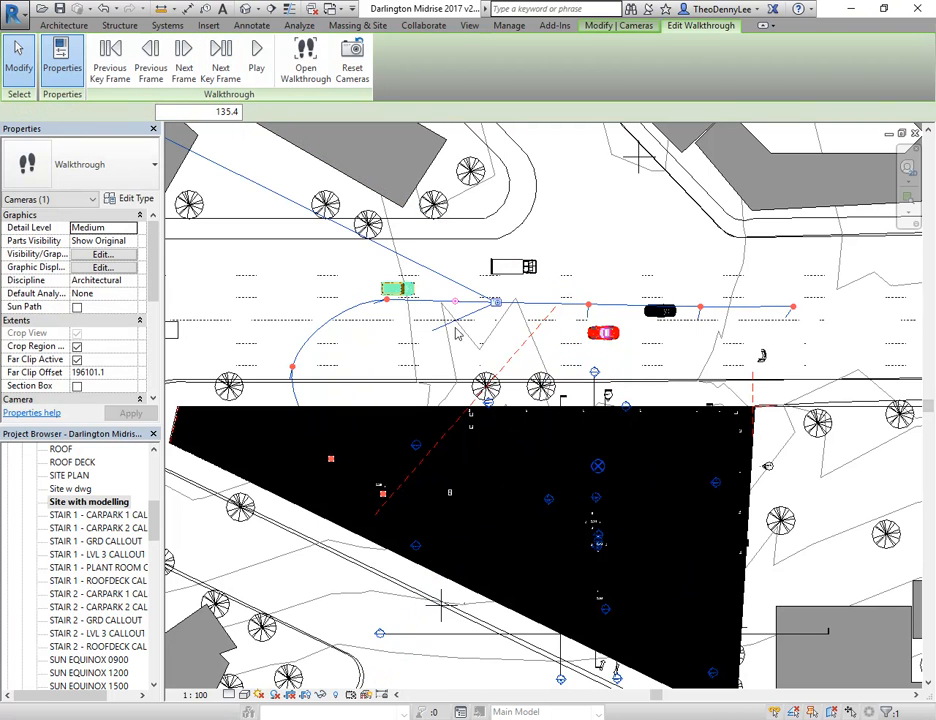
pyautogui.moveTo(455, 302); pyautogui.dragTo(511, 402)
# Aim the camera southeast toward the building at the curve's key frames, frames 185.1 and 231.6
pyautogui.click(221, 57)
pyautogui.moveTo(357, 318); pyautogui.dragTo(433, 403)
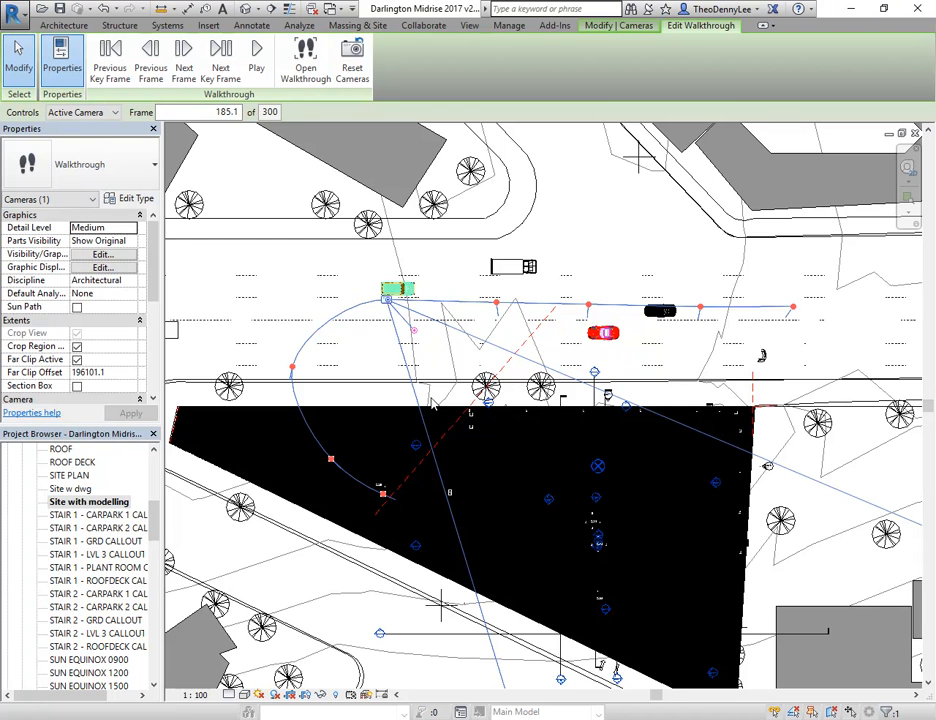
pyautogui.click(221, 62)
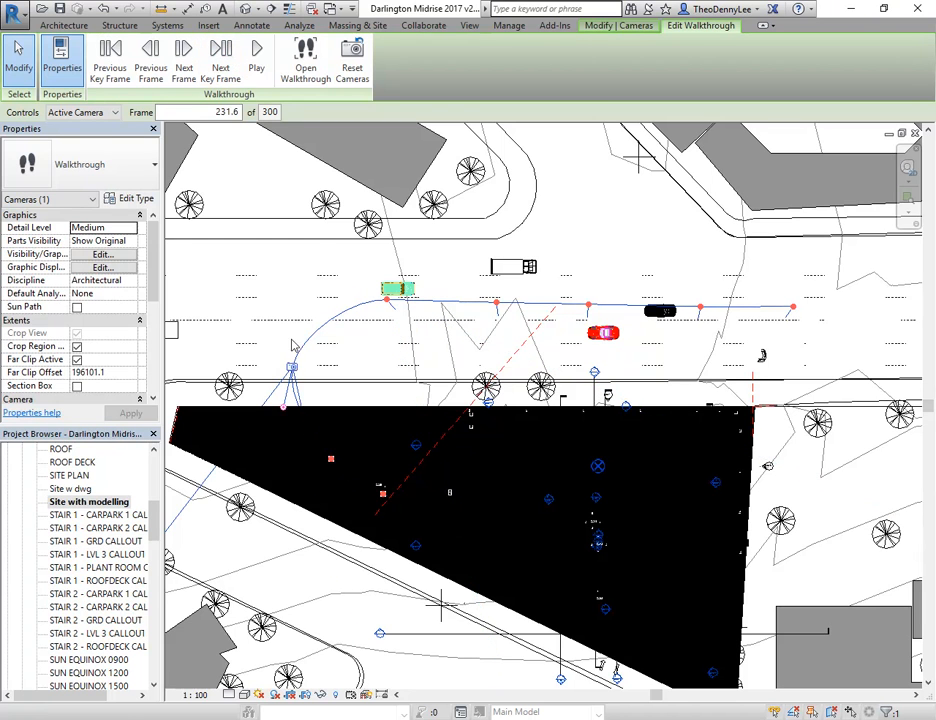
pyautogui.moveTo(285, 413); pyautogui.dragTo(367, 425)
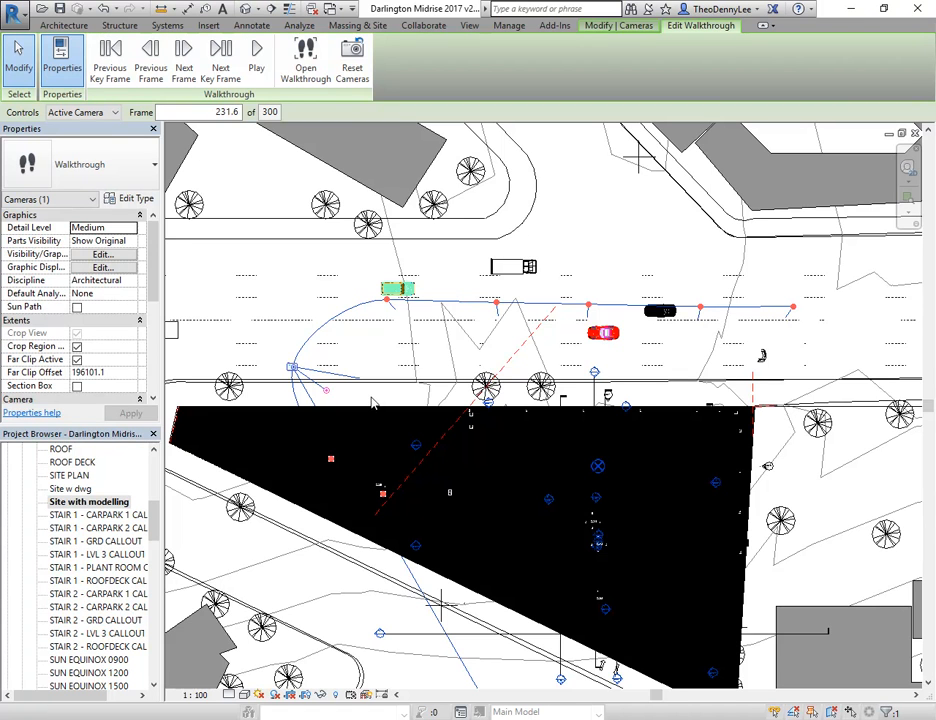
# Advance to the key frame at frame 270.9 and switch to the SITE PLAN floor plan
pyautogui.click(221, 53)
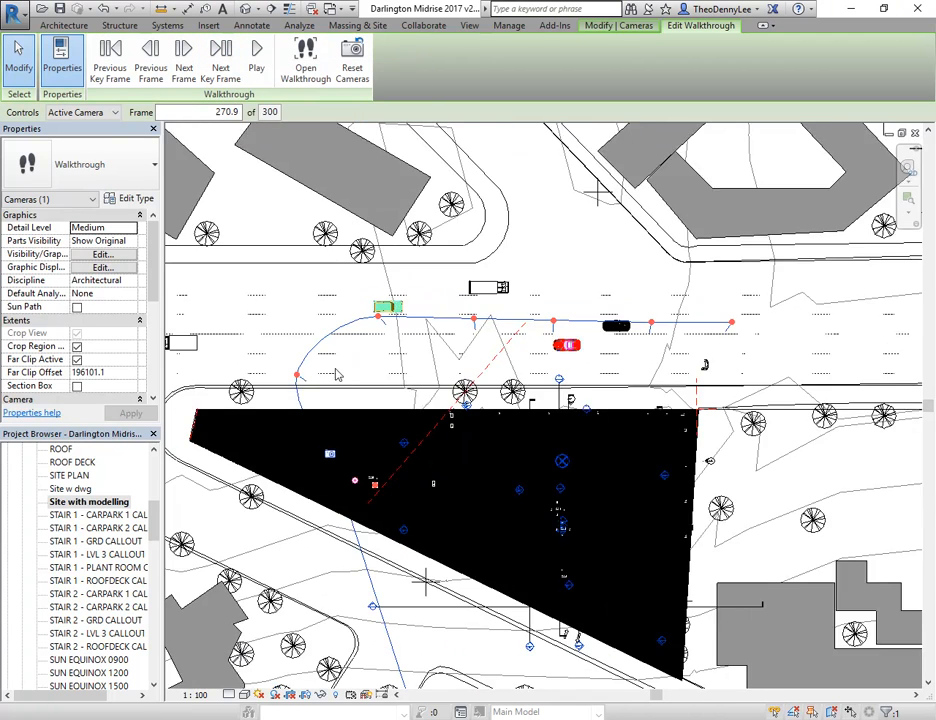
pyautogui.moveTo(346, 379); pyautogui.dragTo(382, 390, button='middle')
pyautogui.scroll(1, 380, 387)
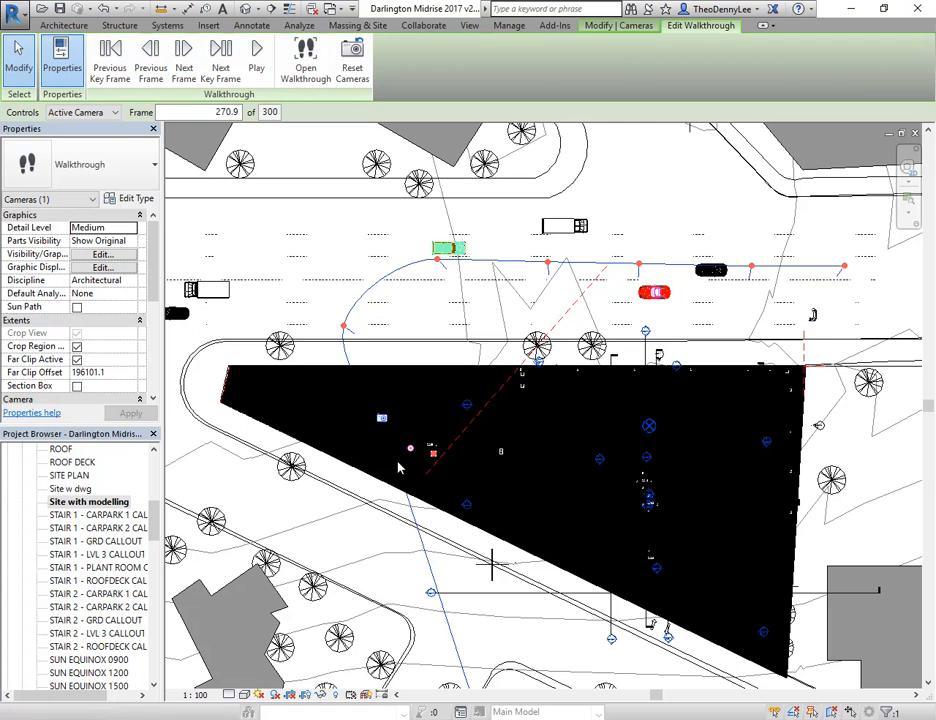
pyautogui.click(71, 489)
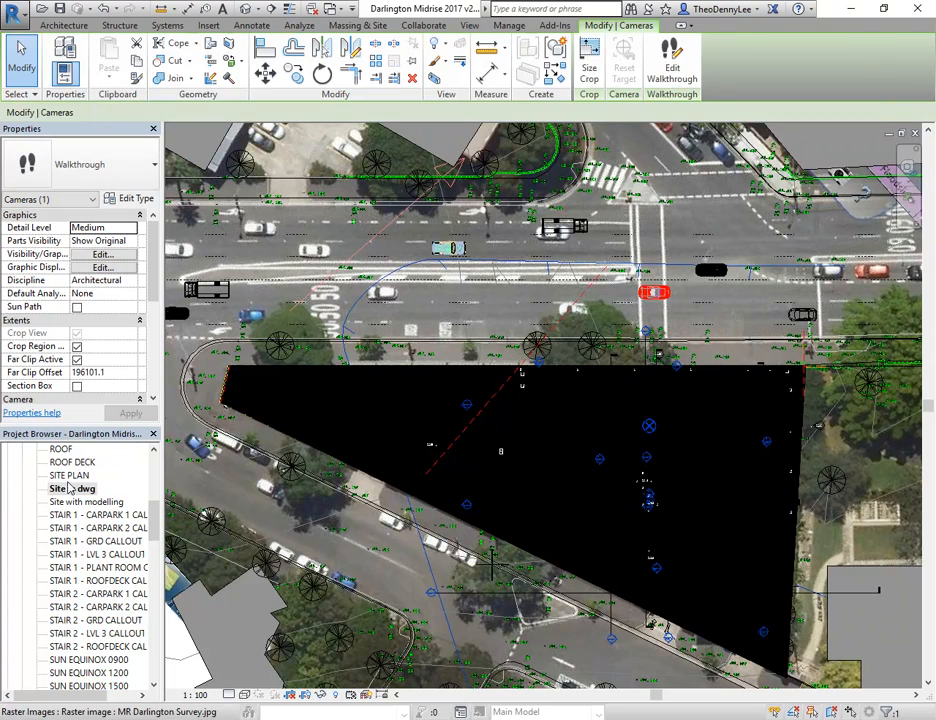
pyautogui.doubleClick(69, 476)
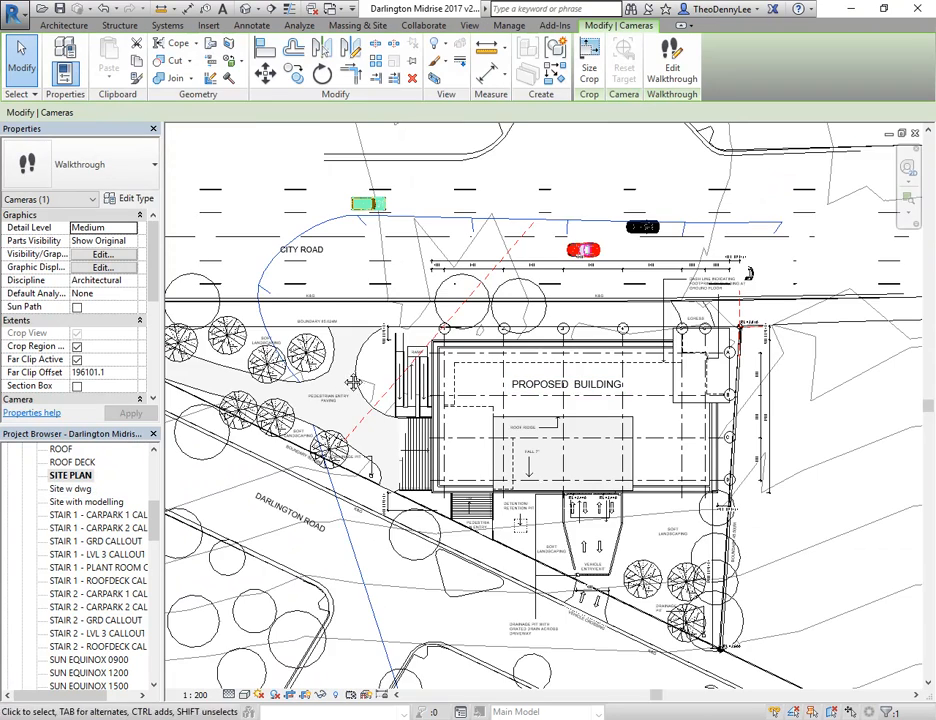
pyautogui.scroll(2, 307, 336)
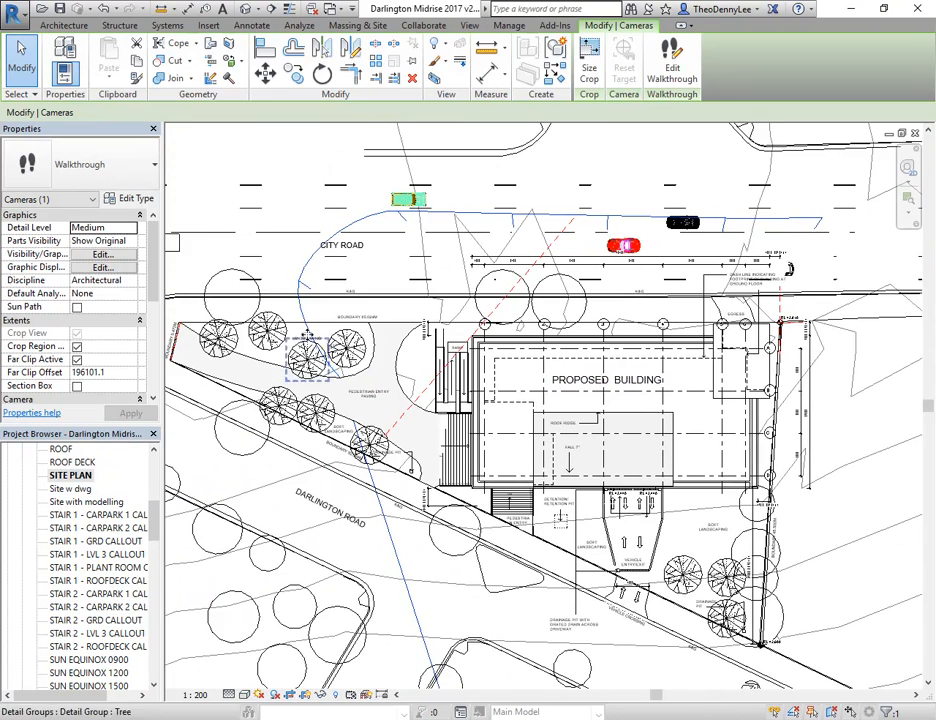
# Edit the walkthrough in the site plan and check the camera direction at the last key frame, frame 300
pyautogui.click(672, 70)
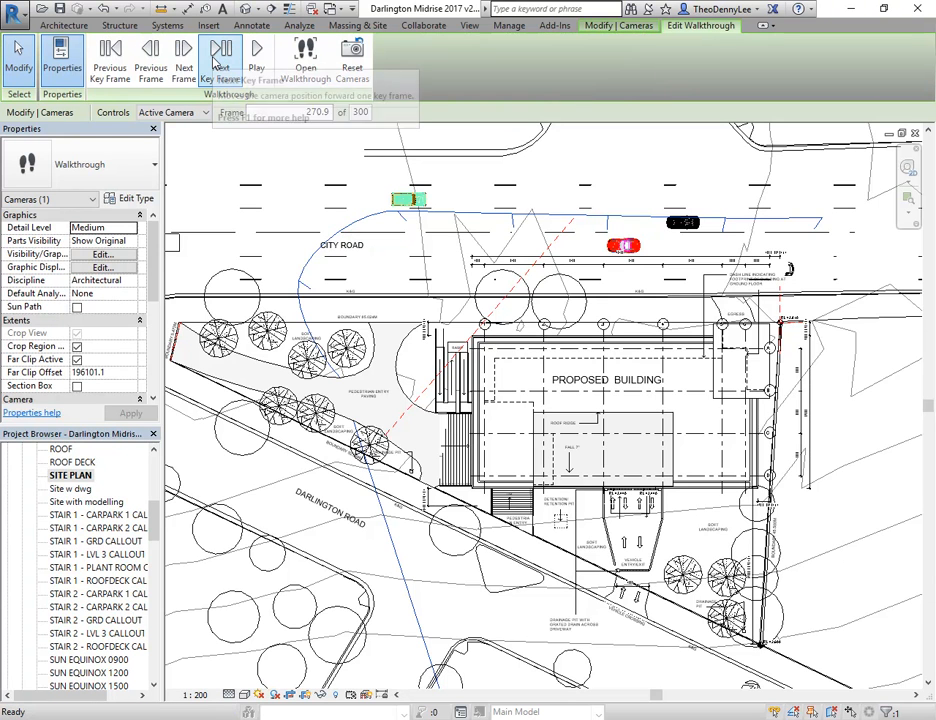
pyautogui.click(214, 64)
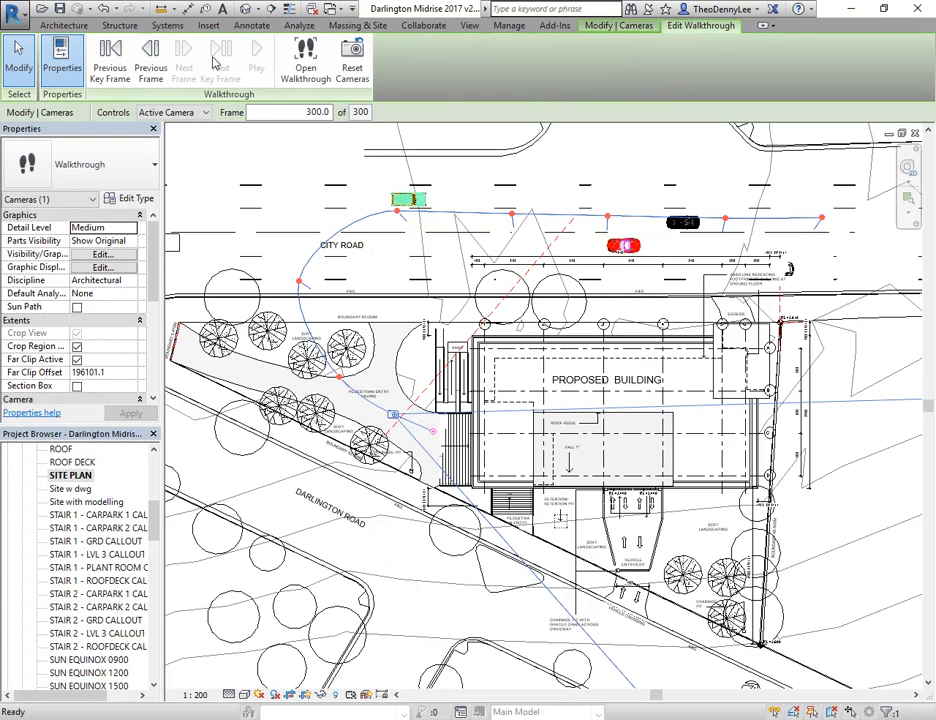
pyautogui.scroll(3, 420, 430)
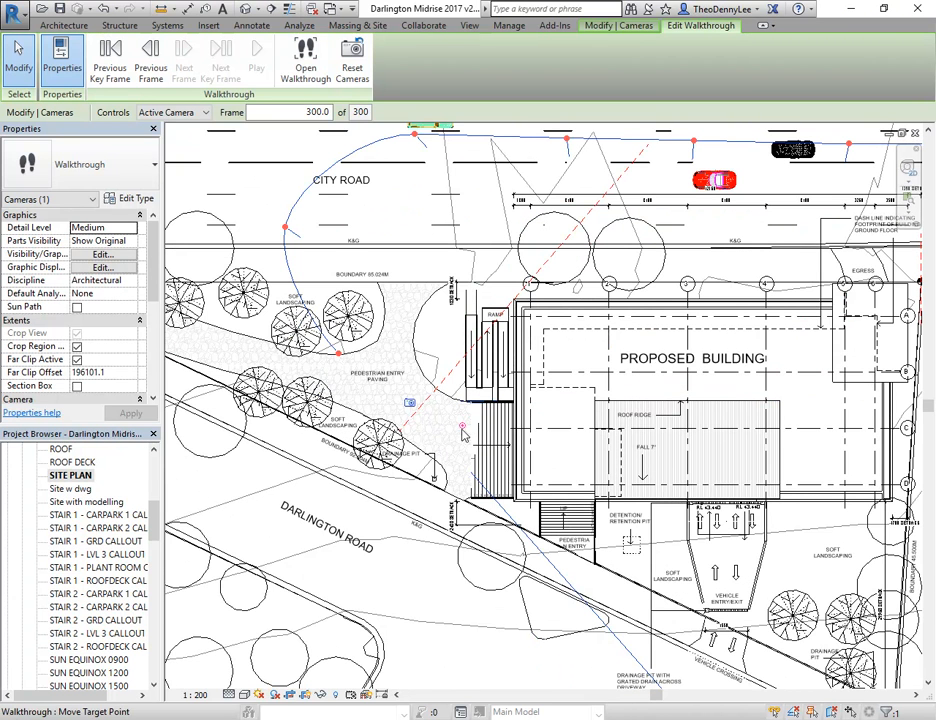
pyautogui.moveTo(394, 235); pyautogui.dragTo(376, 288, button='middle')
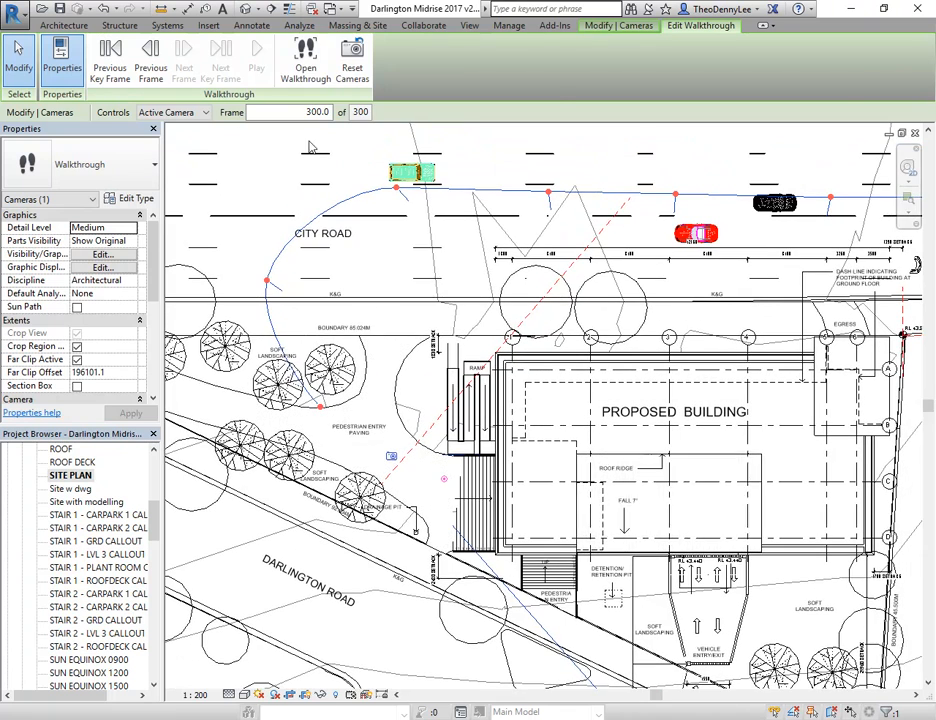
# Open the walkthrough's perspective view, go back to frame 1 and play the walkthrough
pyautogui.click(306, 62)
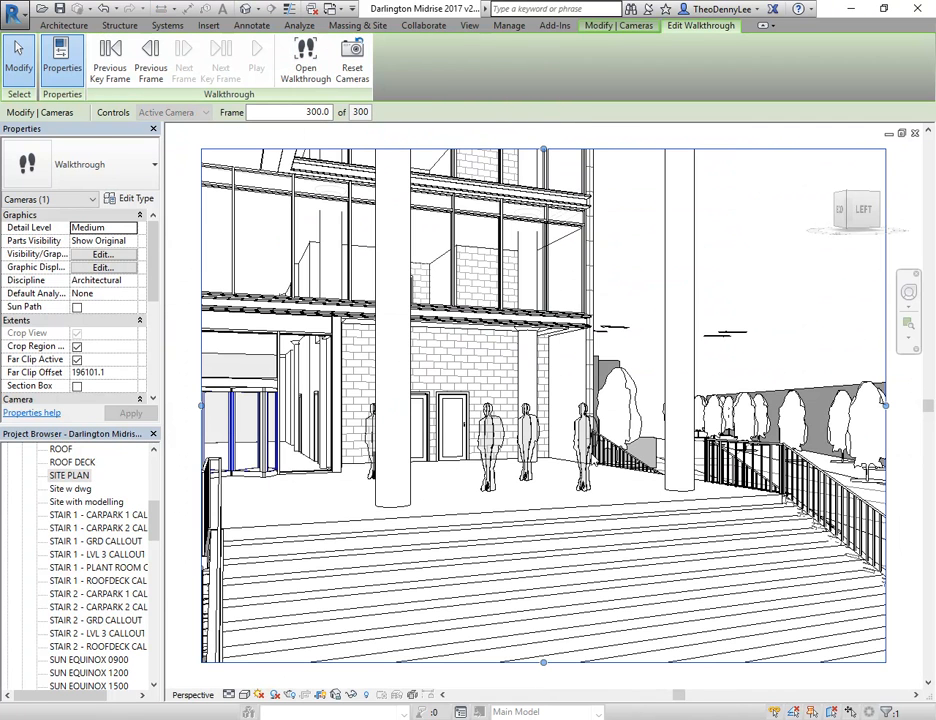
pyautogui.click(113, 65)
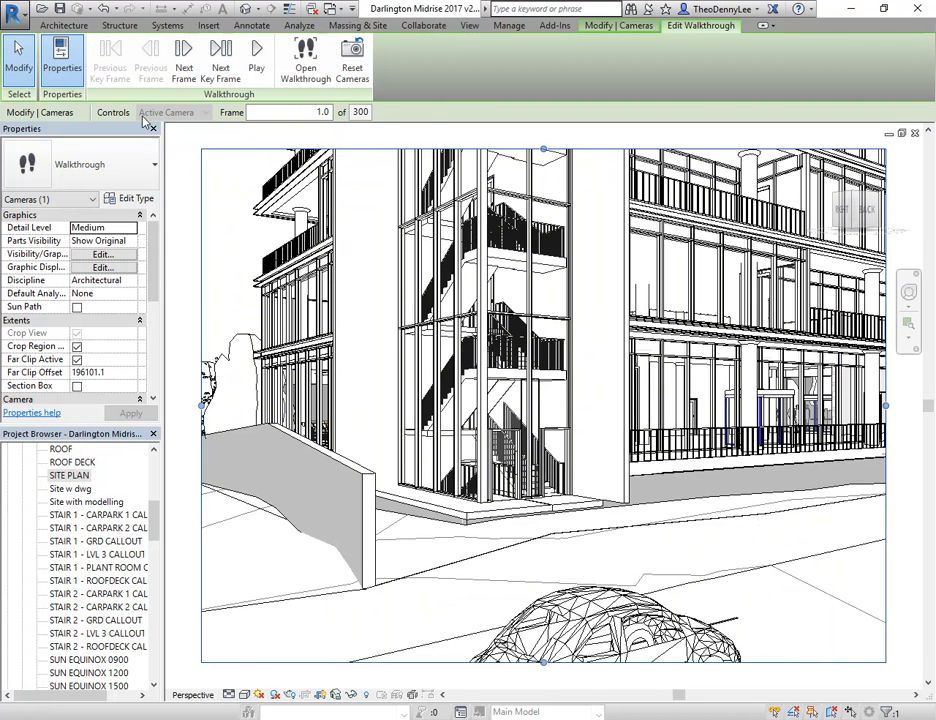
pyautogui.click(256, 65)
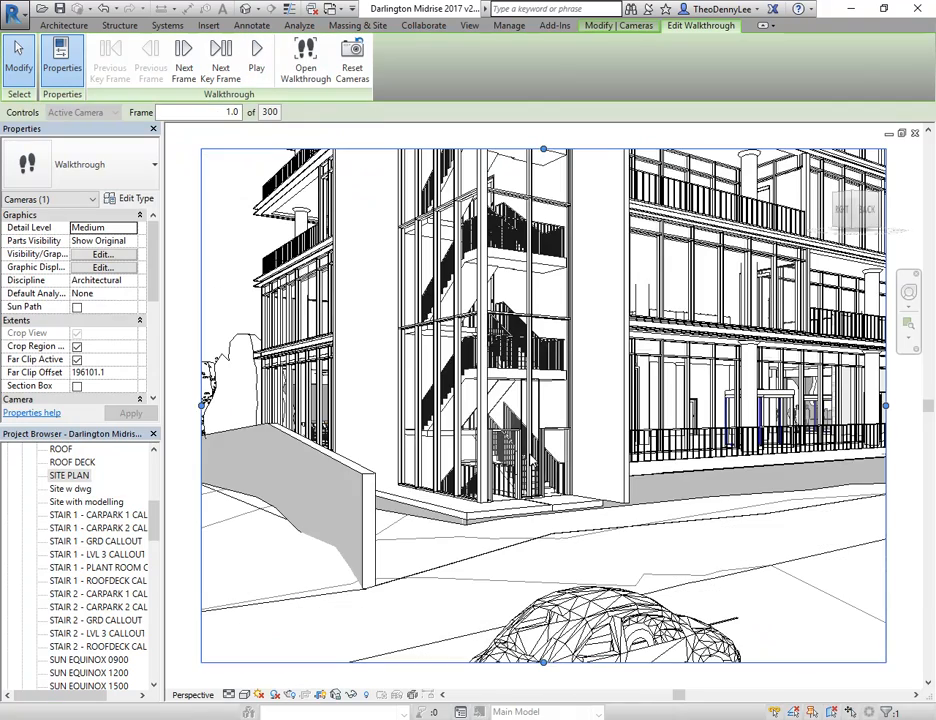
# Return to the SITE PLAN floor plan and edit the walkthrough from frame 1 there
pyautogui.moveTo(152, 520)
pyautogui.mouseDown()
pyautogui.moveTo(160, 478)
pyautogui.moveTo(156, 497)
pyautogui.mouseUp()
pyautogui.click(69, 554)
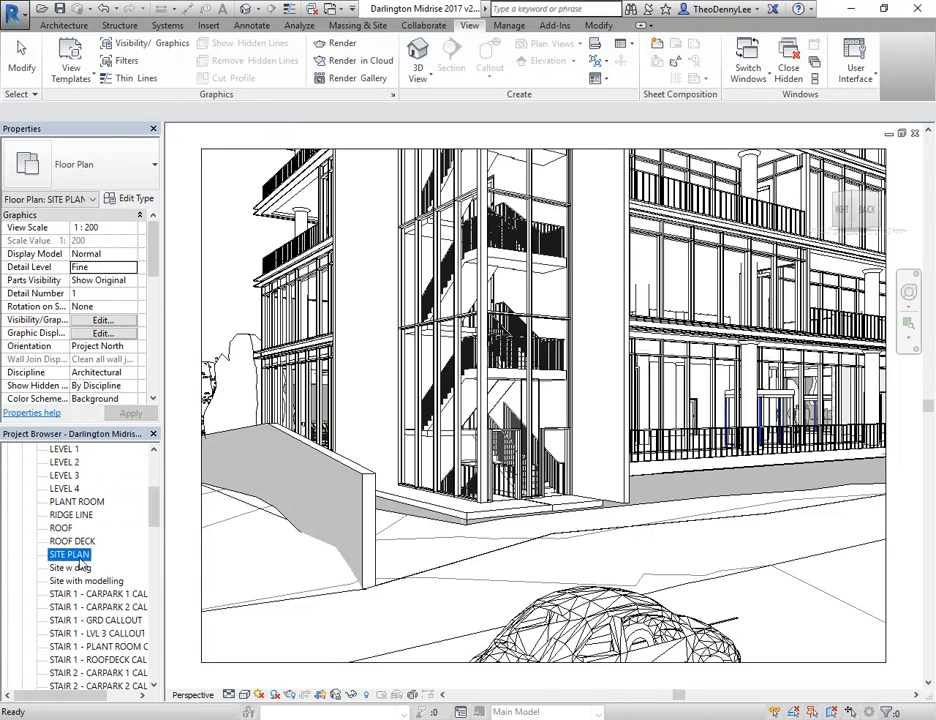
pyautogui.doubleClick(74, 556)
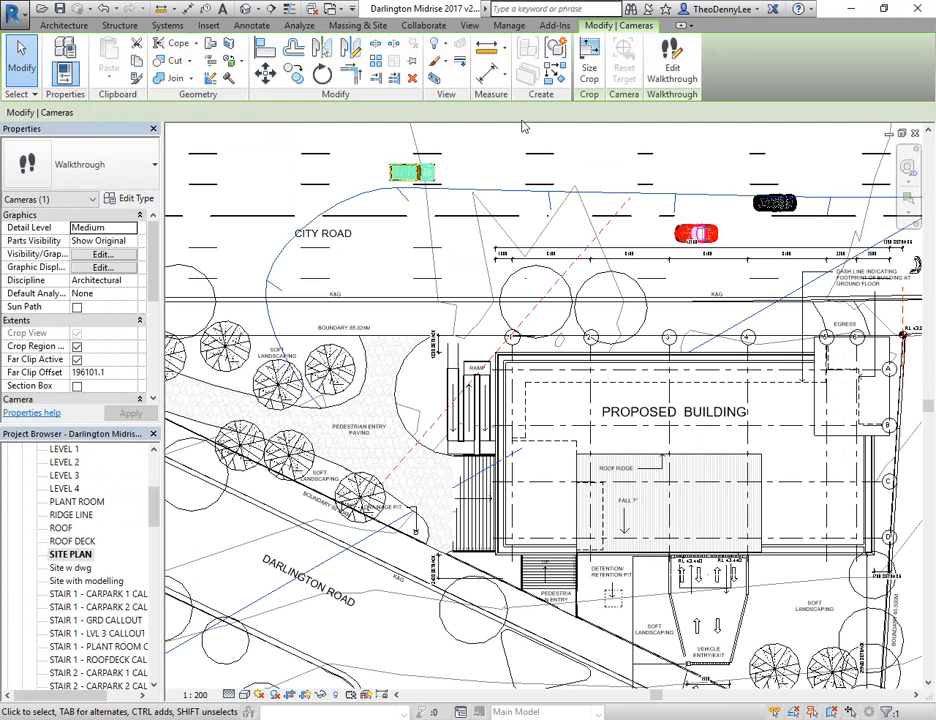
pyautogui.click(682, 68)
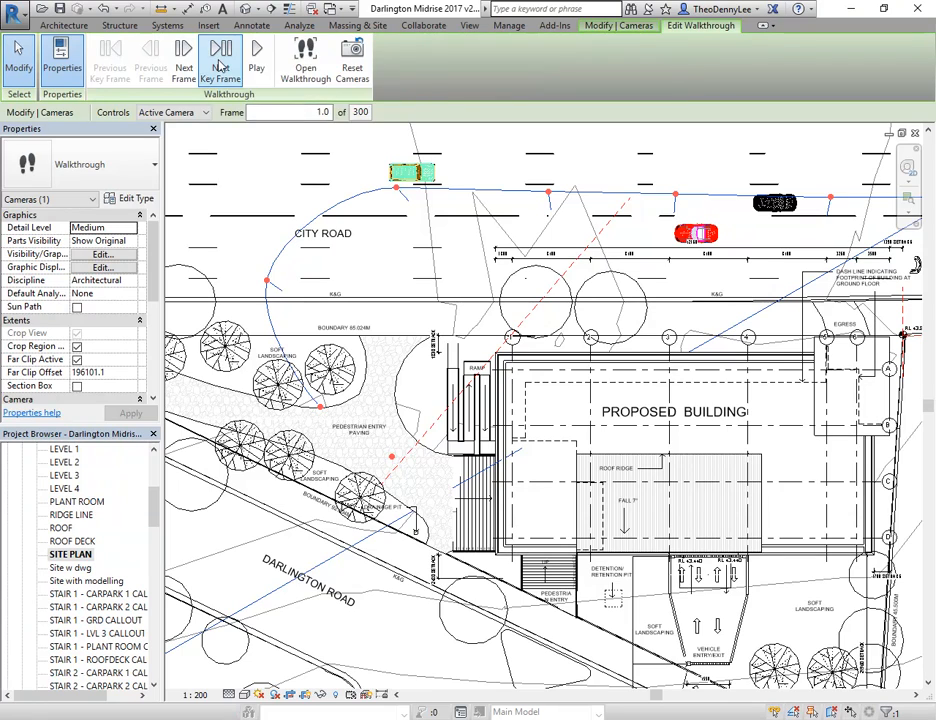
# Turn the camera target at frame 1 further along the building's City Road side in the site plan
pyautogui.moveTo(440, 295); pyautogui.dragTo(285, 311, button='middle')
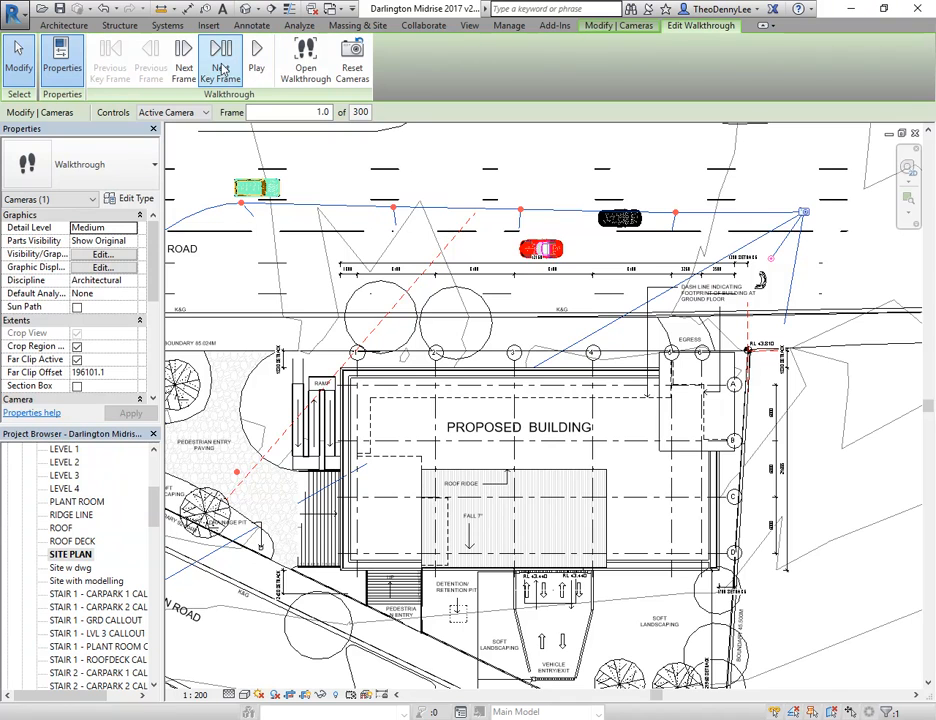
pyautogui.click(220, 56)
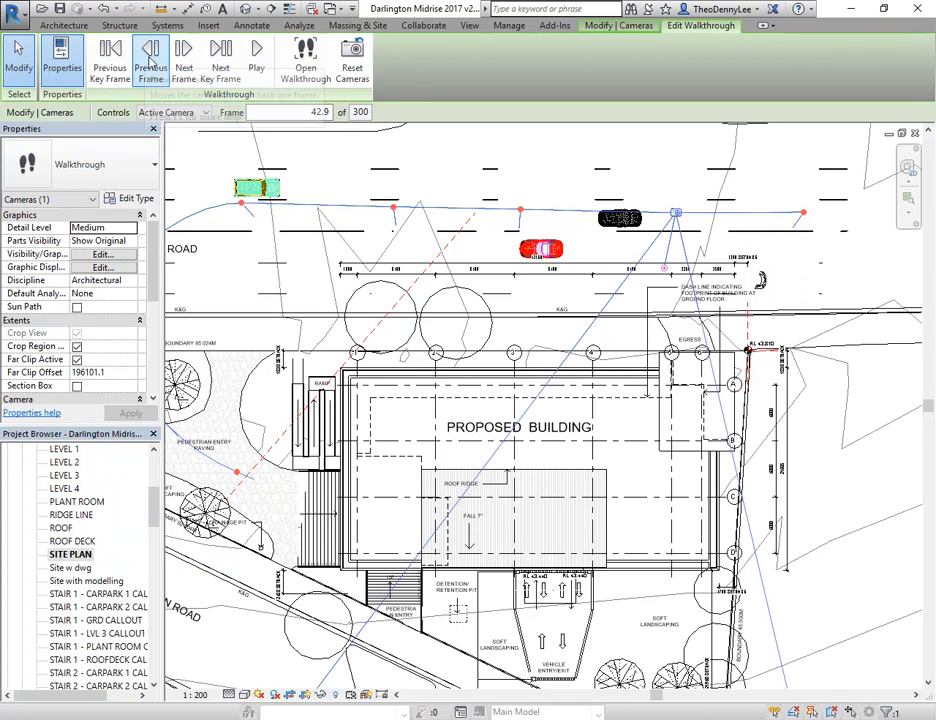
pyautogui.click(113, 60)
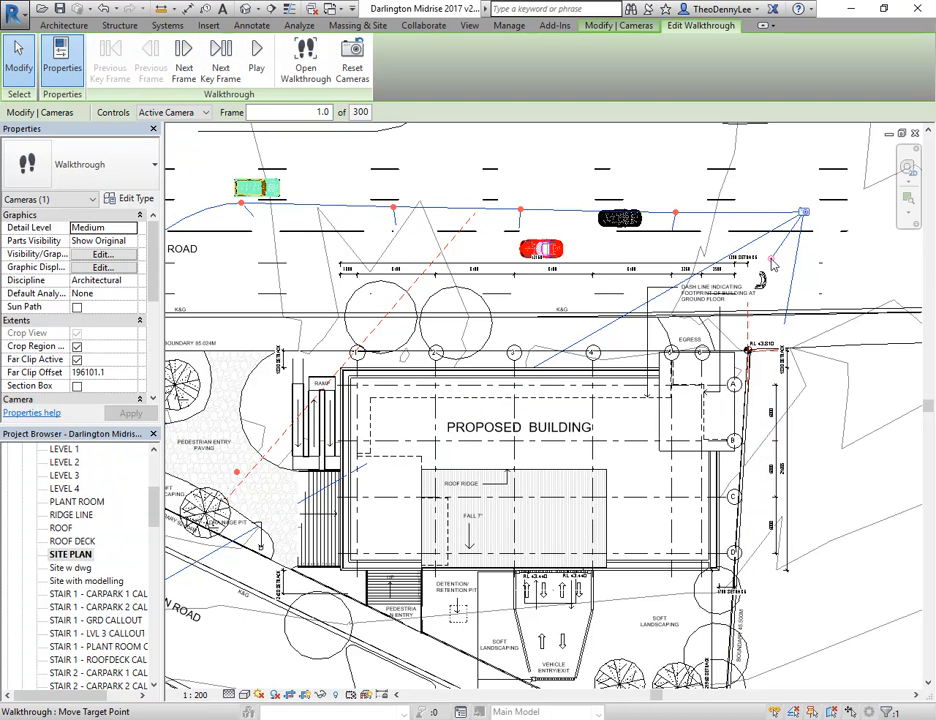
pyautogui.moveTo(771, 260); pyautogui.dragTo(763, 252)
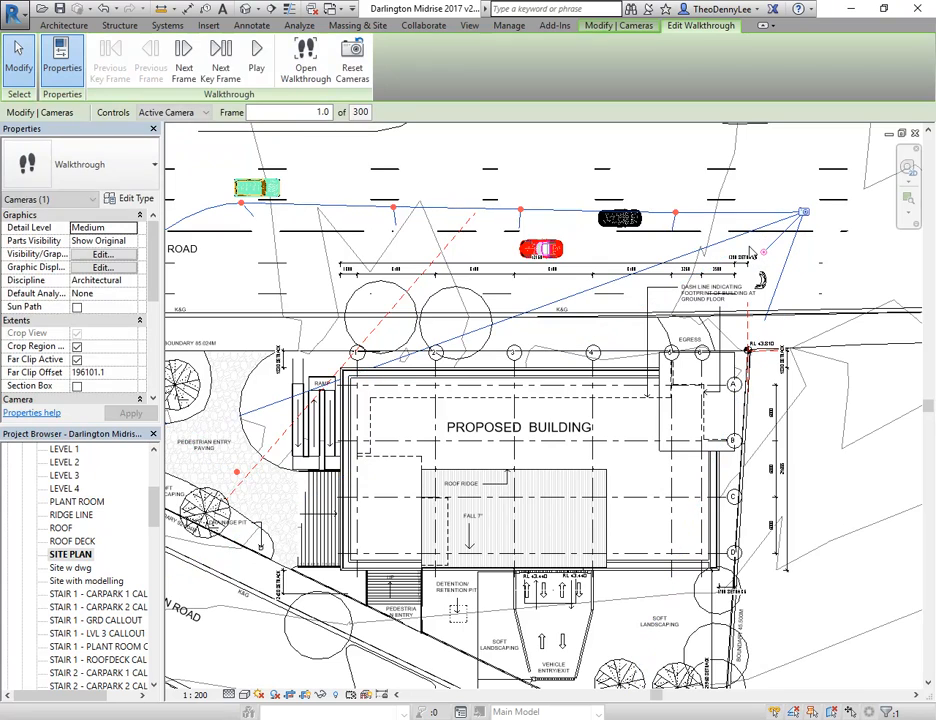
# Open the walkthrough's perspective view, play it from frame 1 and stop the playback partway
pyautogui.click(306, 62)
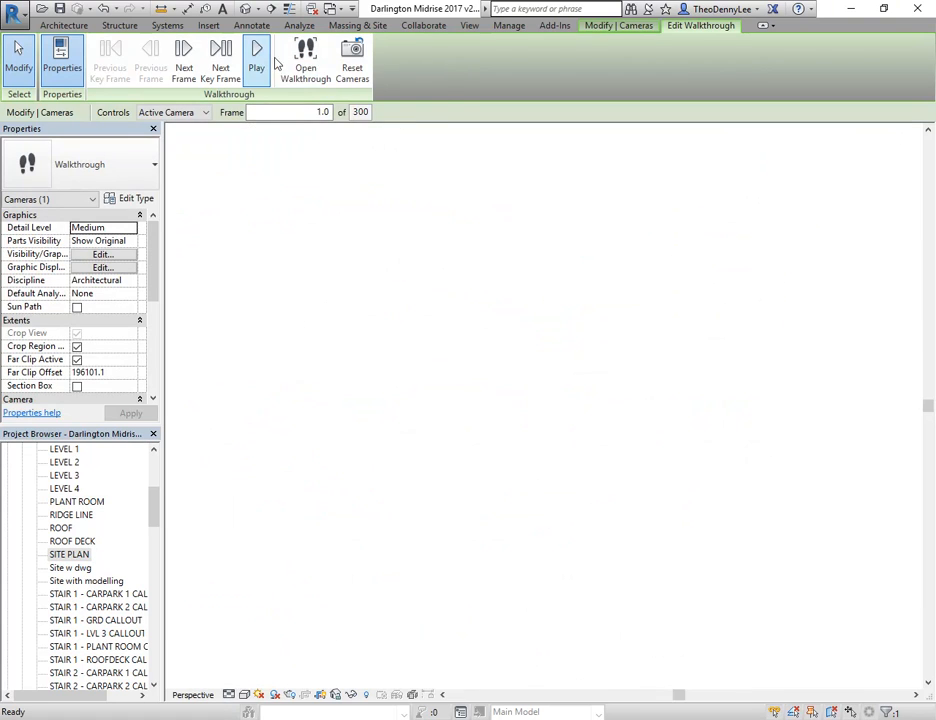
pyautogui.click(257, 66)
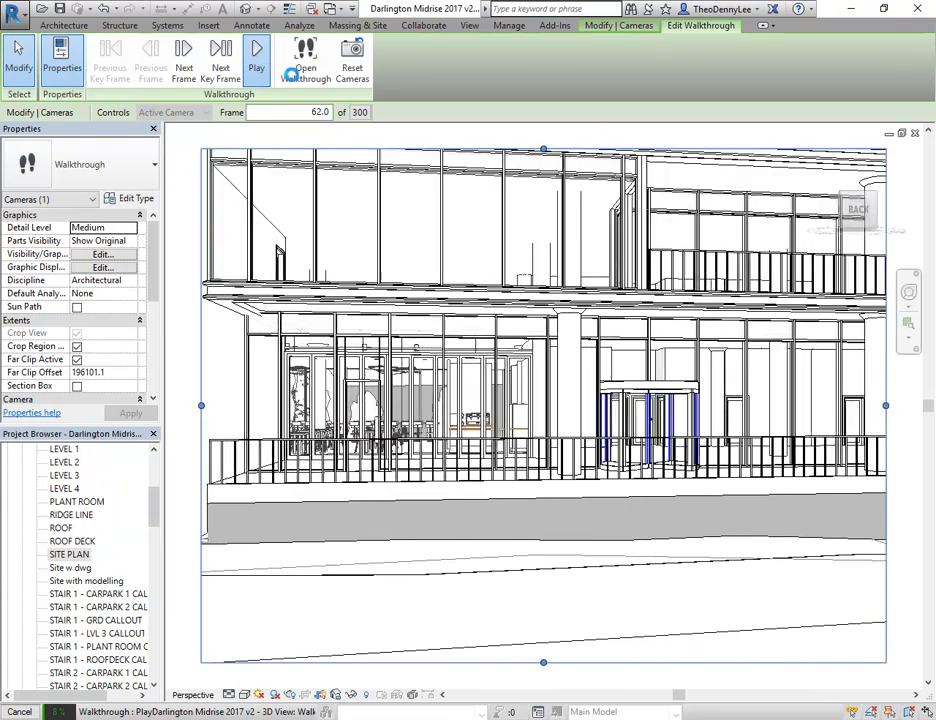
pyautogui.press('Escape')
pyautogui.click(493, 387)
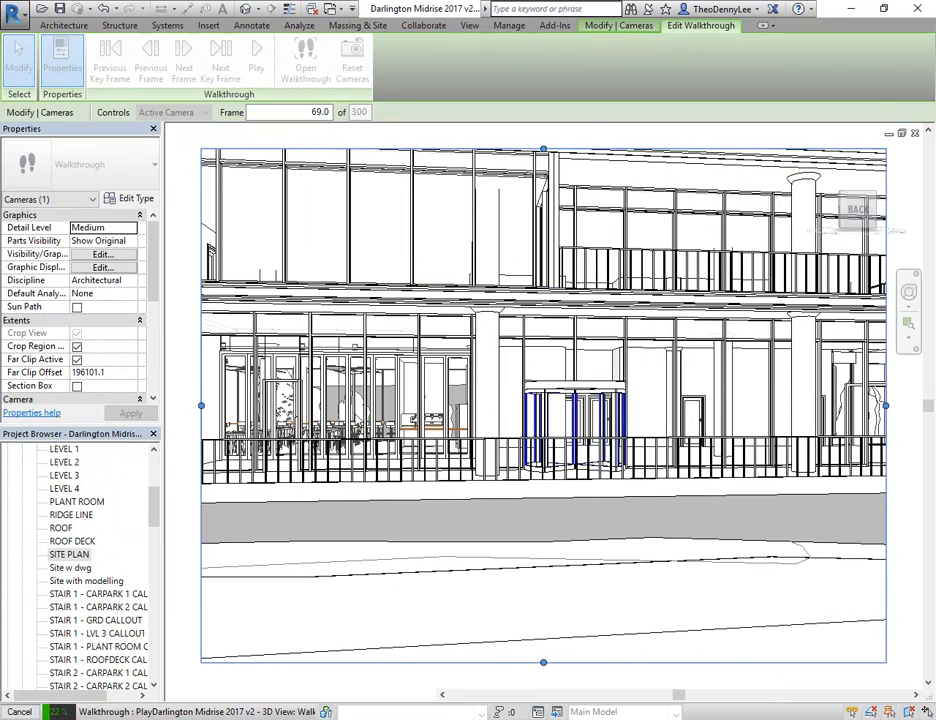
# Edit the walkthrough in the SITE PLAN floor plan and turn the last key frame's camera, frame 300, more directly towards the building
pyautogui.doubleClick(83, 554)
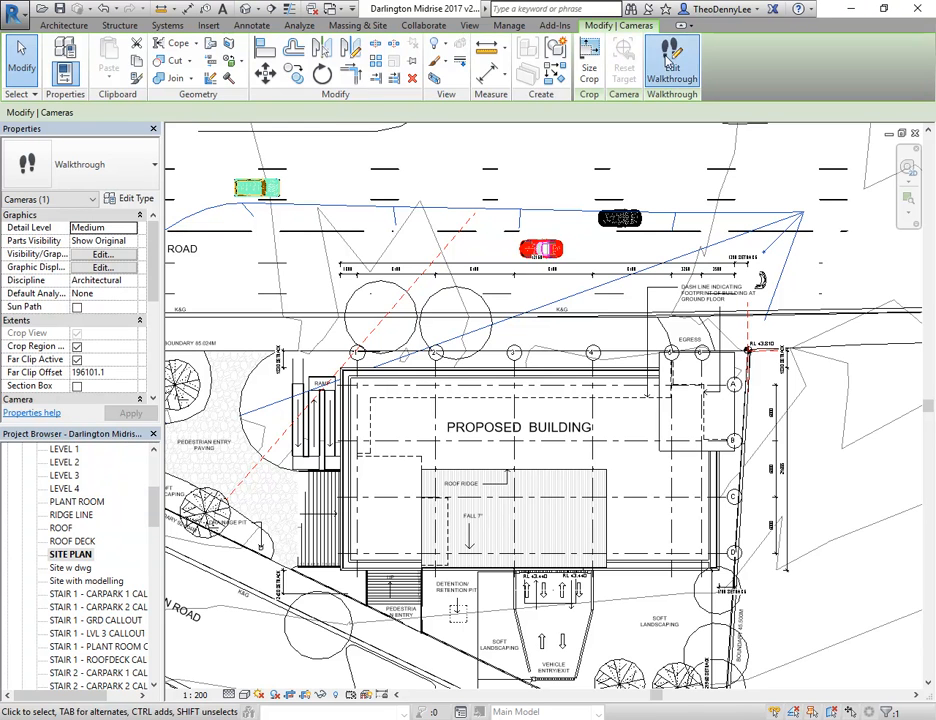
pyautogui.click(670, 62)
pyautogui.click(222, 67)
pyautogui.click(221, 68)
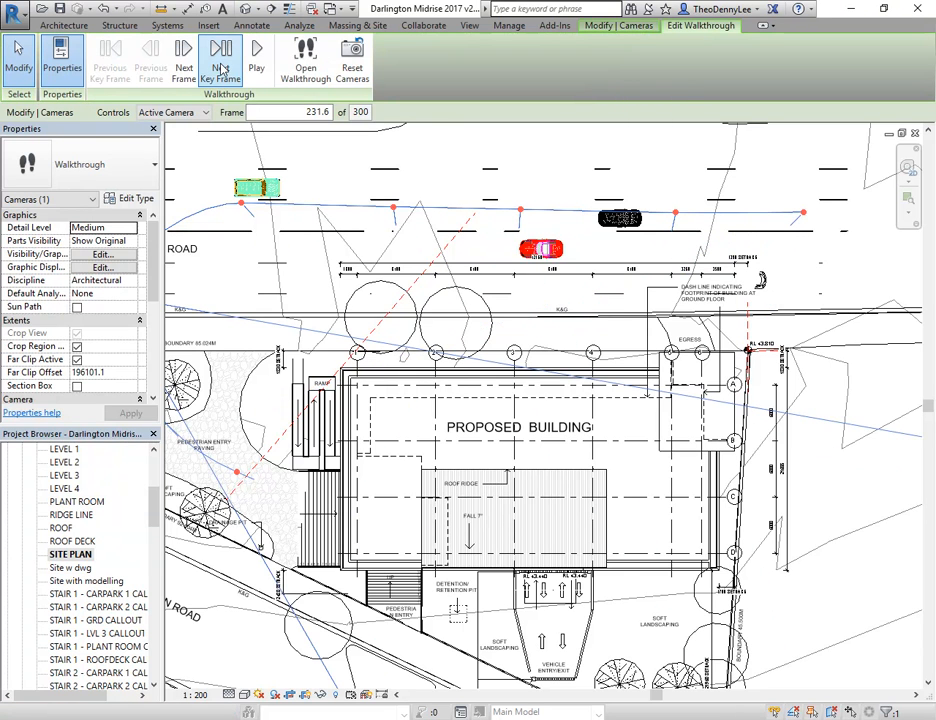
pyautogui.moveTo(401, 413); pyautogui.dragTo(558, 411, button='middle')
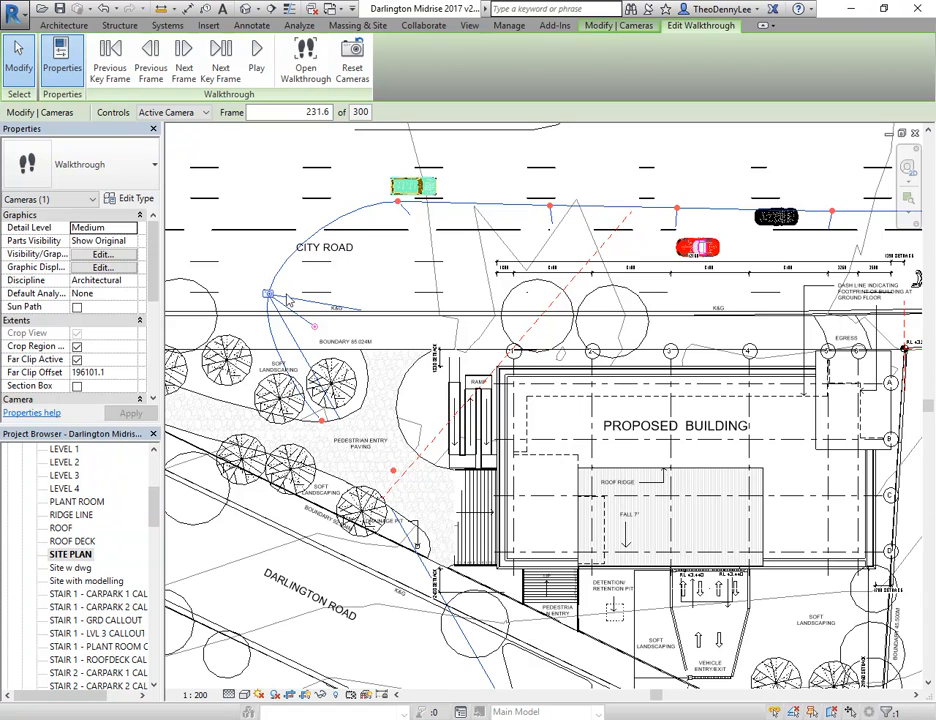
pyautogui.click(221, 68)
pyautogui.click(215, 69)
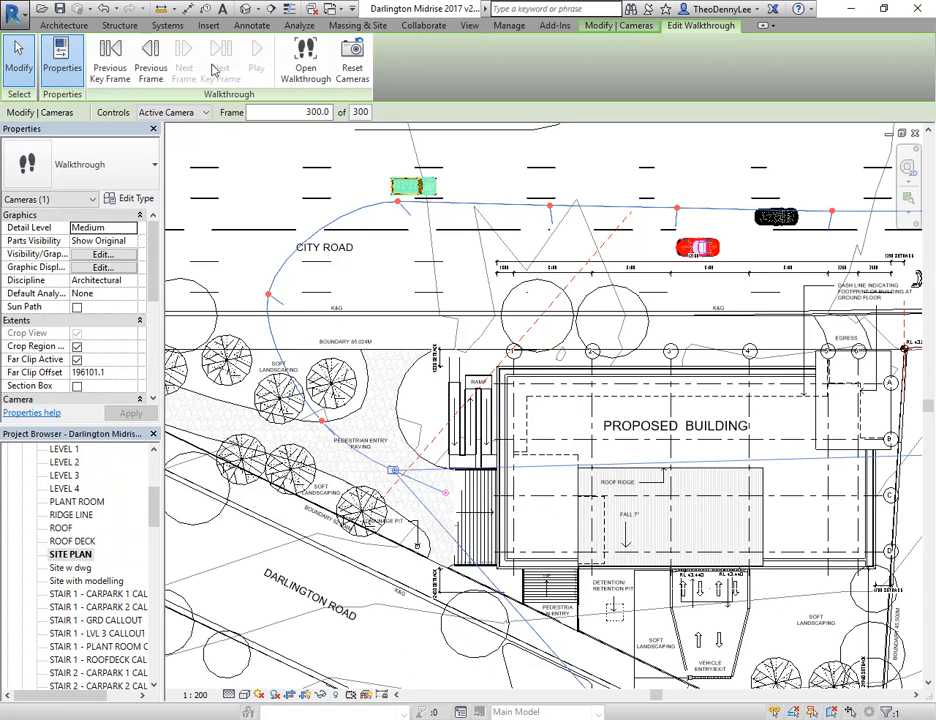
pyautogui.moveTo(446, 491)
pyautogui.mouseDown()
pyautogui.moveTo(456, 487)
pyautogui.moveTo(450, 481)
pyautogui.mouseUp()
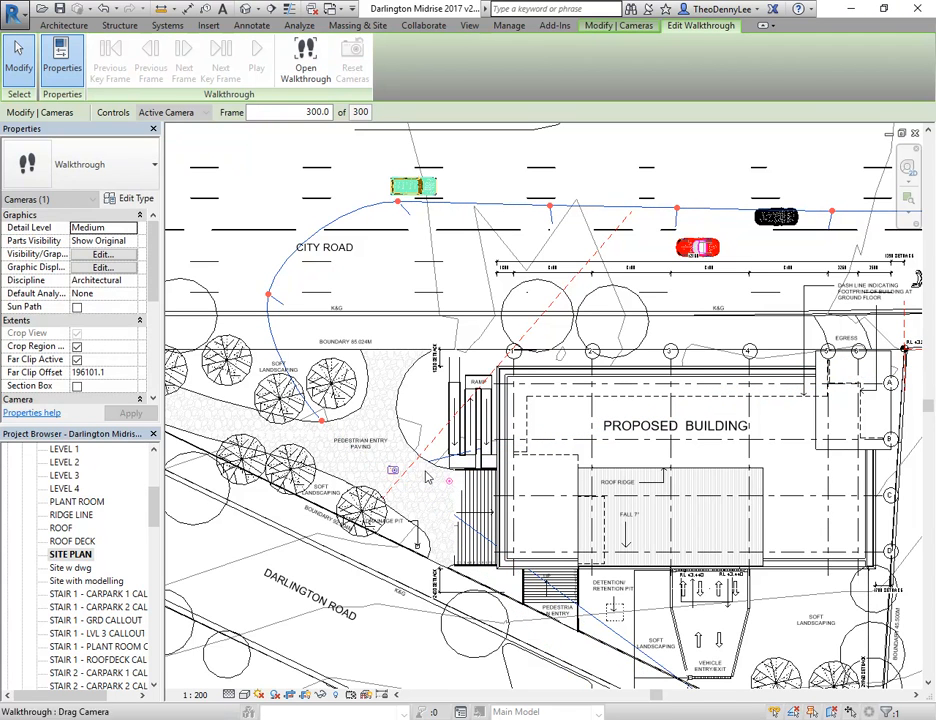
# Turn the camera at key frame 270.9 more towards the building and go back to key frame 231.6
pyautogui.click(113, 66)
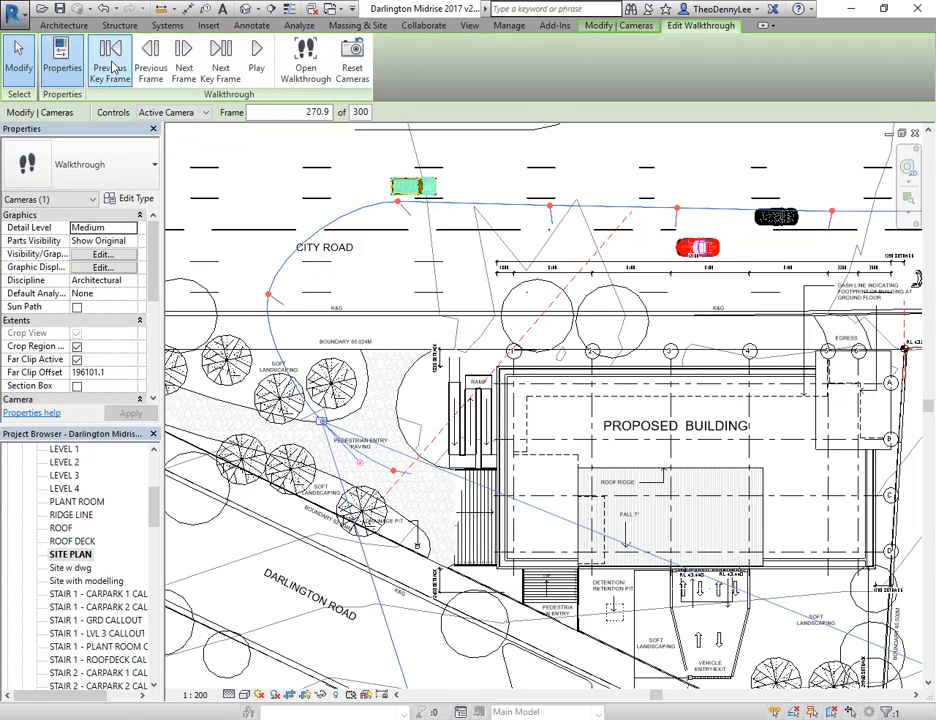
pyautogui.moveTo(360, 463); pyautogui.dragTo(368, 455)
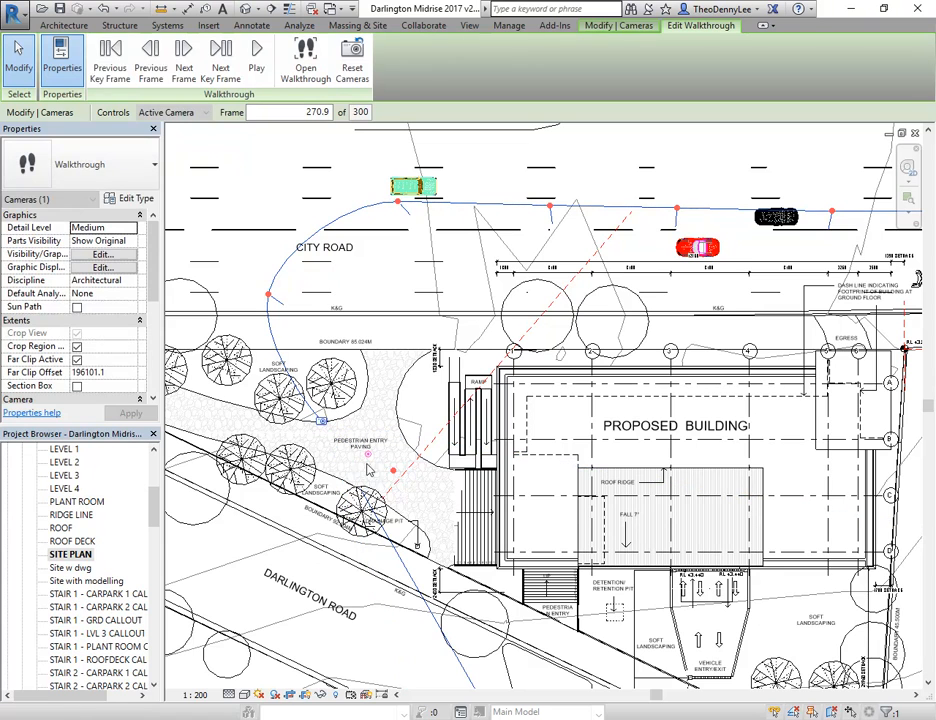
pyautogui.click(113, 70)
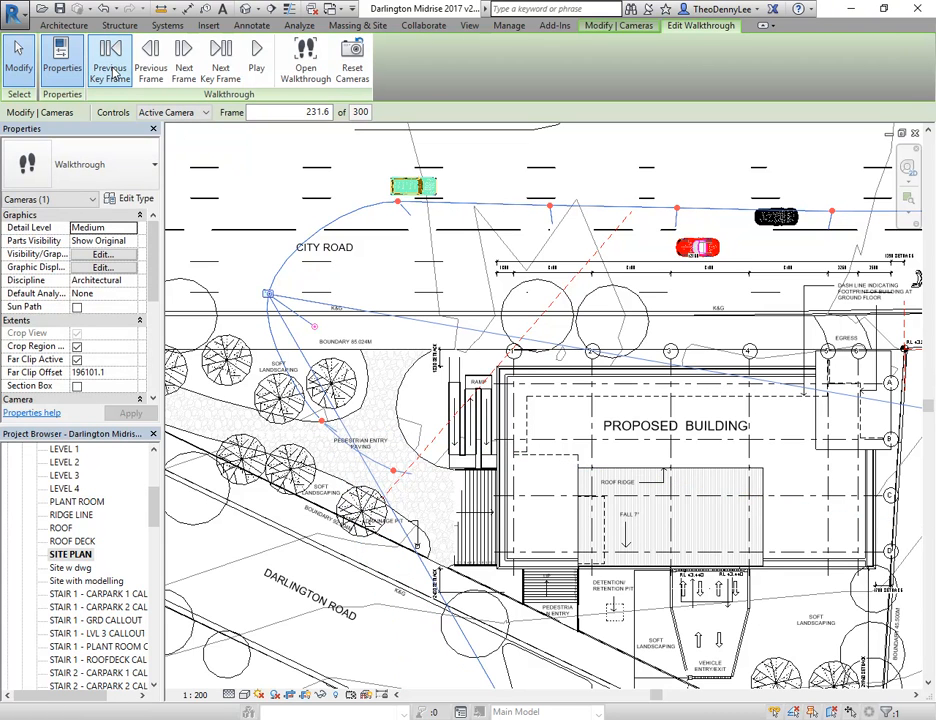
# Play the walkthrough in the site plan from frame 231.6 and step back through the key frames to frame 1
pyautogui.click(261, 71)
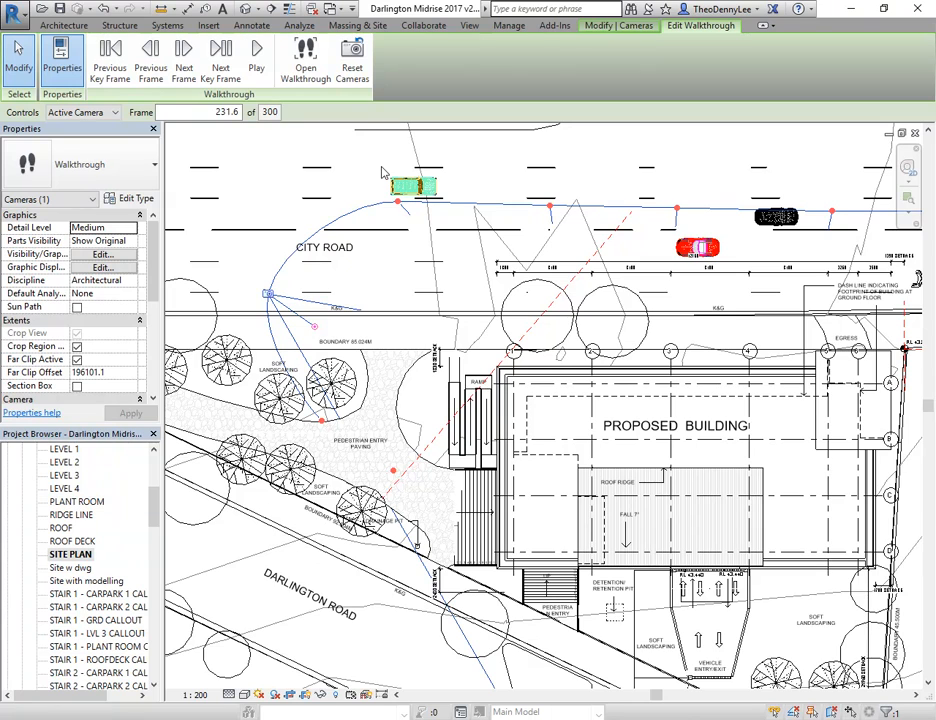
pyautogui.moveTo(482, 312)
pyautogui.mouseDown(button='middle')
pyautogui.moveTo(402, 300)
pyautogui.moveTo(434, 307)
pyautogui.mouseUp(button='middle')
pyautogui.scroll(-1, 416, 302)
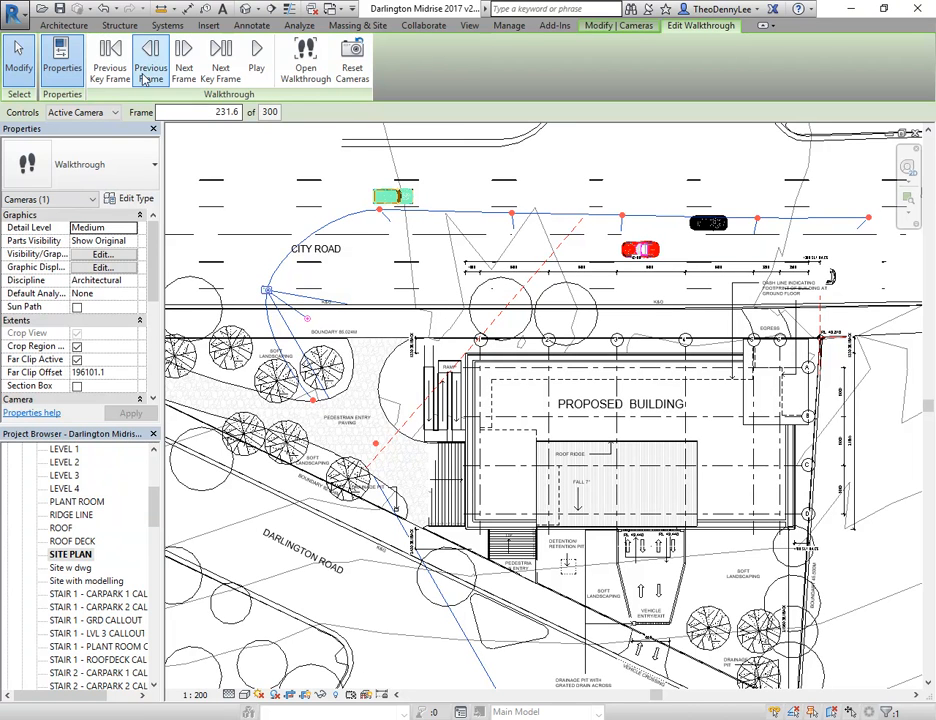
pyautogui.click(109, 60)
pyautogui.click(109, 71)
pyautogui.click(108, 71)
pyautogui.click(108, 71)
pyautogui.click(108, 71)
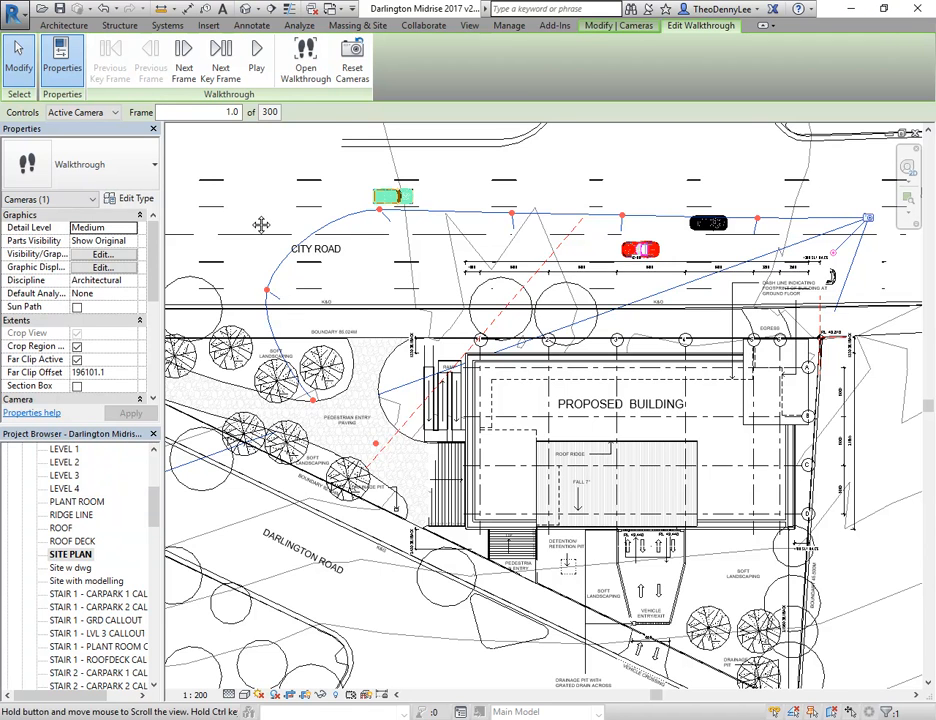
pyautogui.scroll(-1, 255, 220)
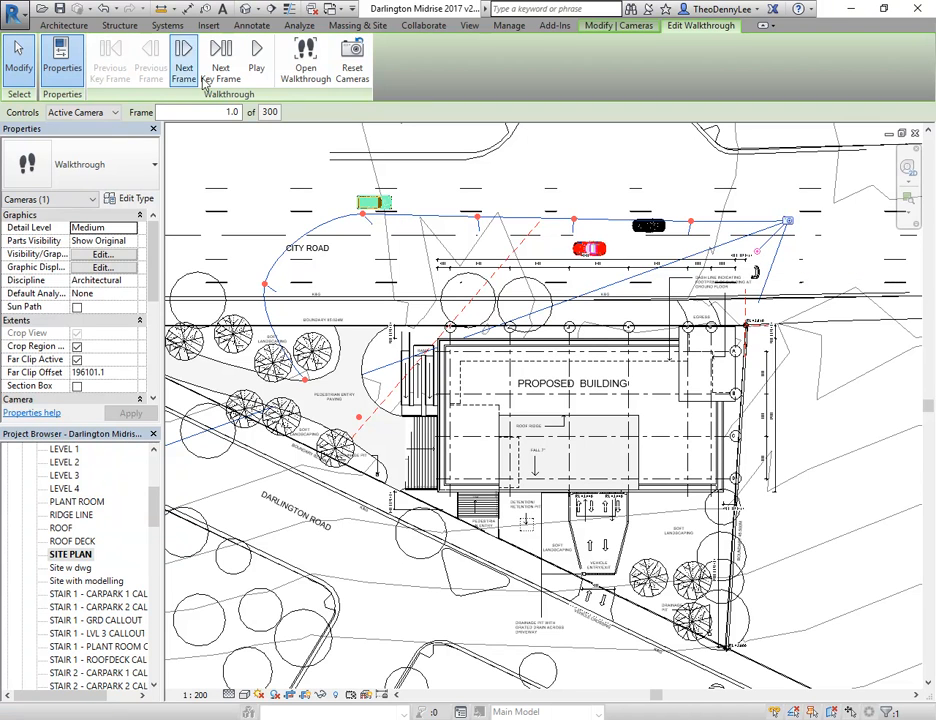
# Play the adjusted walkthrough in its perspective view from frame 1 and interrupt the playback
pyautogui.click(326, 76)
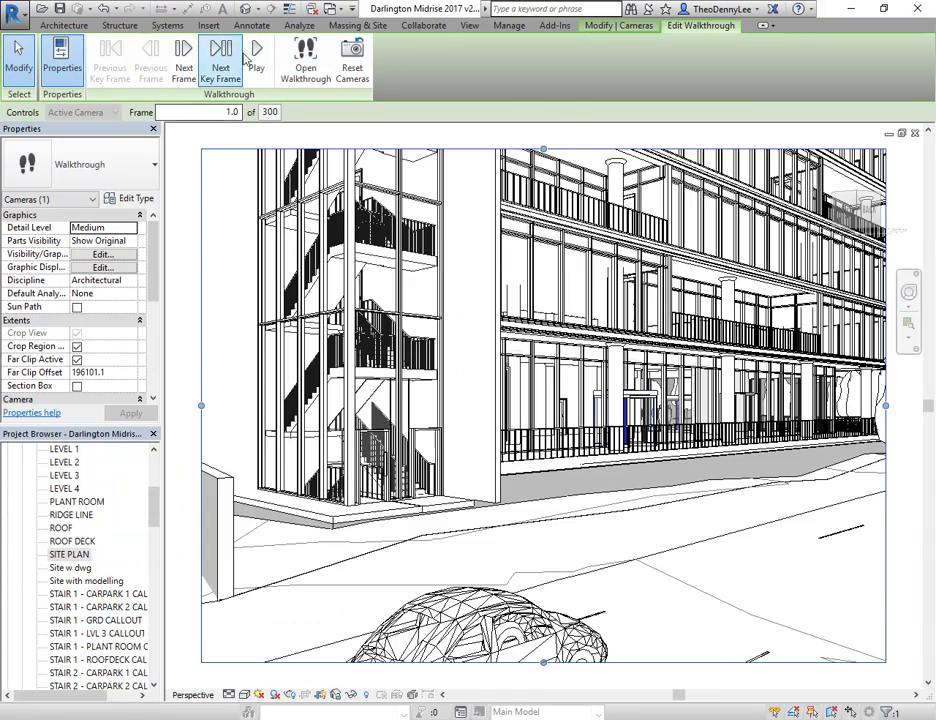
pyautogui.click(256, 62)
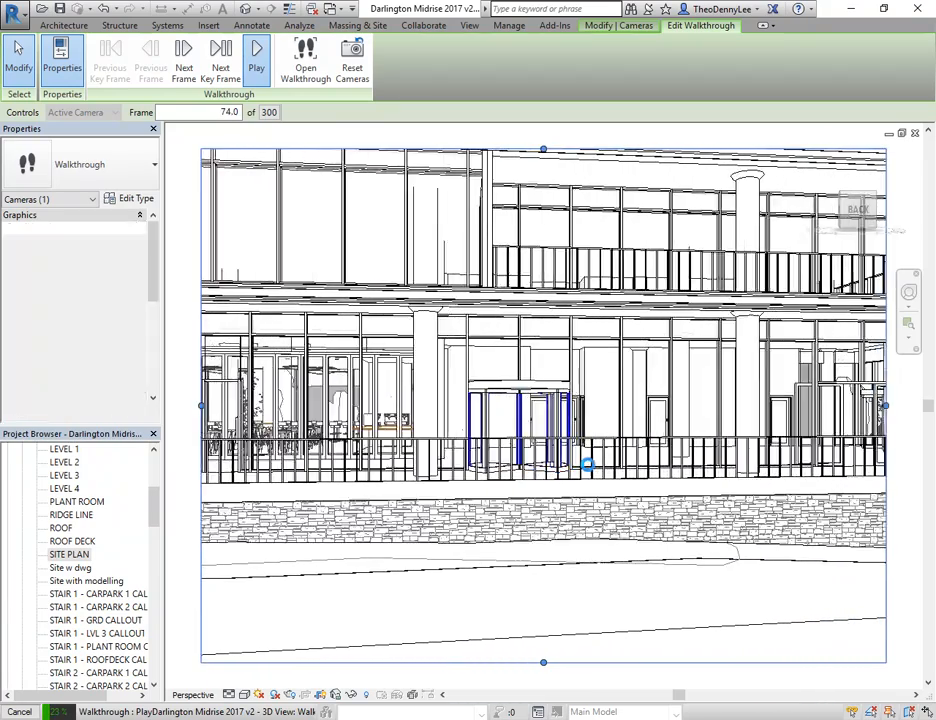
pyautogui.press('Escape')
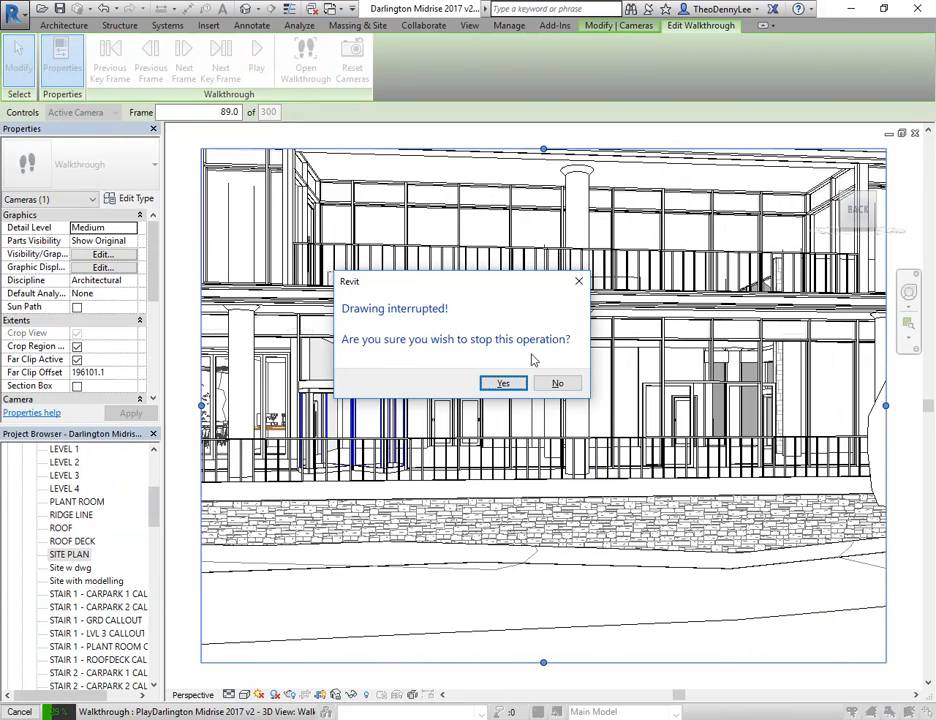
pyautogui.click(503, 384)
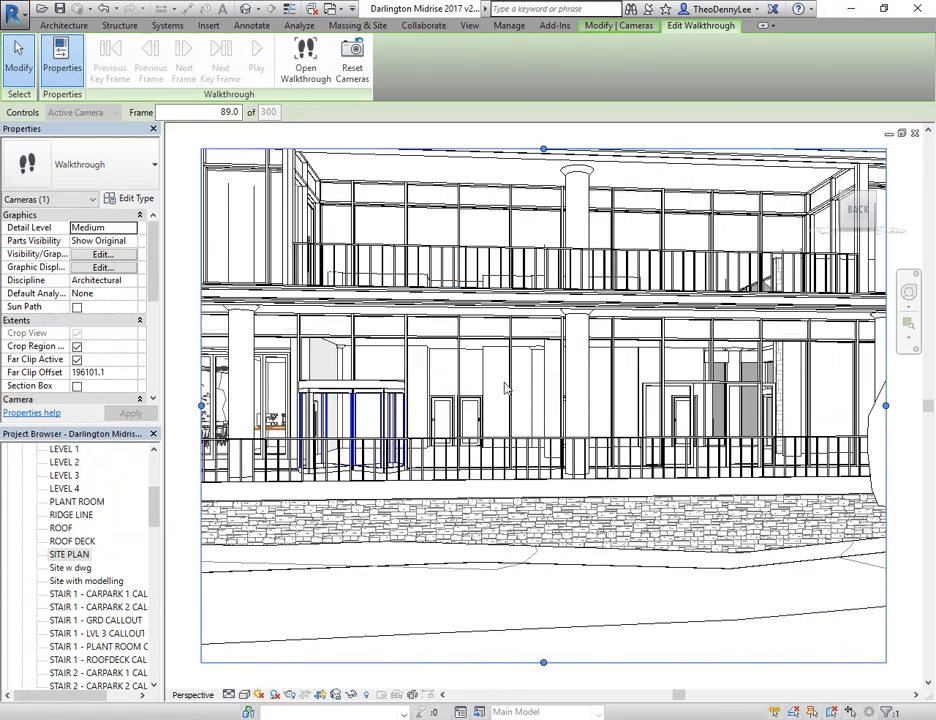
# Widen the walkthrough view's crop region on both sides to take in the building's side wing and the street trees
pyautogui.scroll(-3, 496, 302)
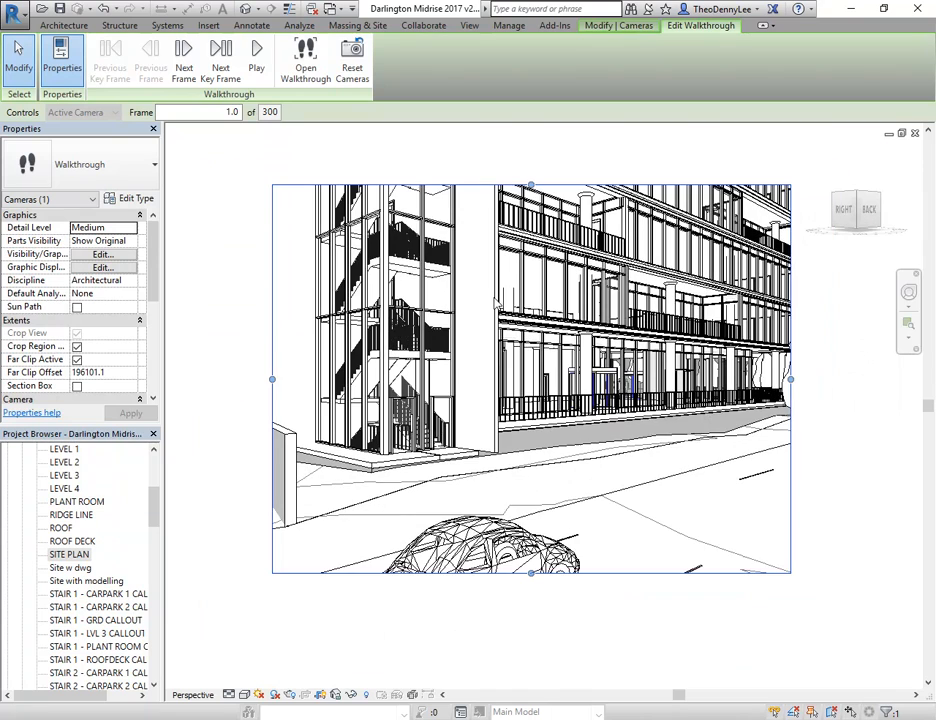
pyautogui.scroll(-1, 496, 302)
pyautogui.moveTo(496, 302); pyautogui.dragTo(511, 350, button='middle')
pyautogui.scroll(1, 511, 350)
pyautogui.scroll(-1, 361, 402)
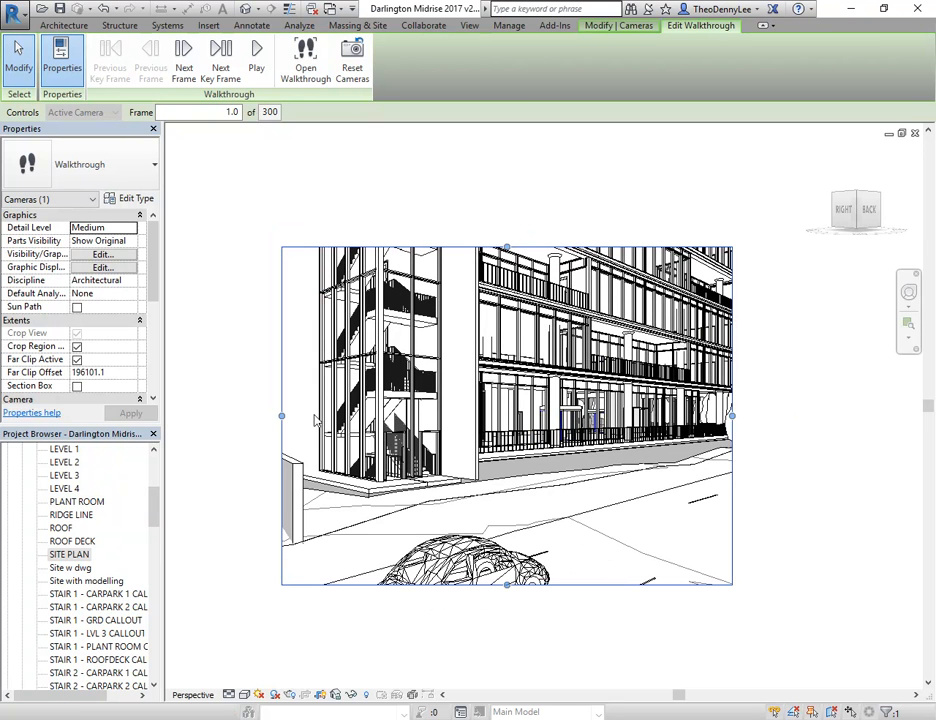
pyautogui.moveTo(467, 382); pyautogui.dragTo(475, 377, button='middle')
pyautogui.moveTo(290, 410); pyautogui.dragTo(214, 408)
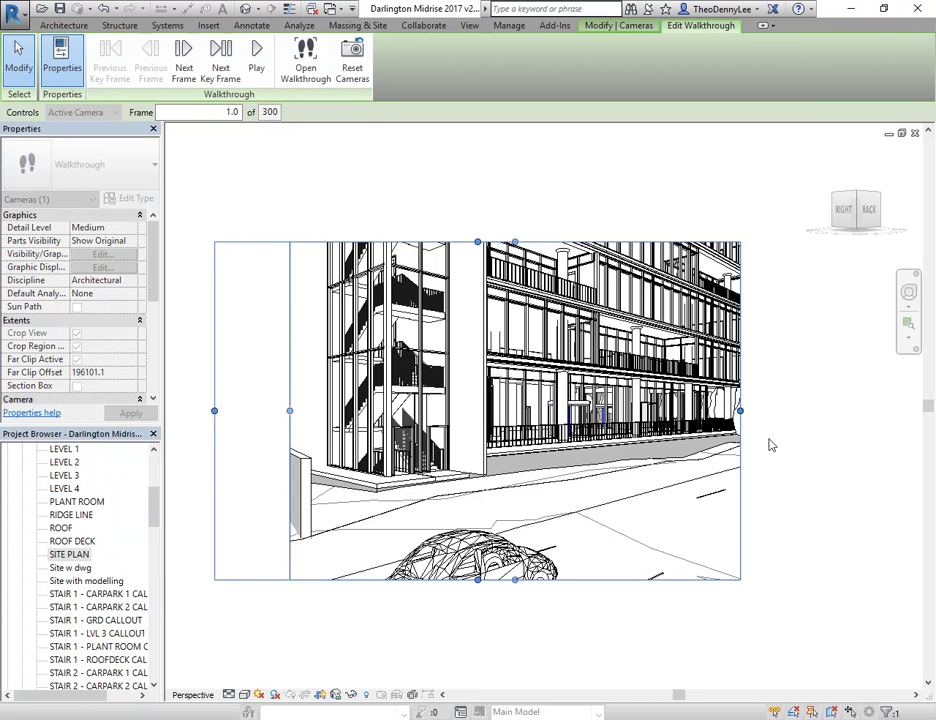
pyautogui.moveTo(740, 408); pyautogui.dragTo(839, 409)
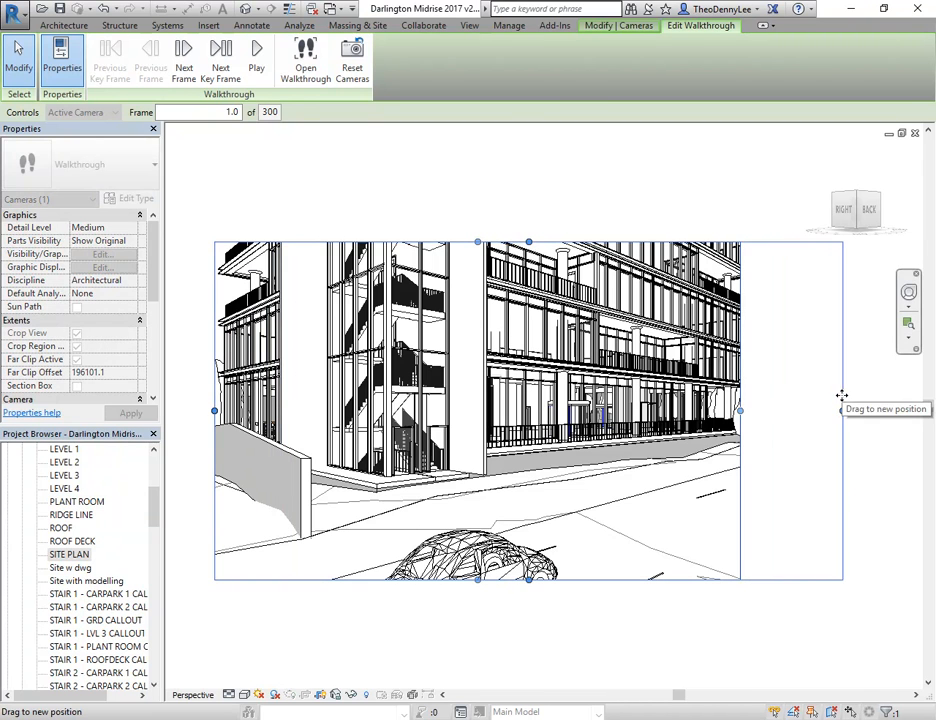
pyautogui.scroll(-1, 350, 363)
pyautogui.moveTo(350, 363); pyautogui.dragTo(369, 398, button='middle')
pyautogui.moveTo(248, 438); pyautogui.dragTo(221, 438)
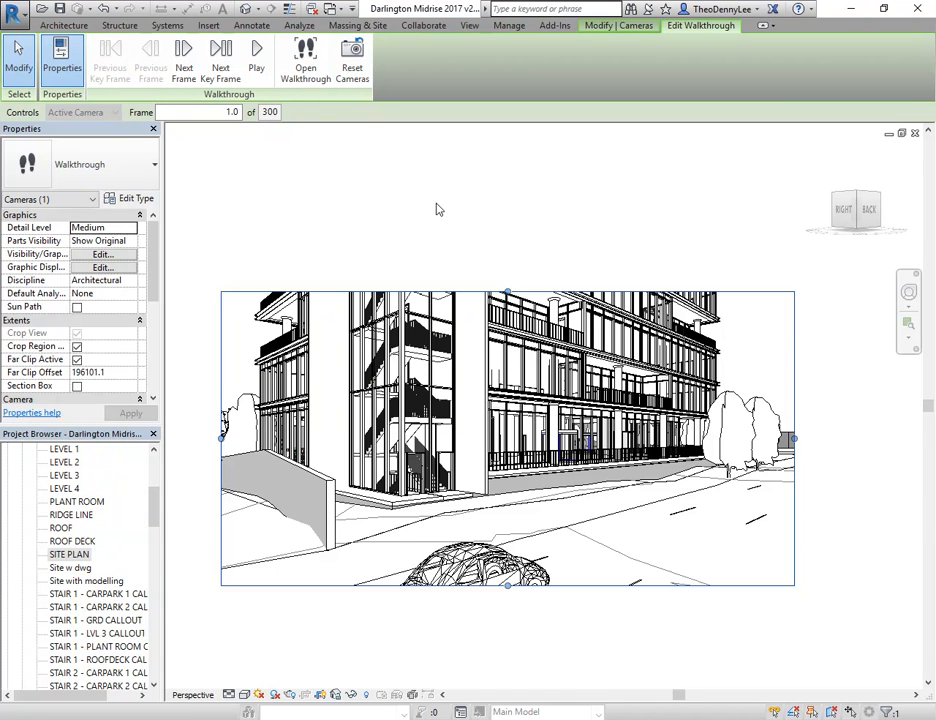
# Extend the crop region upwards past the main roof and downwards to include the whole car in the foreground
pyautogui.moveTo(446, 212); pyautogui.dragTo(470, 238, button='middle')
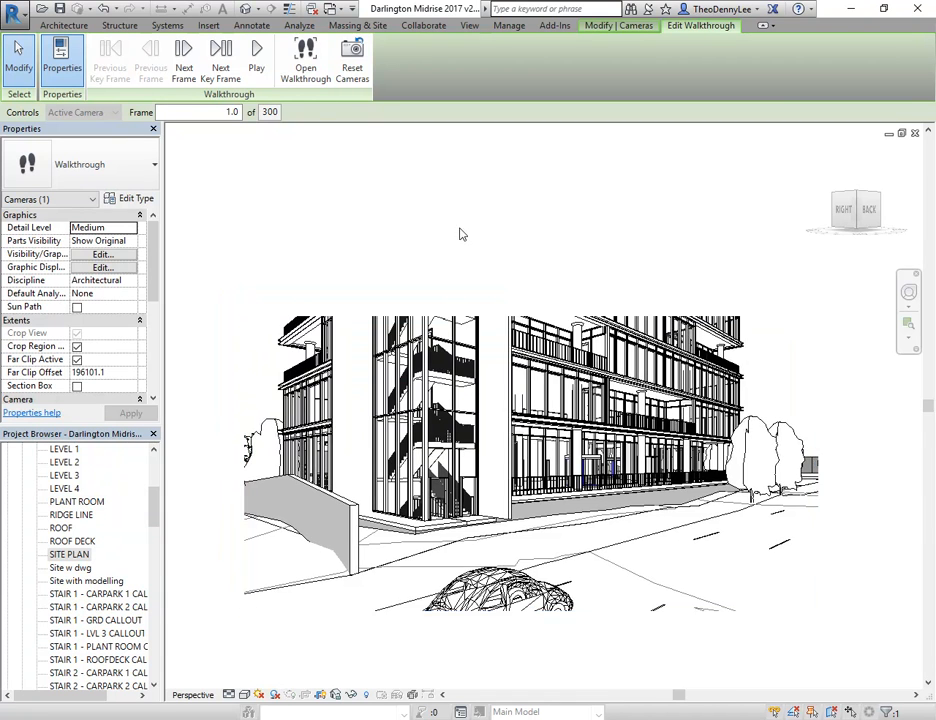
pyautogui.scroll(-1, 468, 236)
pyautogui.moveTo(472, 286); pyautogui.dragTo(474, 334, button='middle')
pyautogui.moveTo(523, 354); pyautogui.dragTo(540, 223)
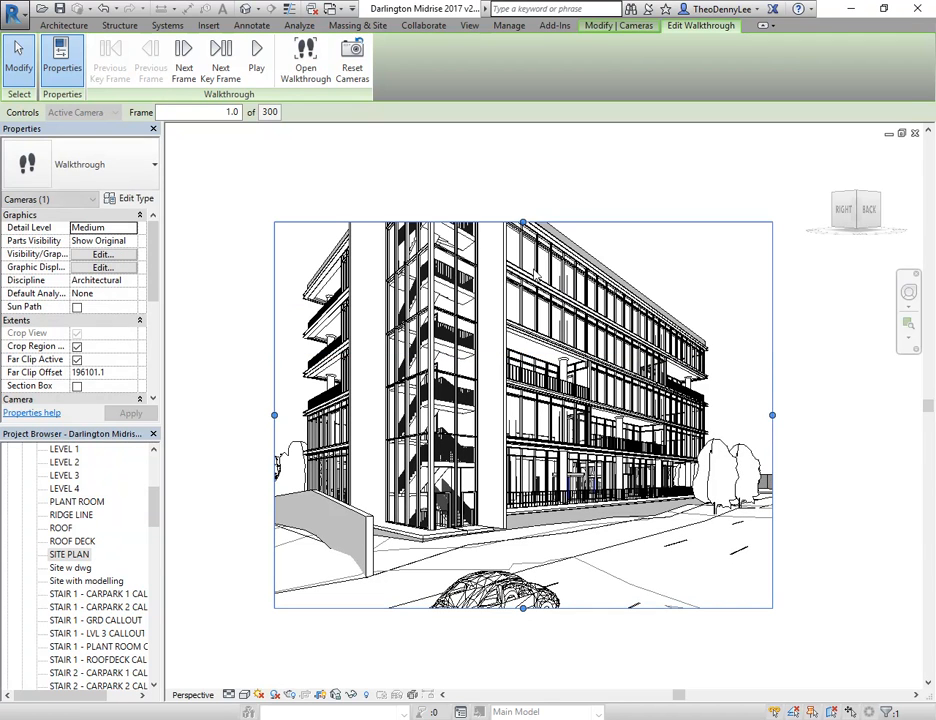
pyautogui.moveTo(523, 609); pyautogui.dragTo(523, 662)
pyautogui.moveTo(523, 222); pyautogui.dragTo(539, 140)
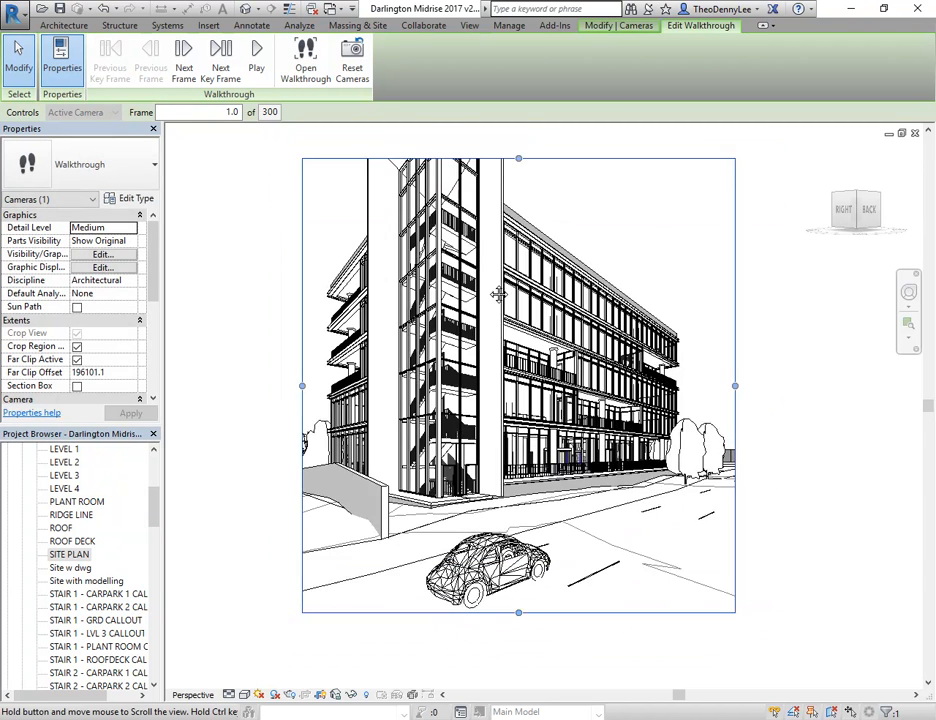
# Raise the crop region's upper edge above the stair tower's roof and widen both sides a little more
pyautogui.moveTo(513, 188); pyautogui.dragTo(520, 130)
pyautogui.moveTo(476, 219); pyautogui.dragTo(480, 158)
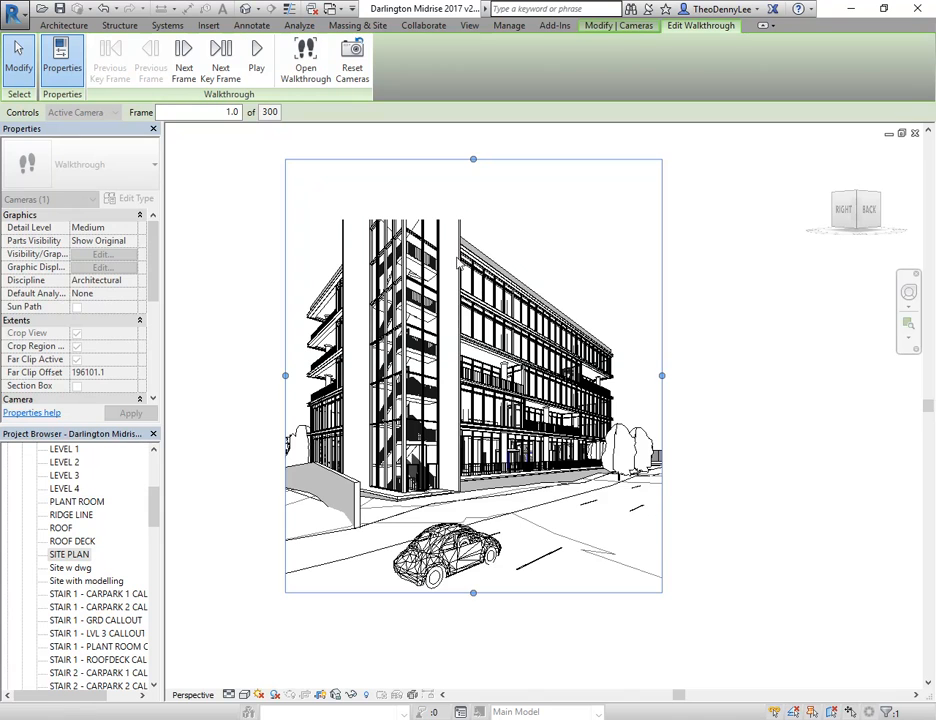
pyautogui.moveTo(500, 235); pyautogui.dragTo(494, 285, button='middle')
pyautogui.scroll(-1, 492, 284)
pyautogui.moveTo(468, 232); pyautogui.dragTo(465, 171)
pyautogui.moveTo(300, 387); pyautogui.dragTo(271, 386)
pyautogui.moveTo(631, 390); pyautogui.dragTo(658, 387)
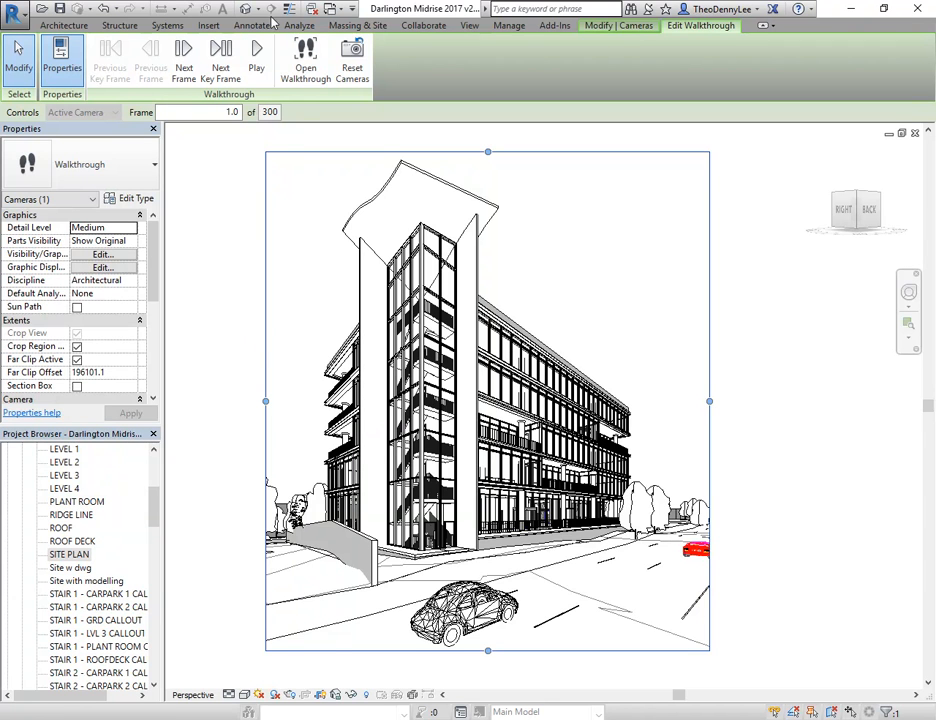
# Play the walkthrough with the enlarged crop region and save the project
pyautogui.click(256, 57)
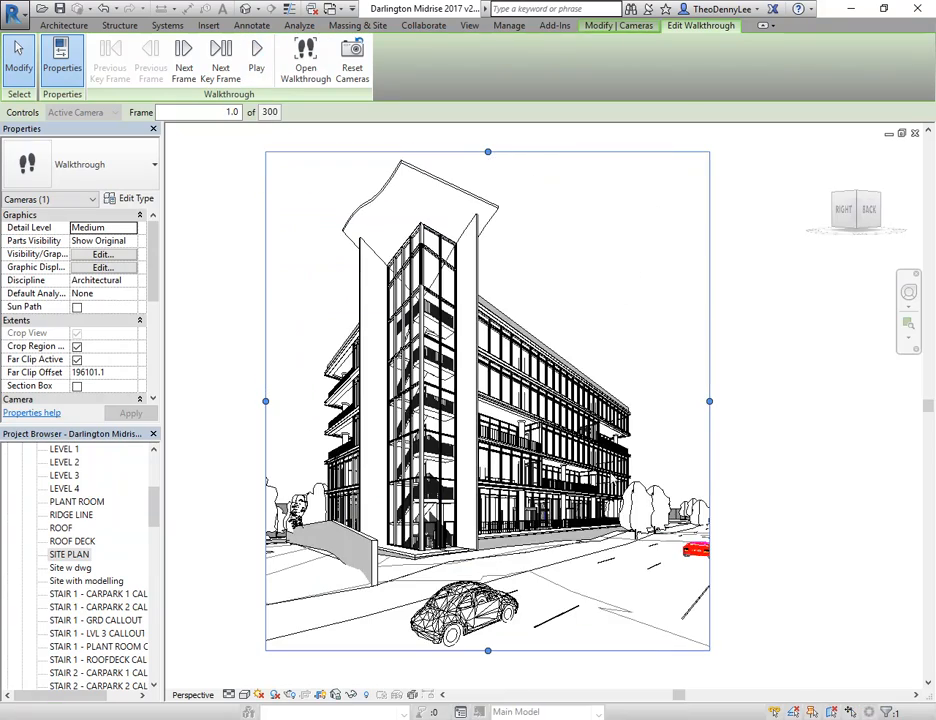
pyautogui.click(60, 8)
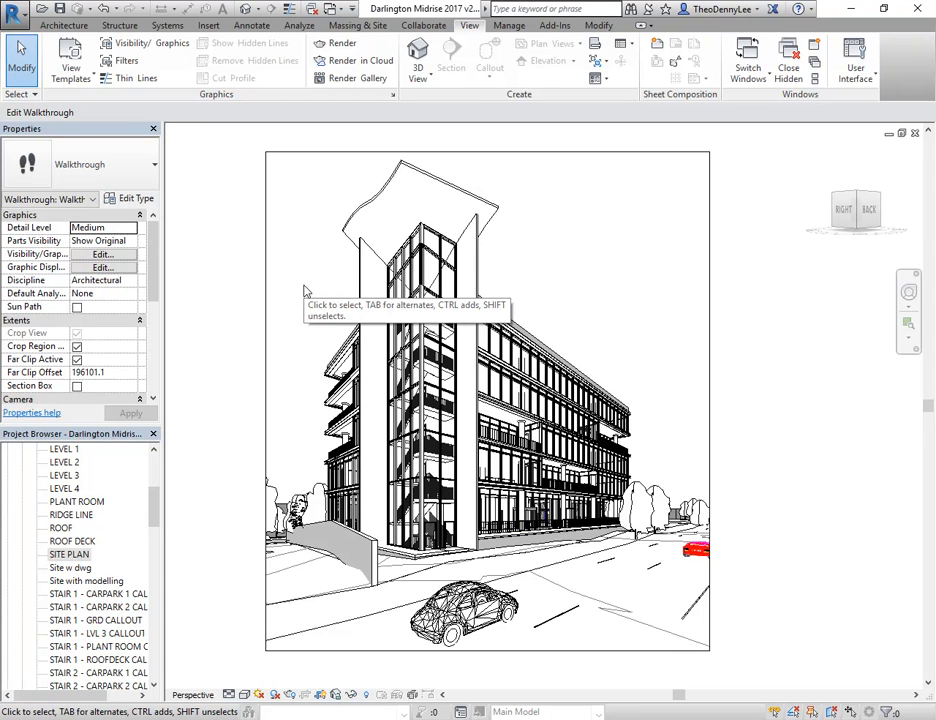
# Set the walkthrough's frame rate to 30 frames per second in its frame settings, keeping 300 total frames
pyautogui.click(271, 233)
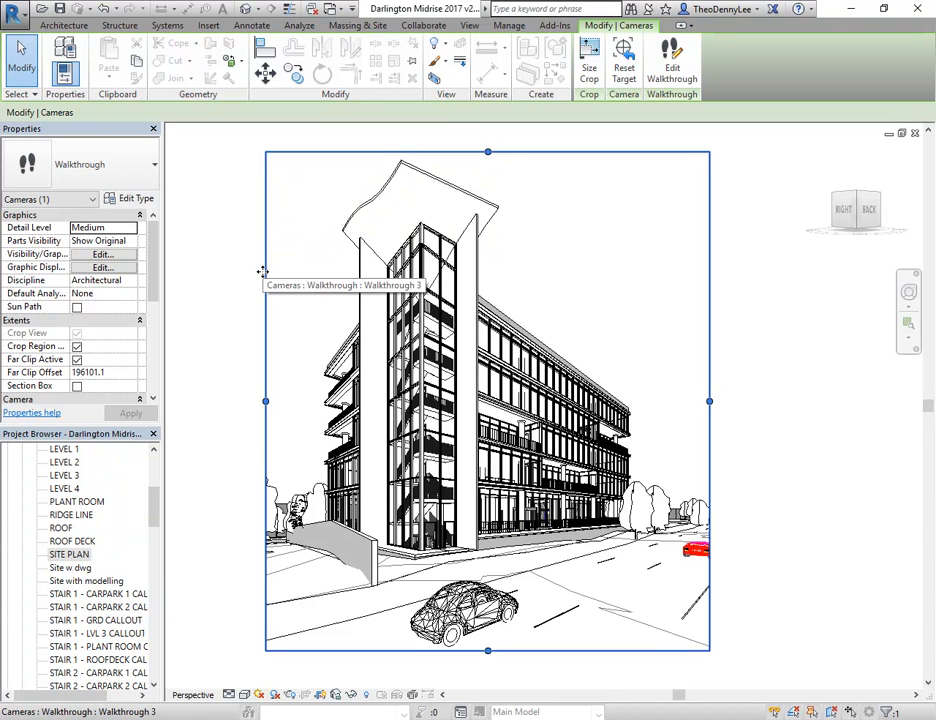
pyautogui.click(672, 62)
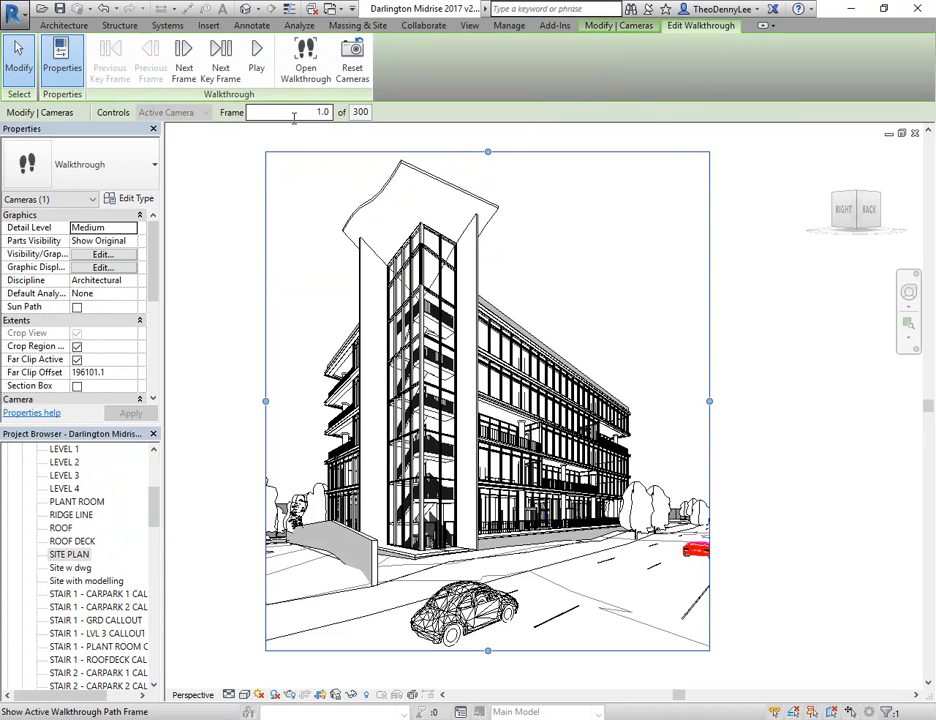
pyautogui.click(259, 114)
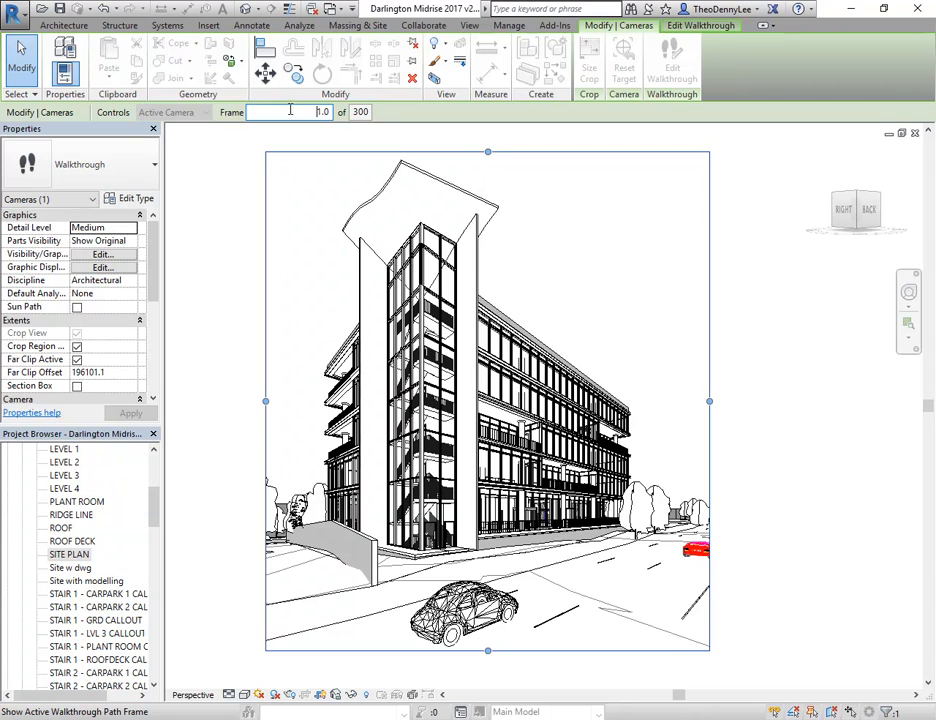
pyautogui.click(360, 112)
pyautogui.click(447, 252)
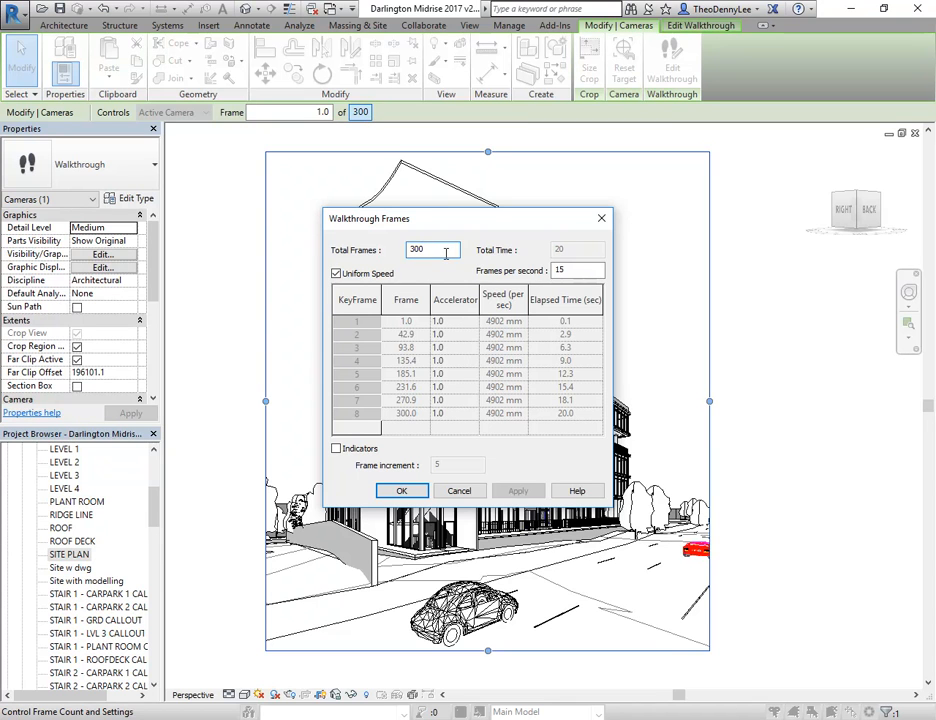
pyautogui.moveTo(569, 270); pyautogui.dragTo(537, 270)
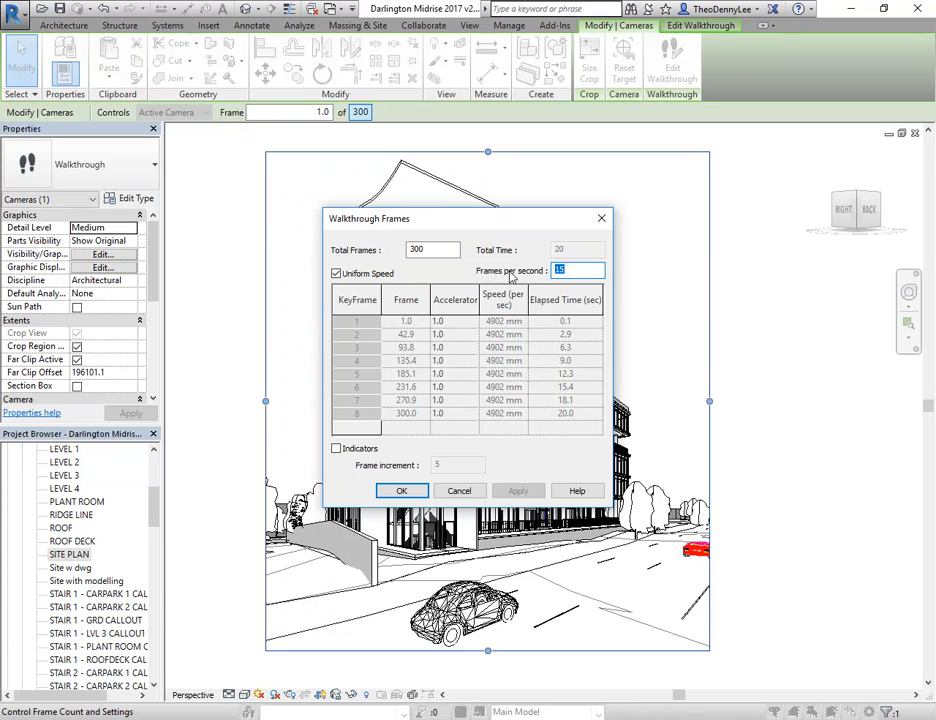
pyautogui.write('30')
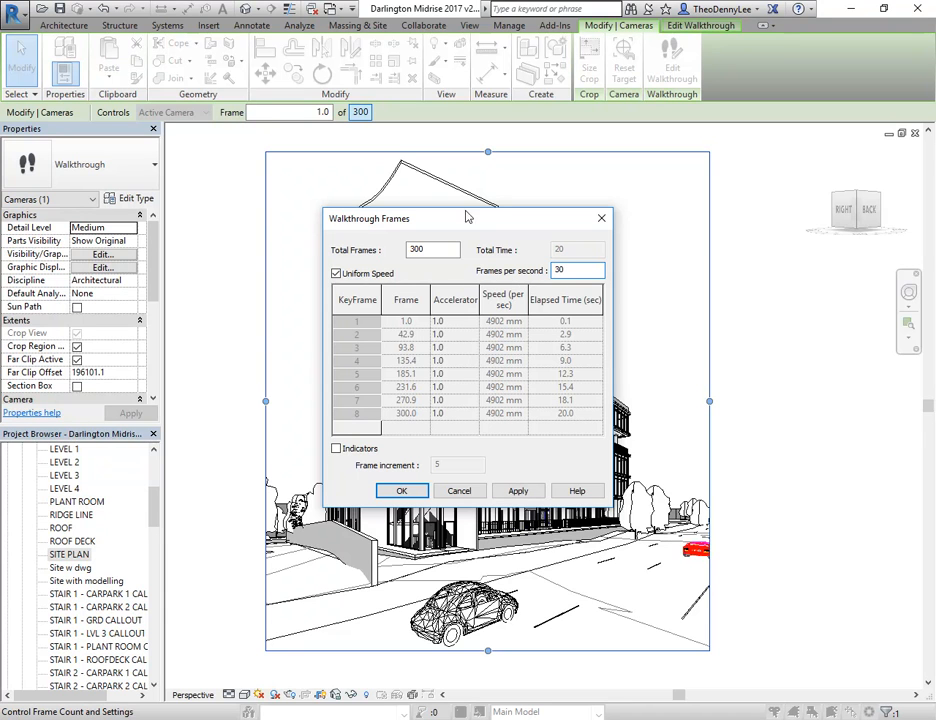
pyautogui.click(446, 253)
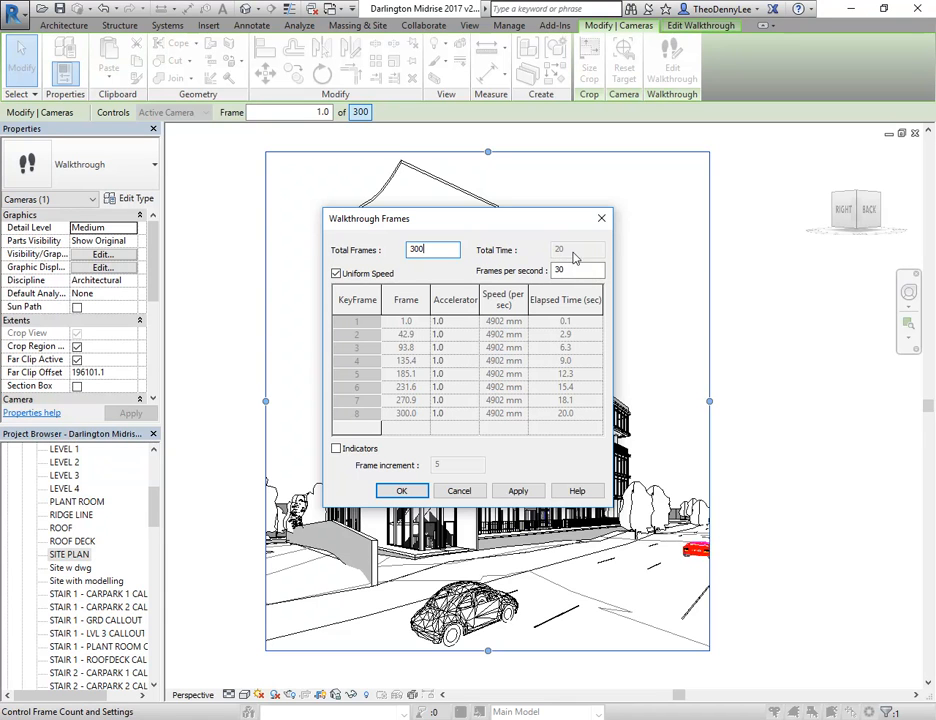
pyautogui.click(508, 494)
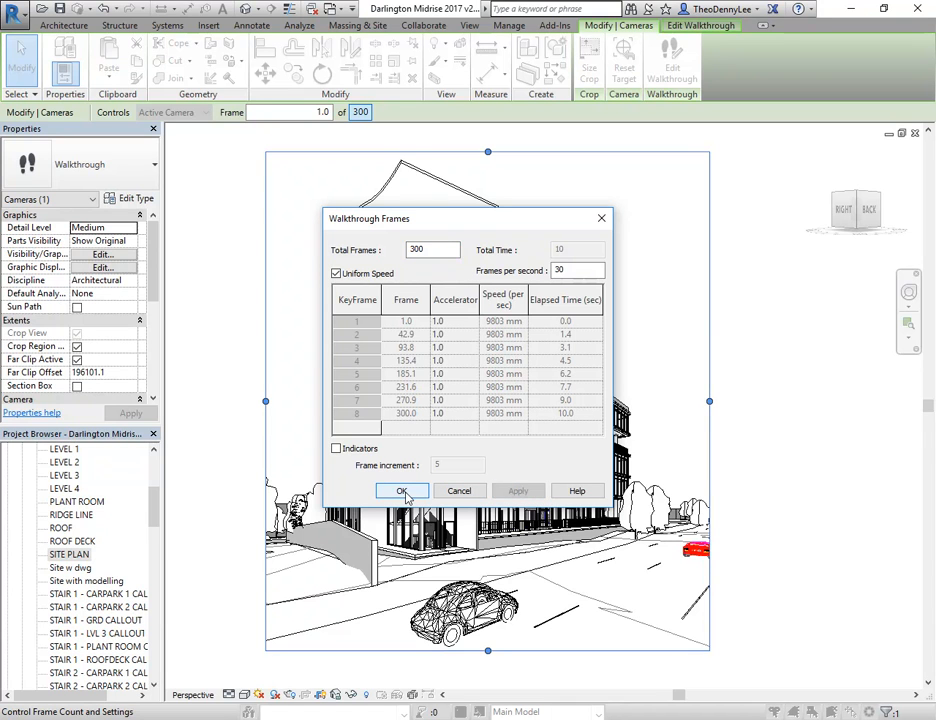
pyautogui.click(401, 491)
# Play the walkthrough from frame 1 to check its speed and stop the playback partway
pyautogui.click(688, 26)
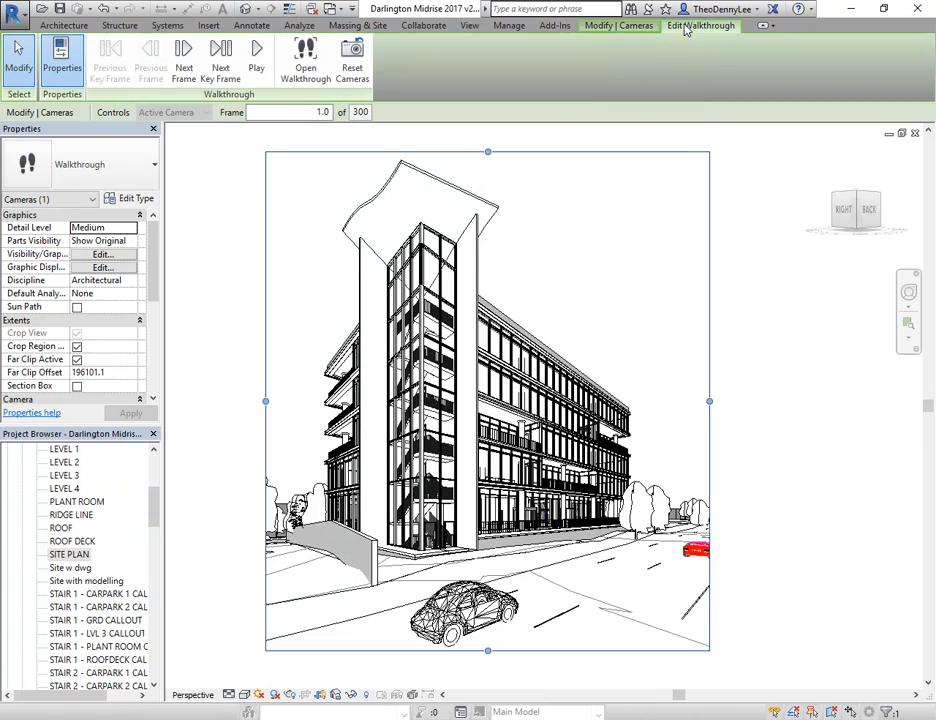
pyautogui.click(256, 58)
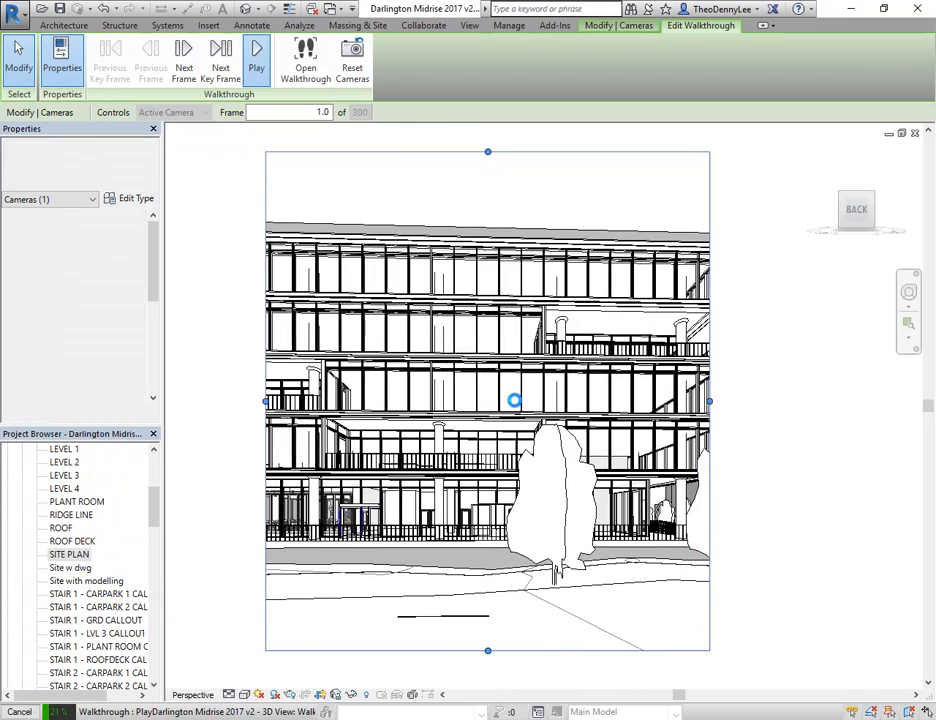
pyautogui.press('Escape')
pyautogui.click(503, 384)
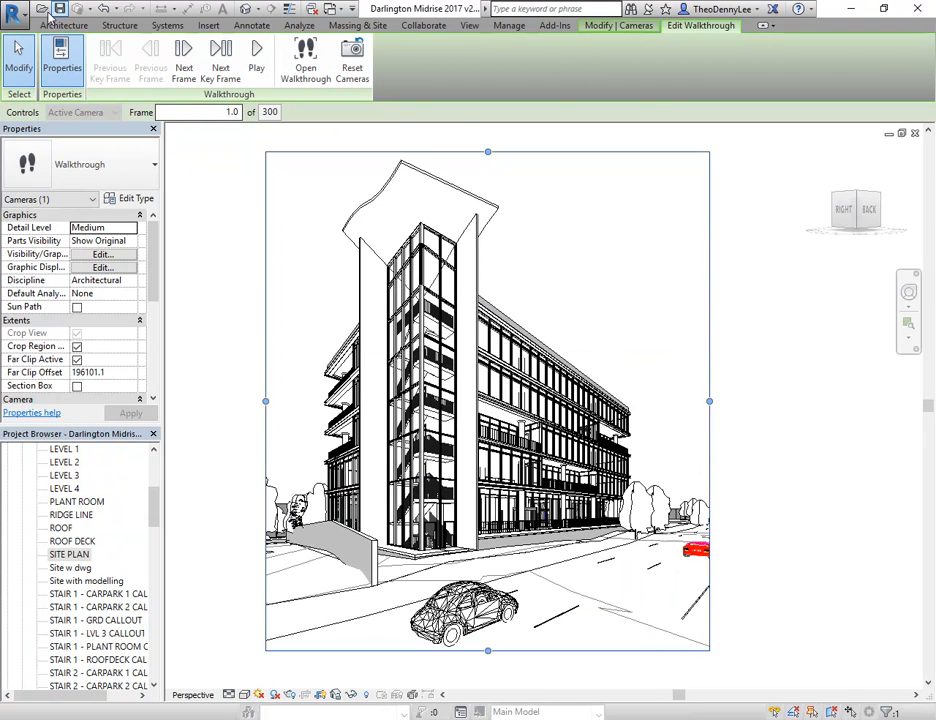
# Start exporting the walkthrough as an animation and review the visual styles offered for the output
pyautogui.click(17, 11)
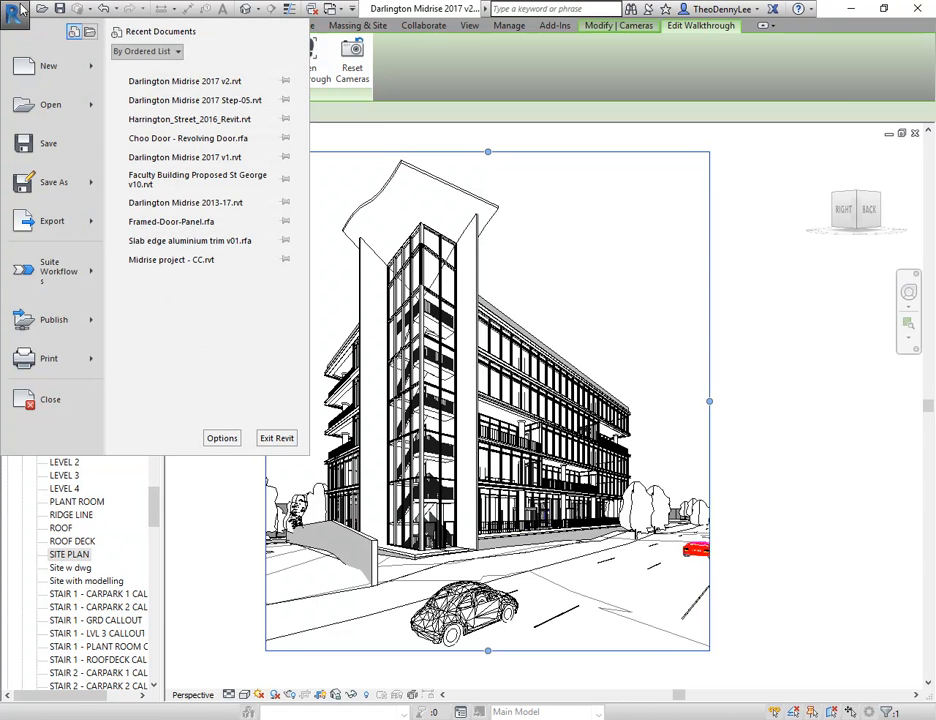
pyautogui.moveTo(55, 221)
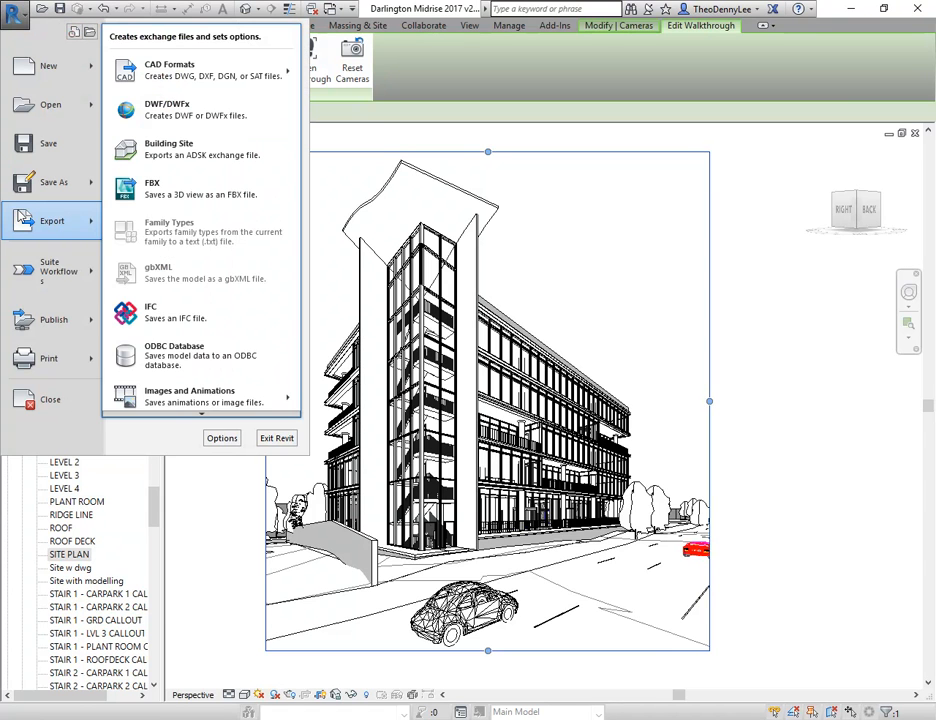
pyautogui.moveTo(178, 403)
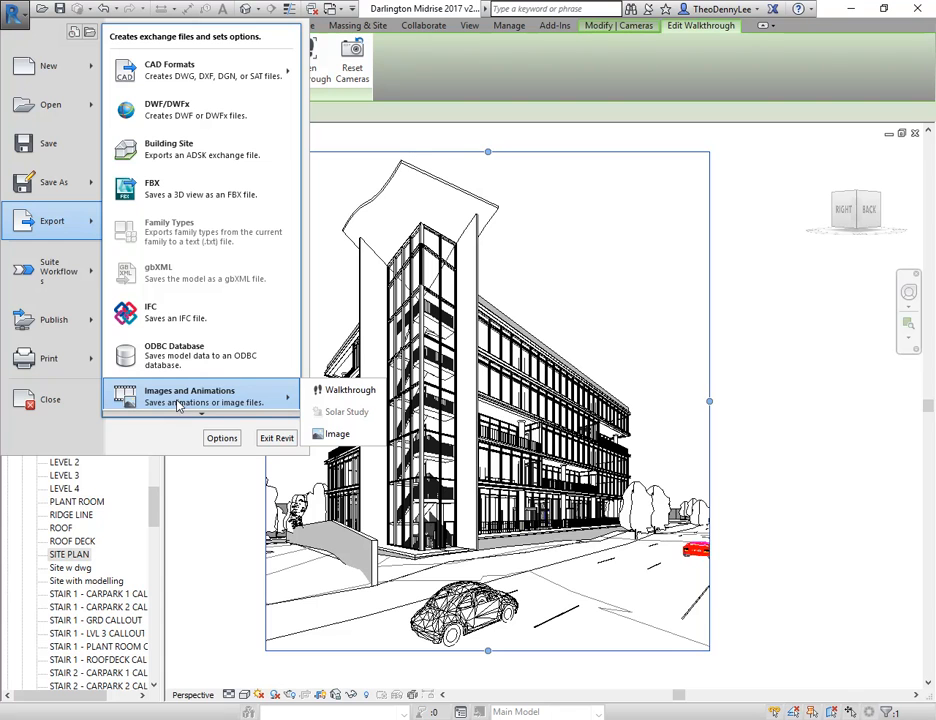
pyautogui.click(357, 390)
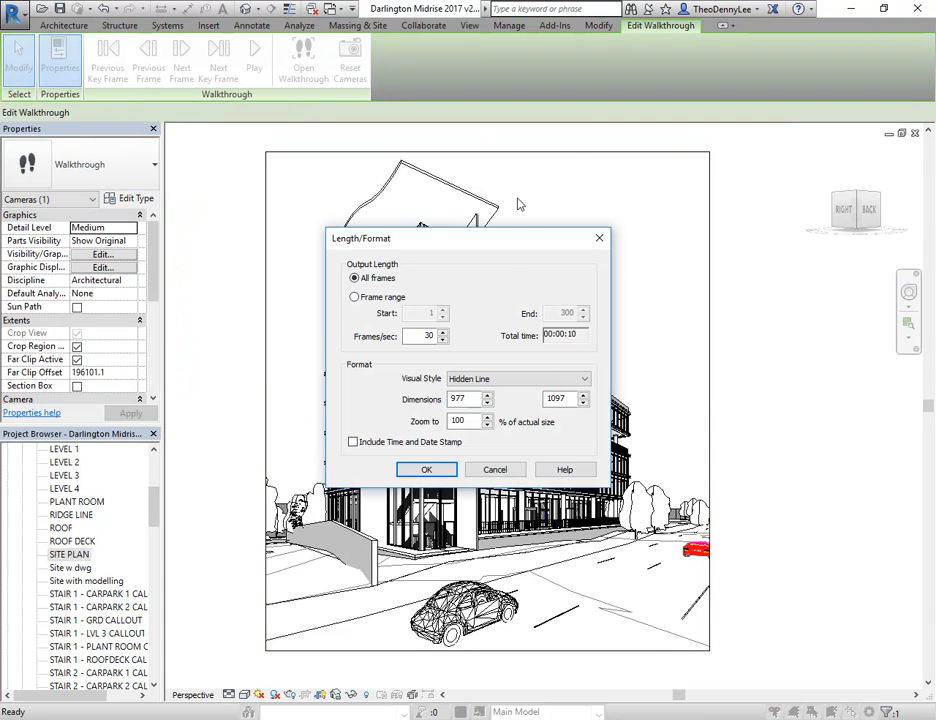
pyautogui.moveTo(516, 244); pyautogui.dragTo(513, 173)
pyautogui.click(494, 308)
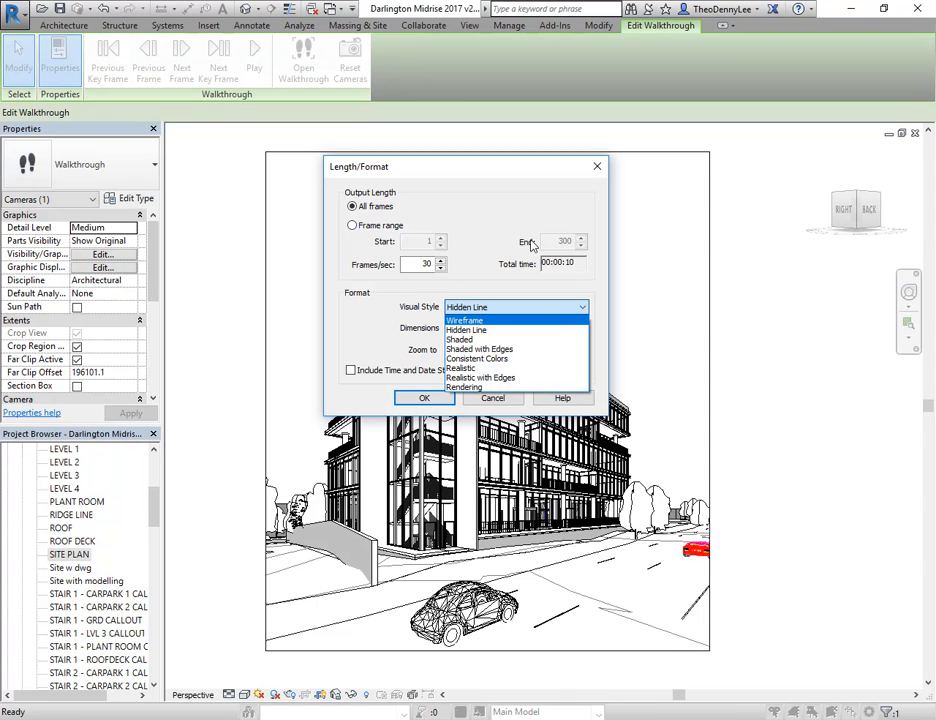
pyautogui.click(566, 238)
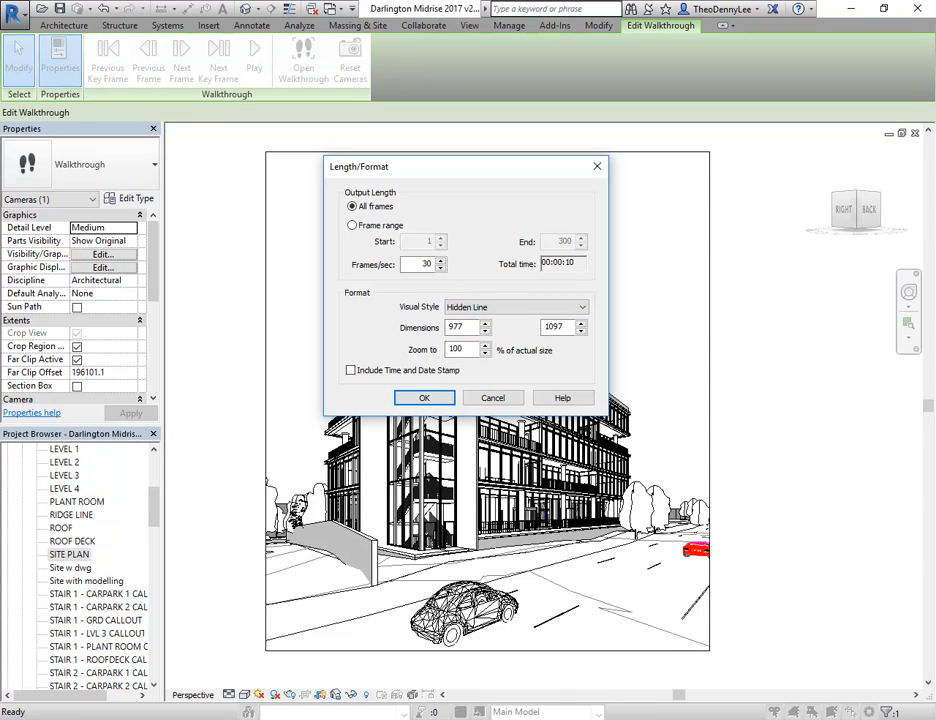
# Switch to Calculator and multiply the 300 frames by 10 for a render-time estimate
pyautogui.press('super')
pyautogui.press('super')
pyautogui.write('cal')
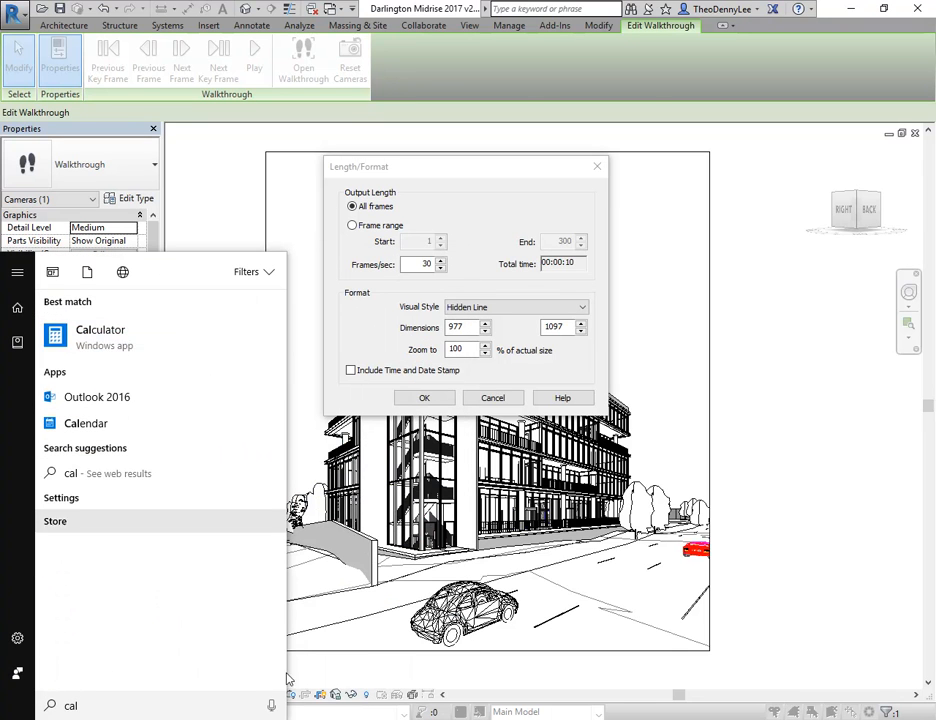
pyautogui.click(92, 336)
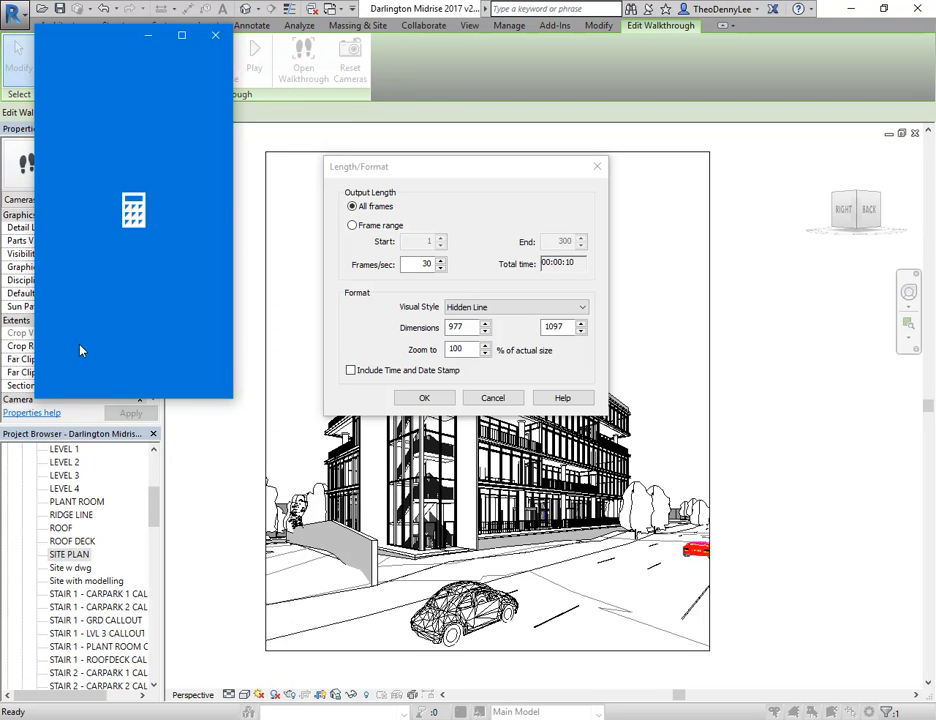
pyautogui.moveTo(90, 32); pyautogui.dragTo(570, 80)
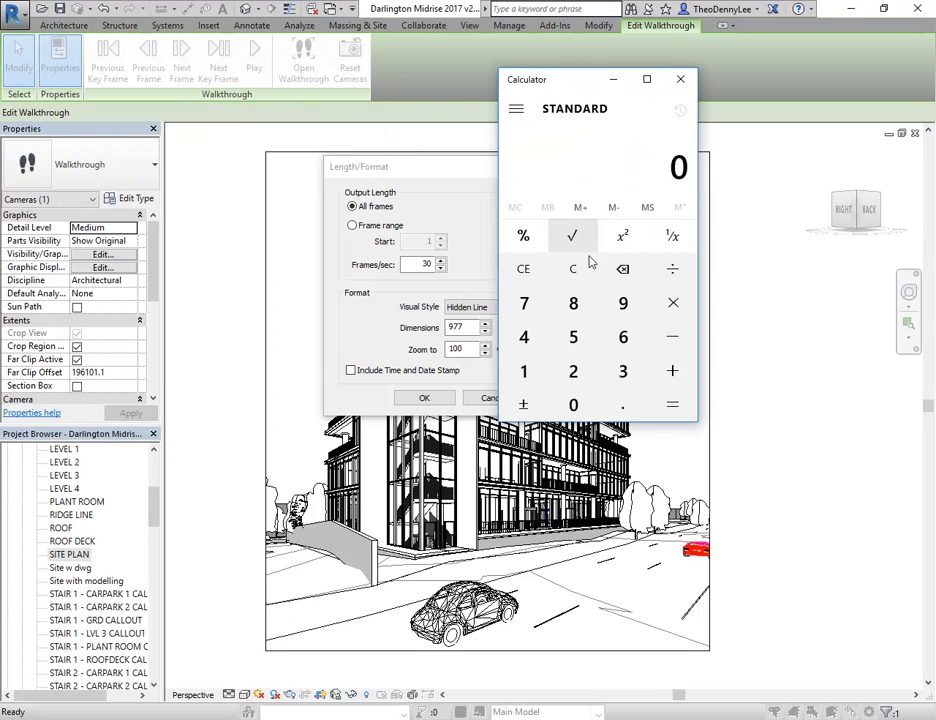
pyautogui.click(623, 371)
pyautogui.click(580, 402)
pyautogui.click(580, 402)
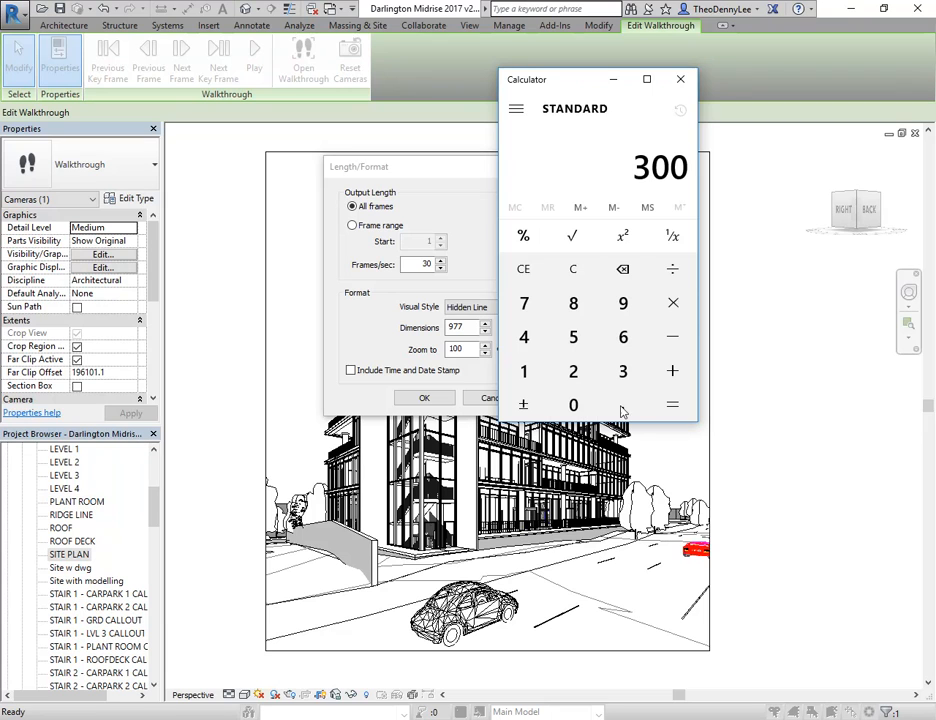
pyautogui.click(672, 302)
pyautogui.click(523, 371)
pyautogui.click(571, 410)
pyautogui.click(665, 410)
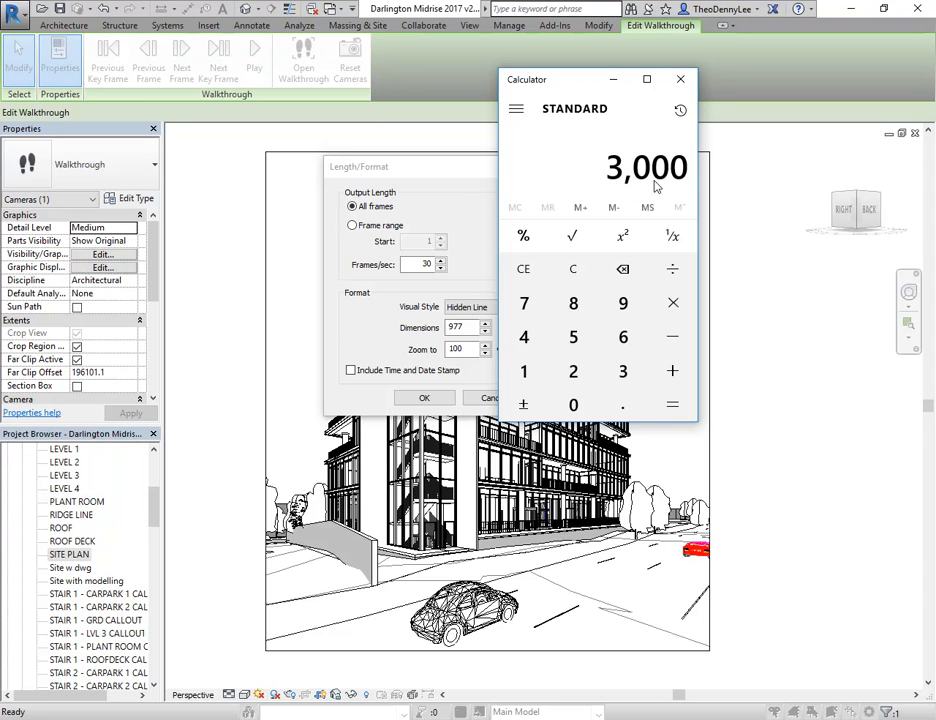
# Divide the estimate by 60 and the result by 24, and close Calculator
pyautogui.click(673, 270)
pyautogui.click(623, 337)
pyautogui.click(573, 404)
pyautogui.click(677, 406)
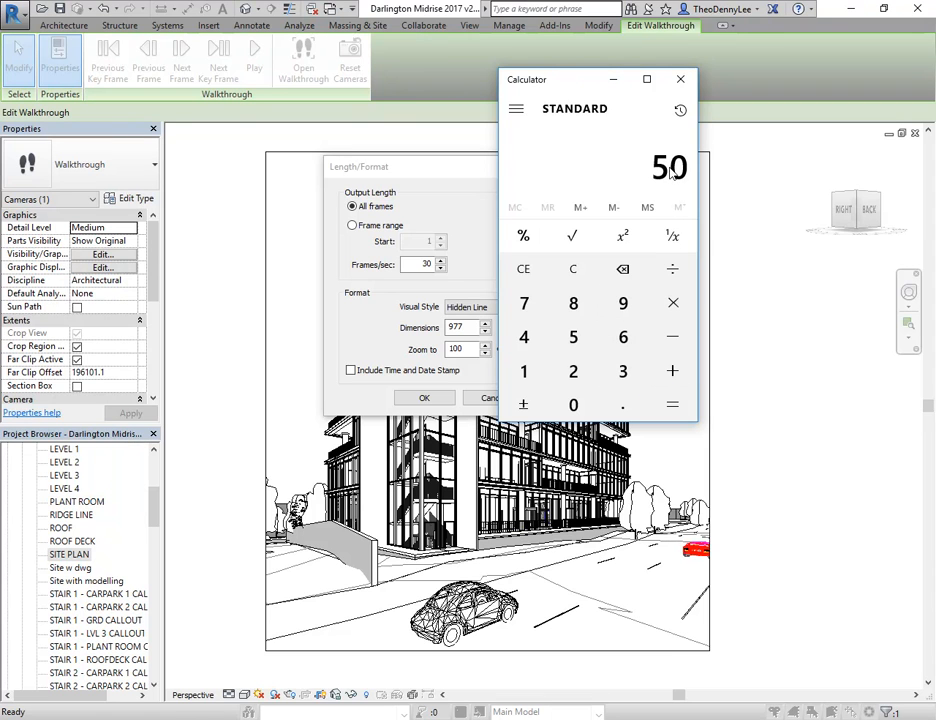
pyautogui.click(672, 270)
pyautogui.click(573, 371)
pyautogui.click(523, 337)
pyautogui.click(675, 406)
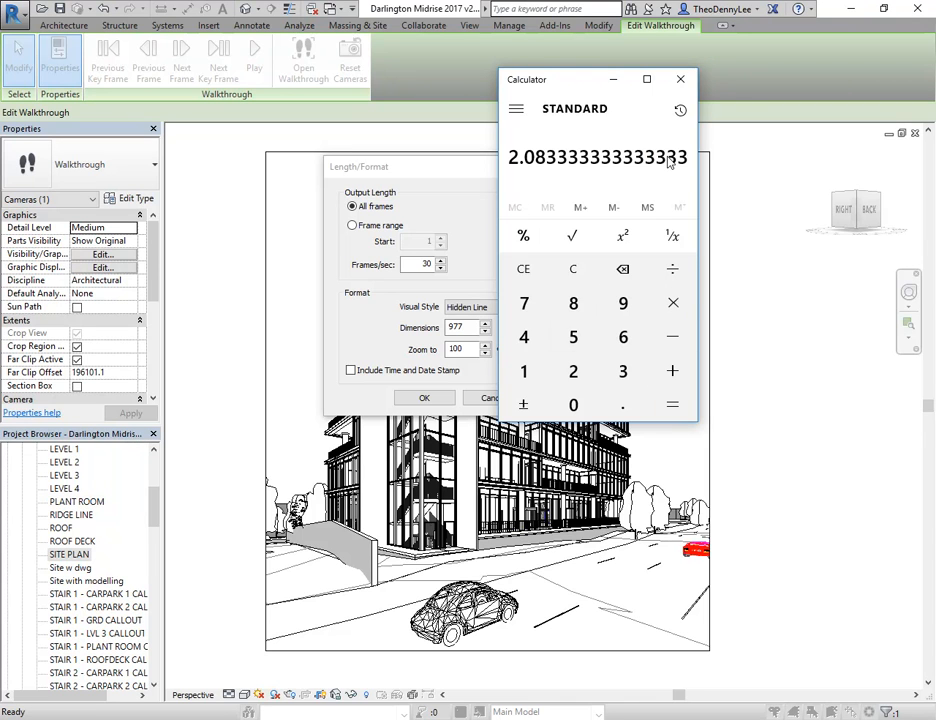
pyautogui.click(681, 82)
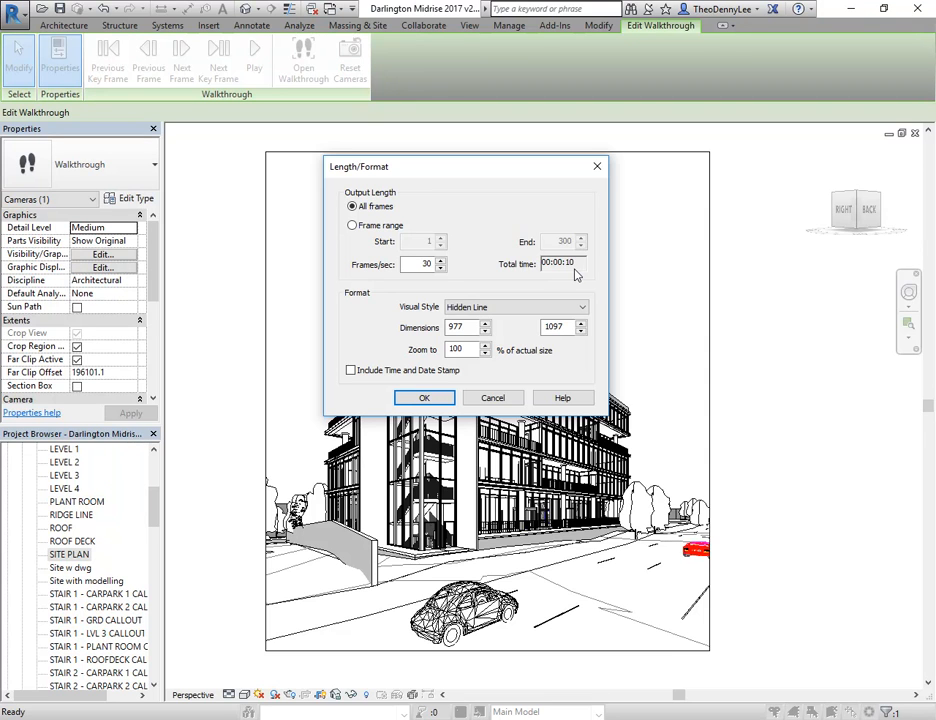
# Set the export's visual style to Realistic with Edges and accept the length and format settings for all frames
pyautogui.click(511, 310)
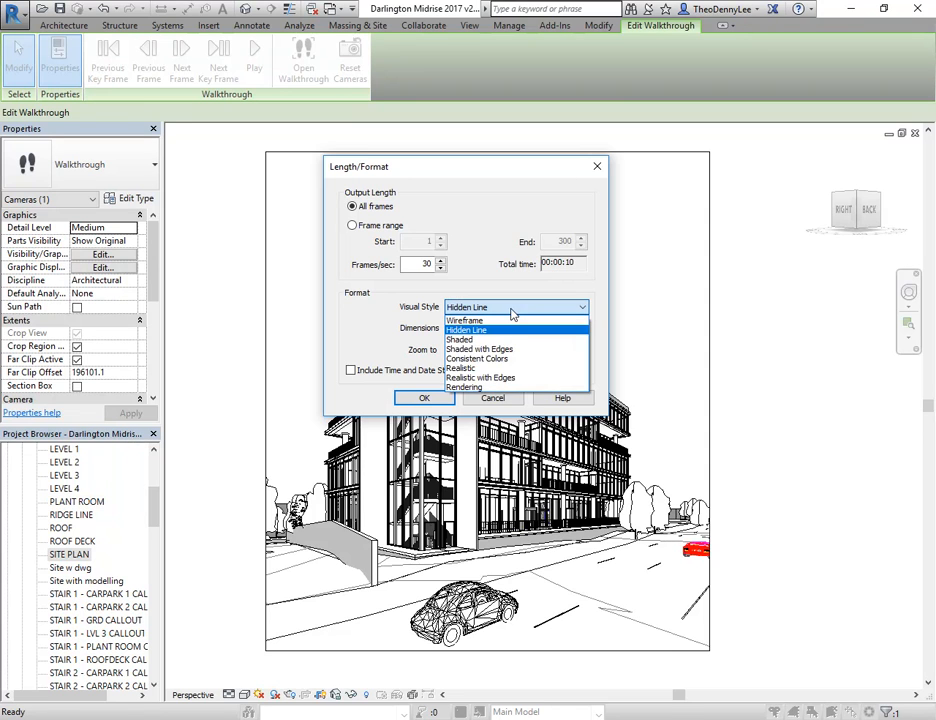
pyautogui.click(471, 379)
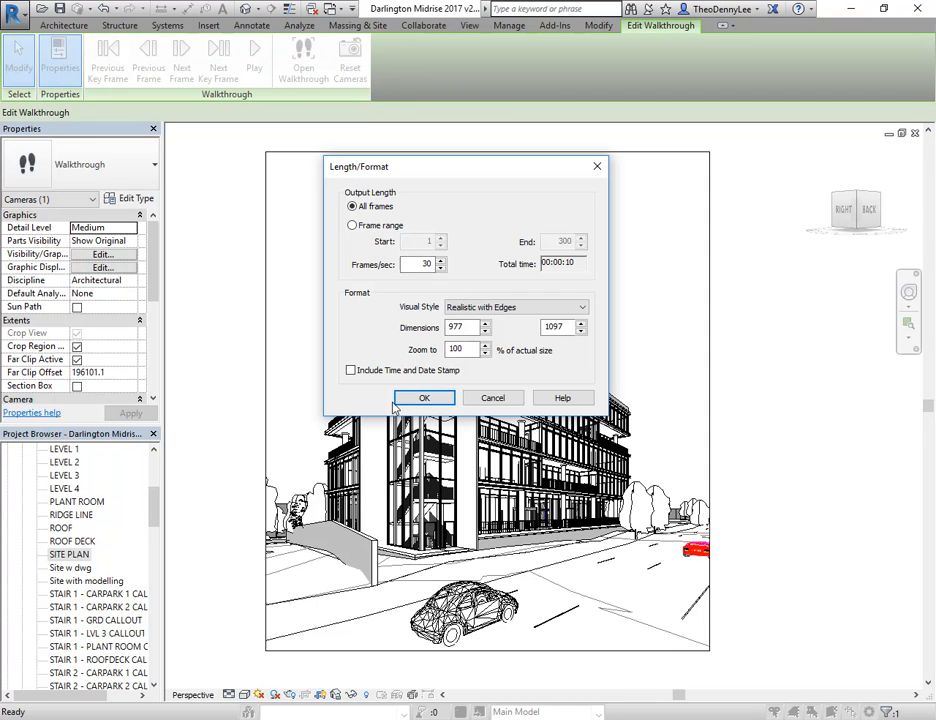
pyautogui.click(424, 399)
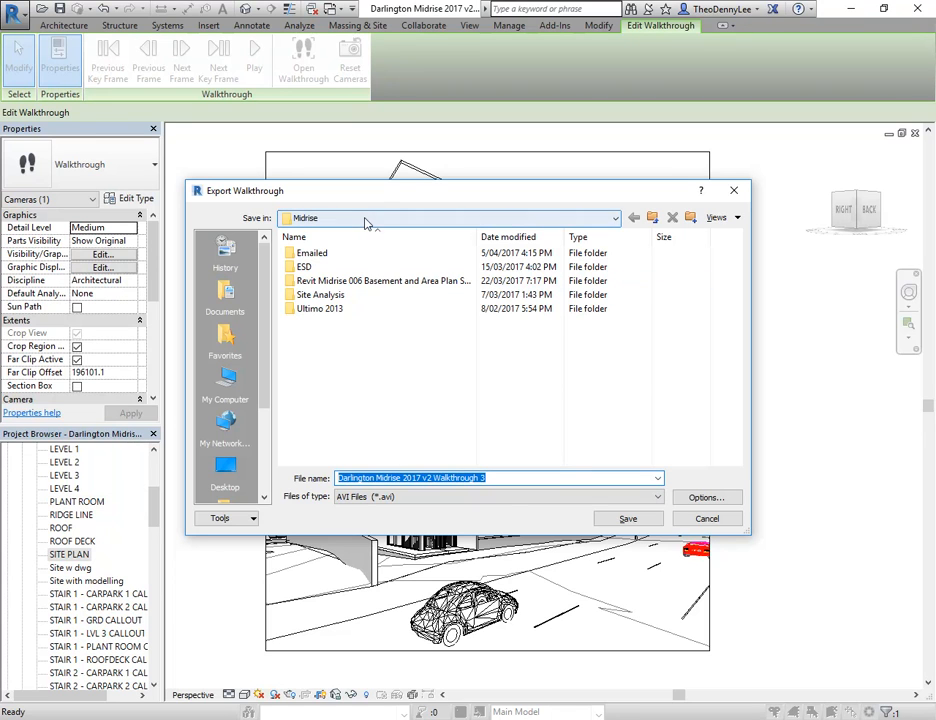
# Save the exported walkthrough as the AVI file "Darlington Midrise 2017 v2 Walkthrough 3" in the Midrise folder
pyautogui.click(352, 499)
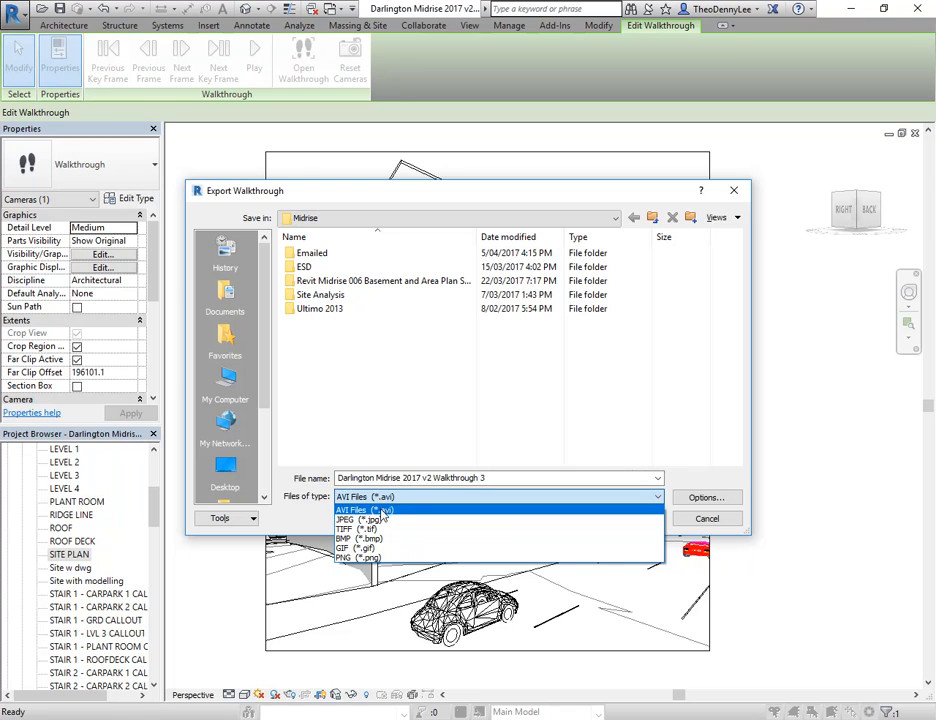
pyautogui.click(395, 510)
pyautogui.click(636, 519)
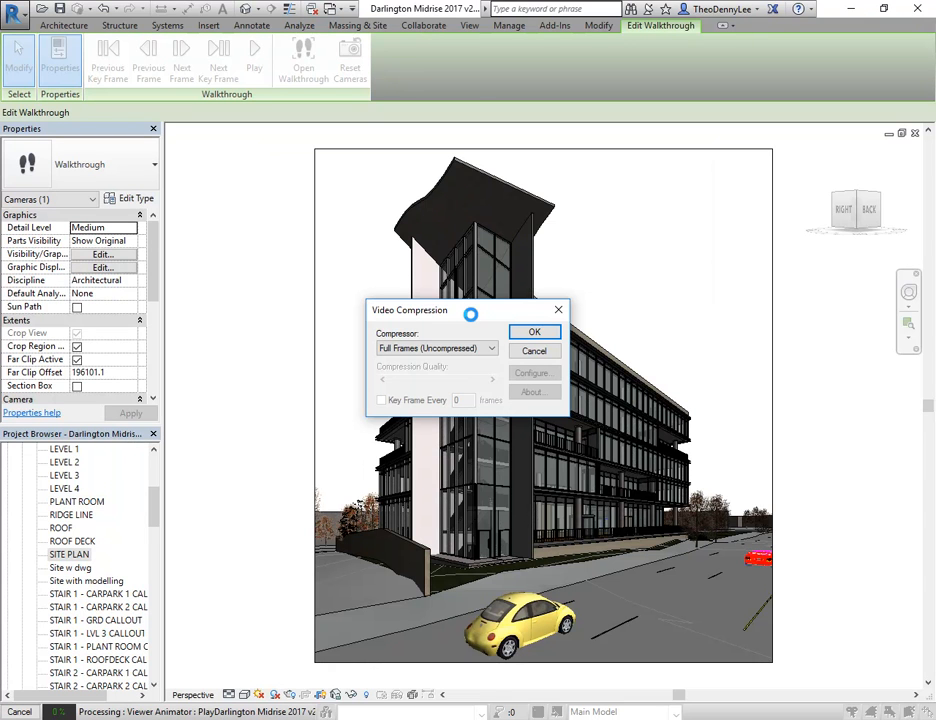
# Choose Microsoft Video 1 as the video compressor and start processing the walkthrough's frames
pyautogui.click(463, 350)
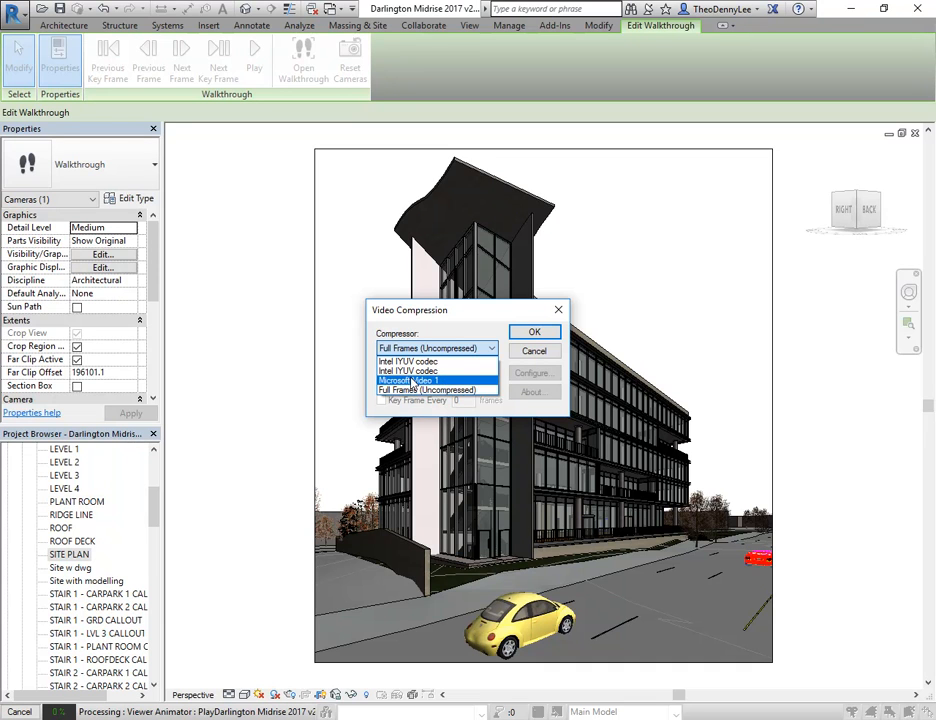
pyautogui.click(410, 381)
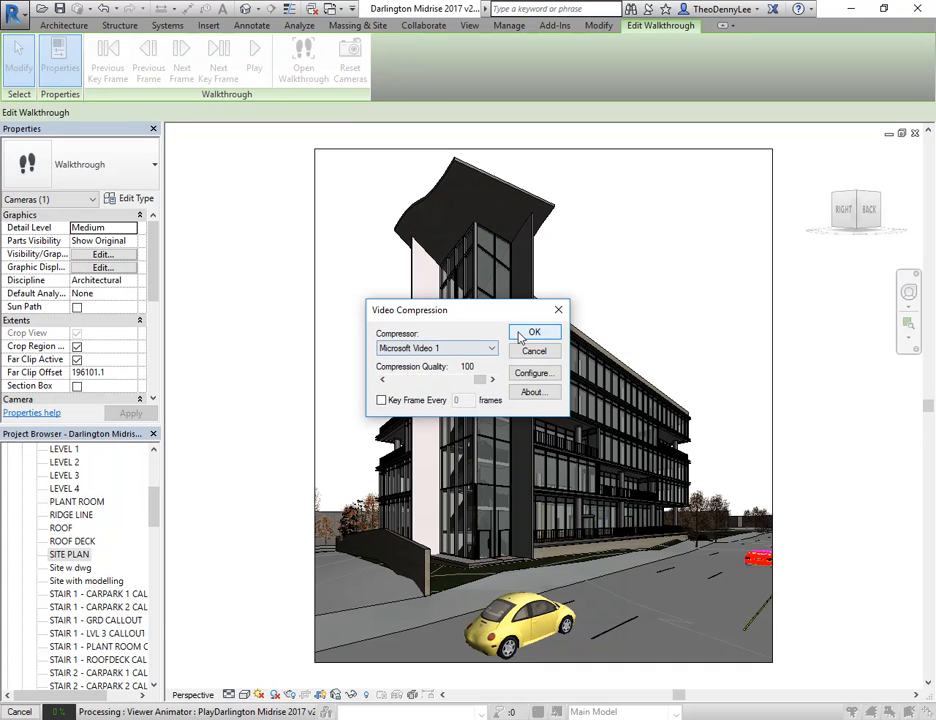
pyautogui.click(455, 349)
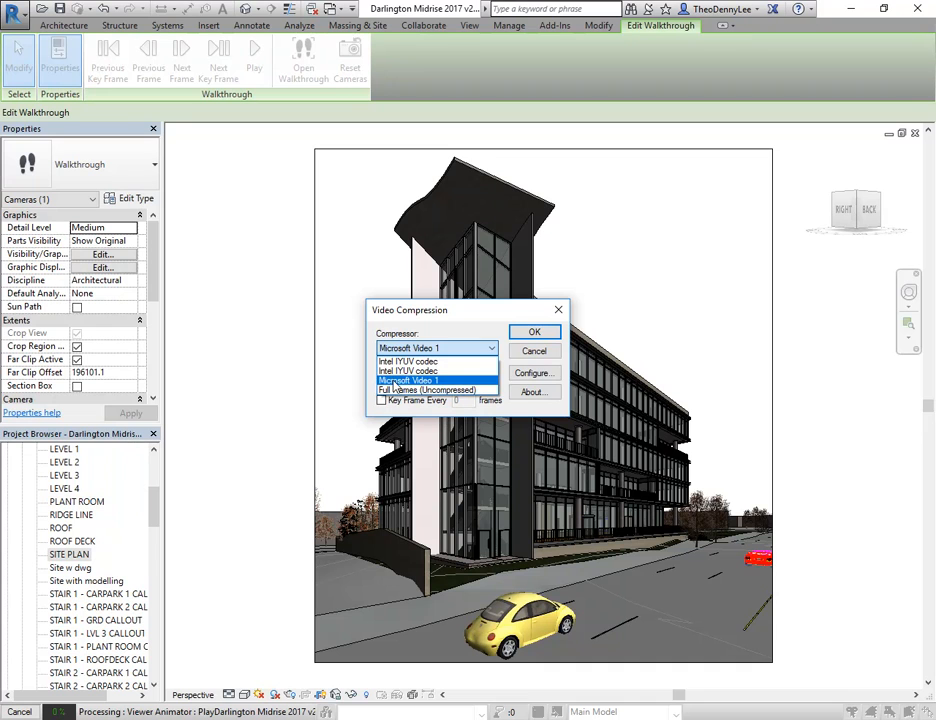
pyautogui.click(396, 383)
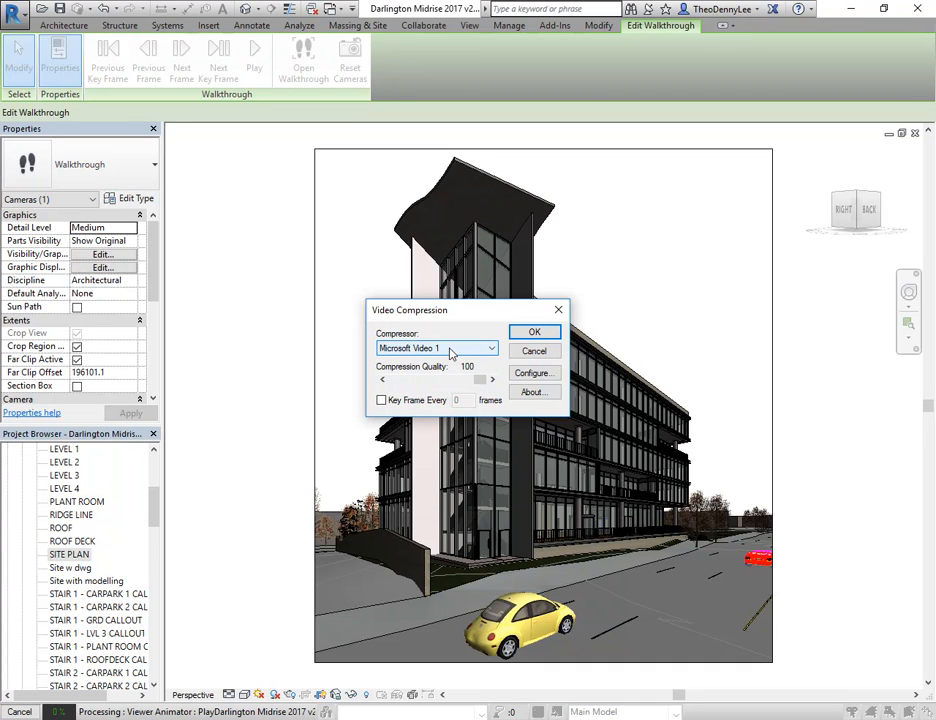
pyautogui.click(535, 332)
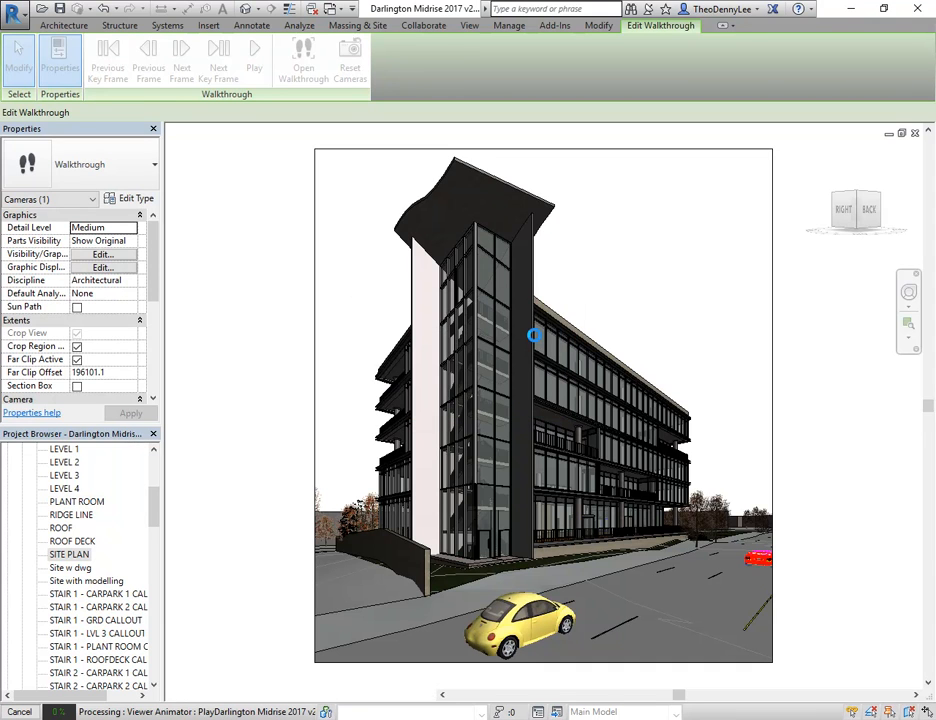
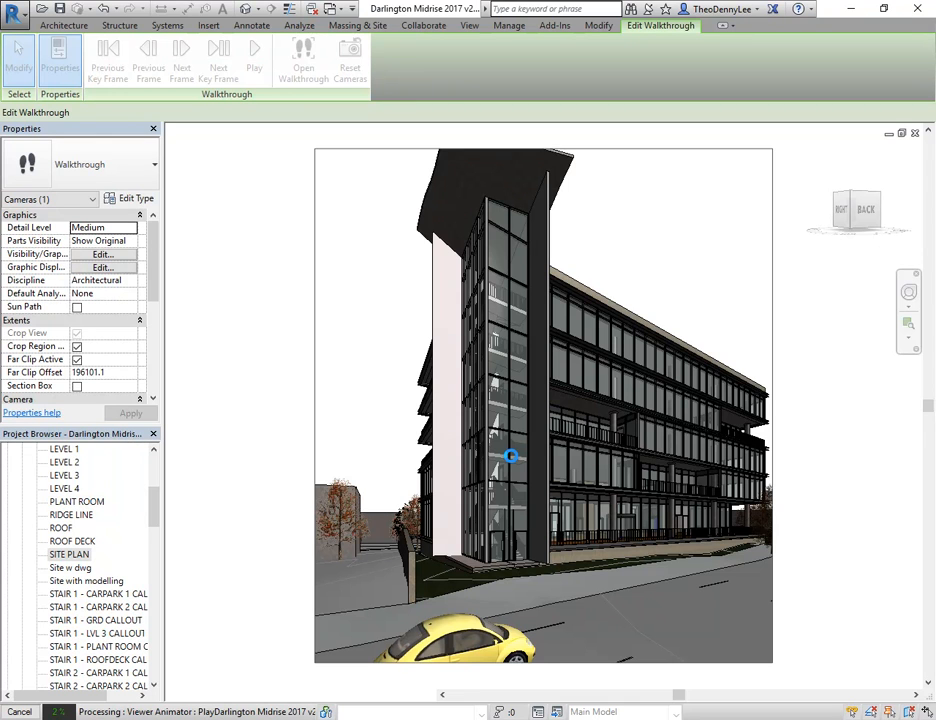
# Switch to File Explorer and look through the Demo folder on the U: home drive
pyautogui.moveTo(214, 719)
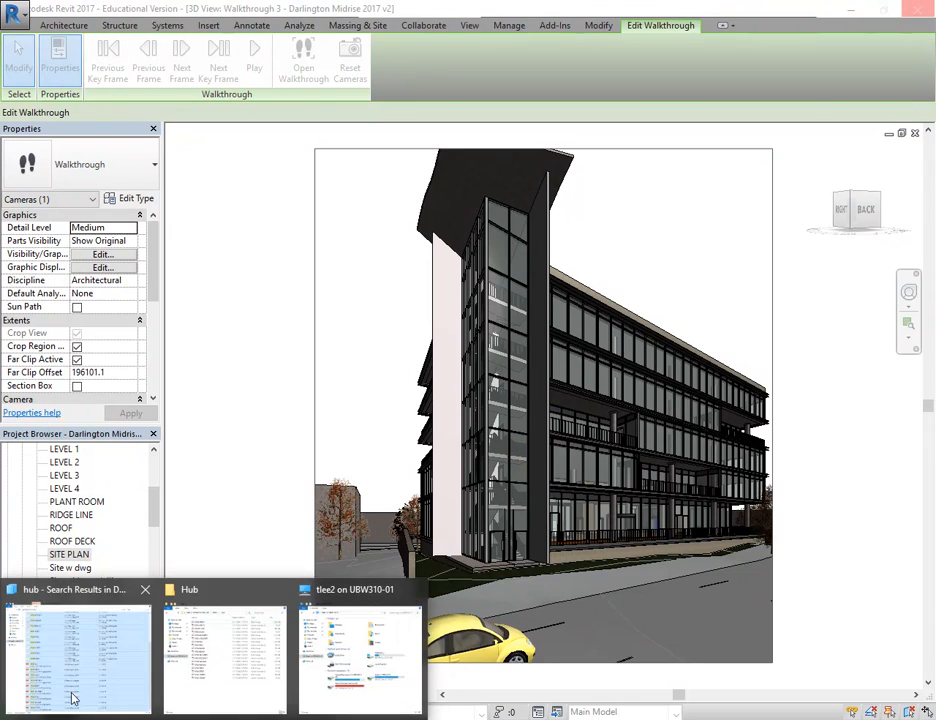
pyautogui.moveTo(242, 673)
pyautogui.click(360, 655)
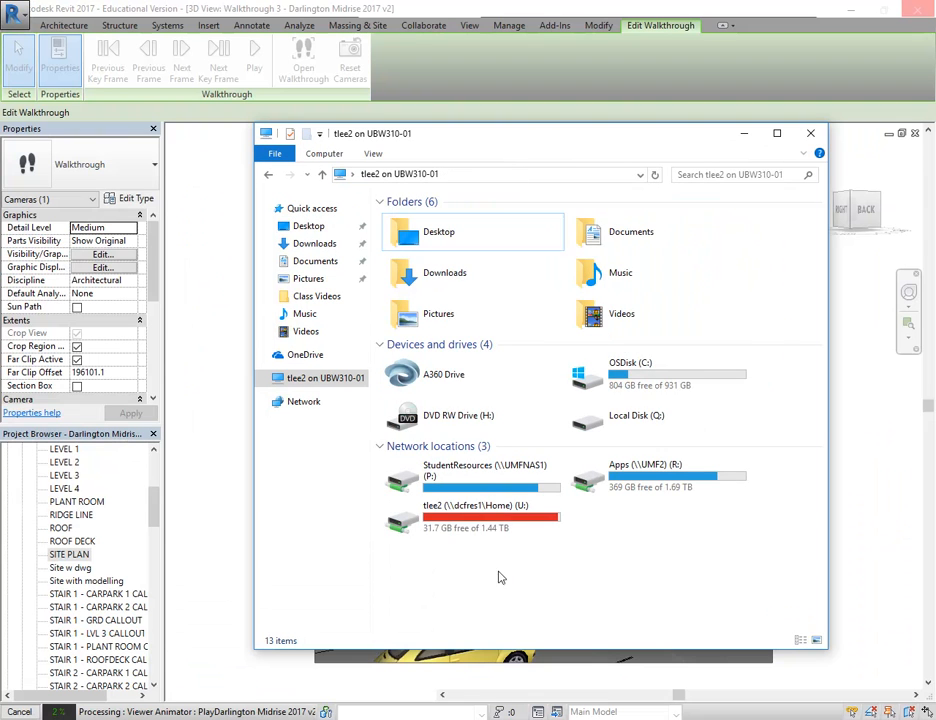
pyautogui.doubleClick(497, 528)
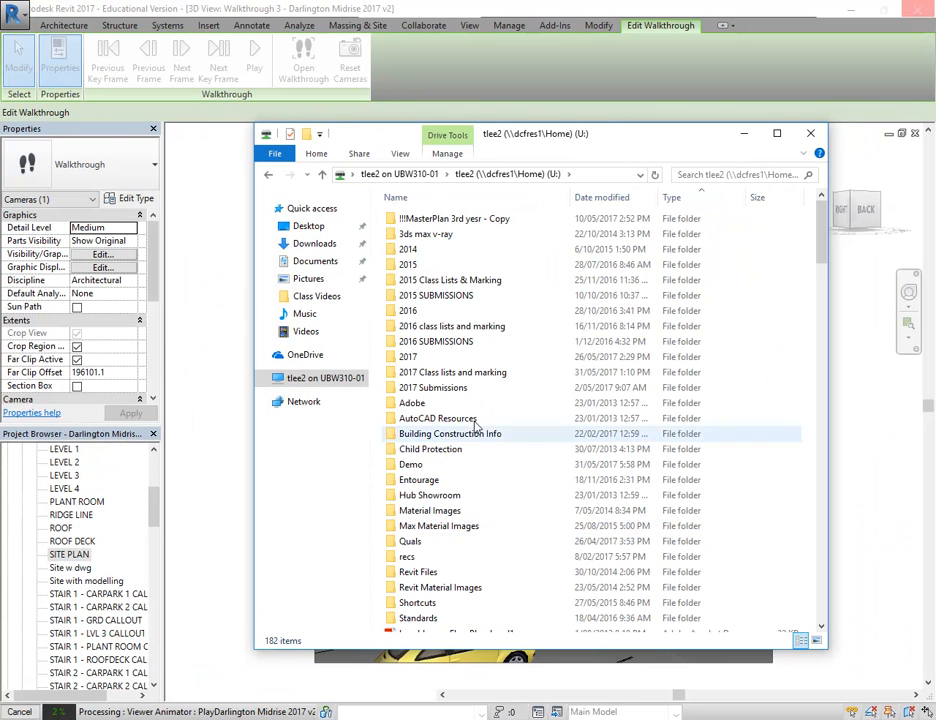
pyautogui.doubleClick(412, 464)
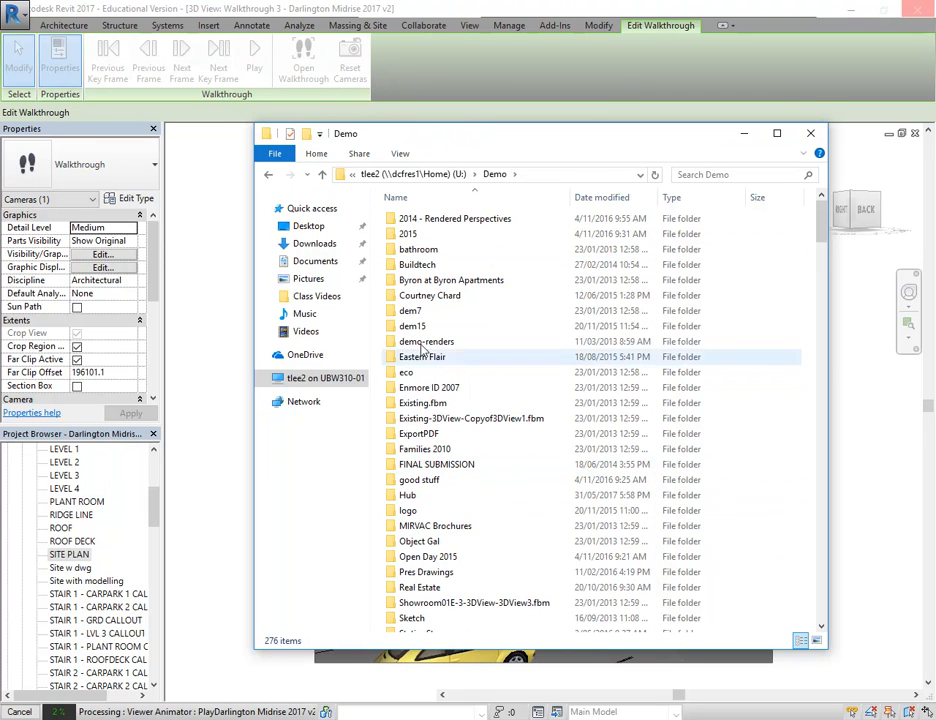
# Search the whole U: home drive for the student's first name, then return to the drive's folder list
pyautogui.click(412, 174)
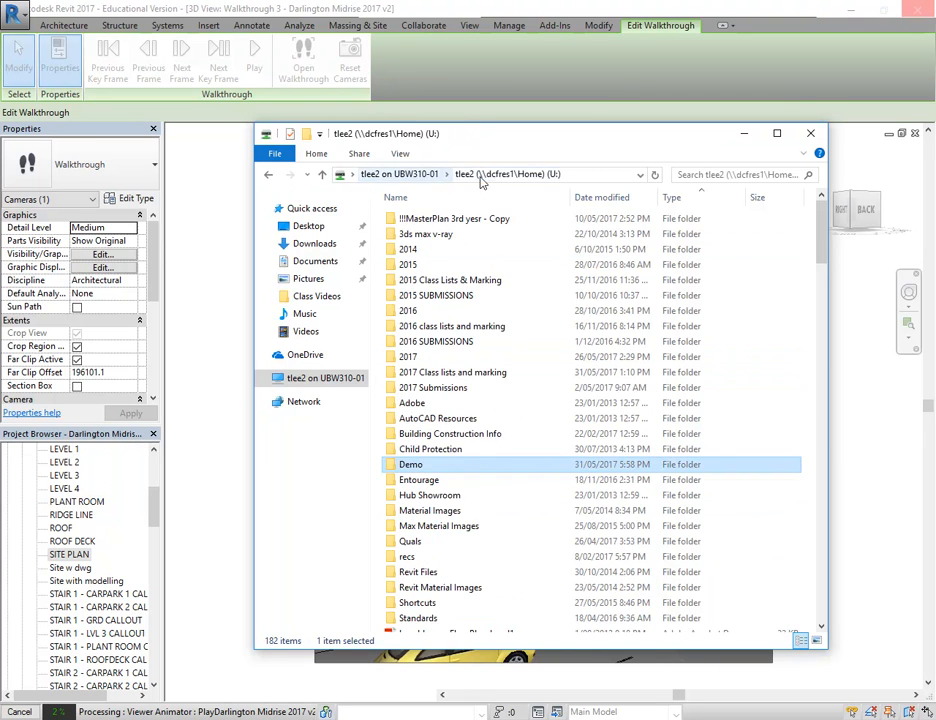
pyautogui.click(717, 175)
pyautogui.write('jason')
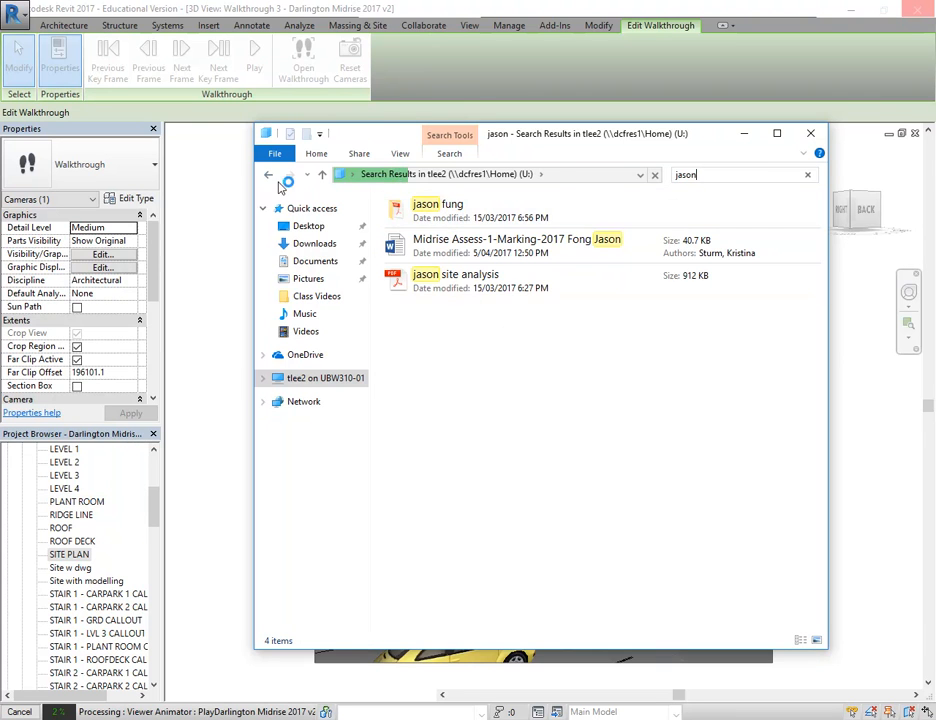
pyautogui.click(270, 178)
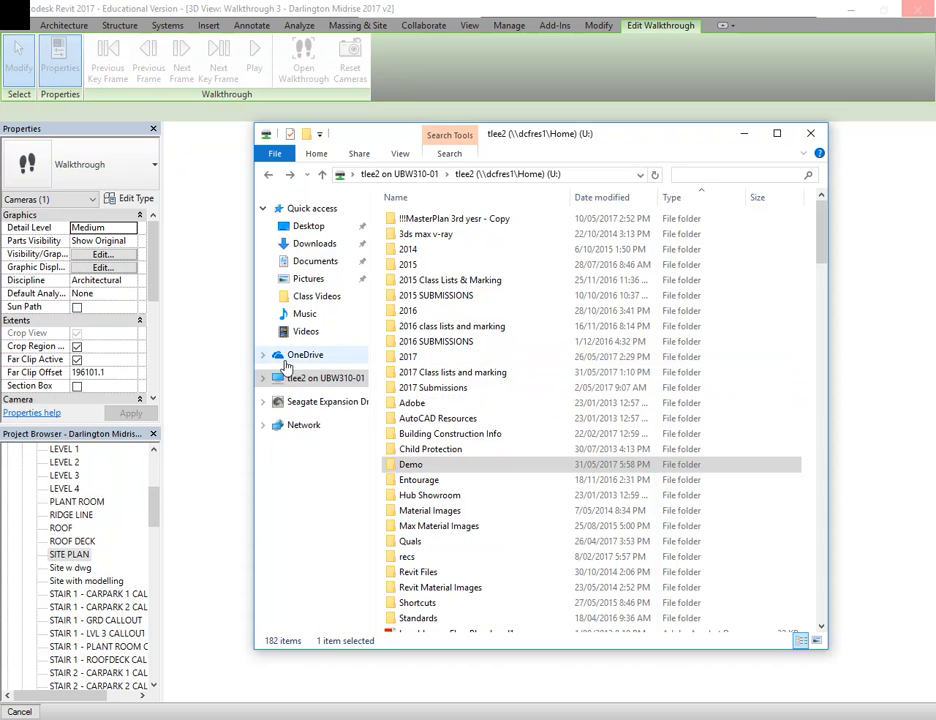
# Open the IDDE Assessment 3 Submissions folder inside 2016 on the Seagate Expansion Drive (I:)
pyautogui.click(261, 384)
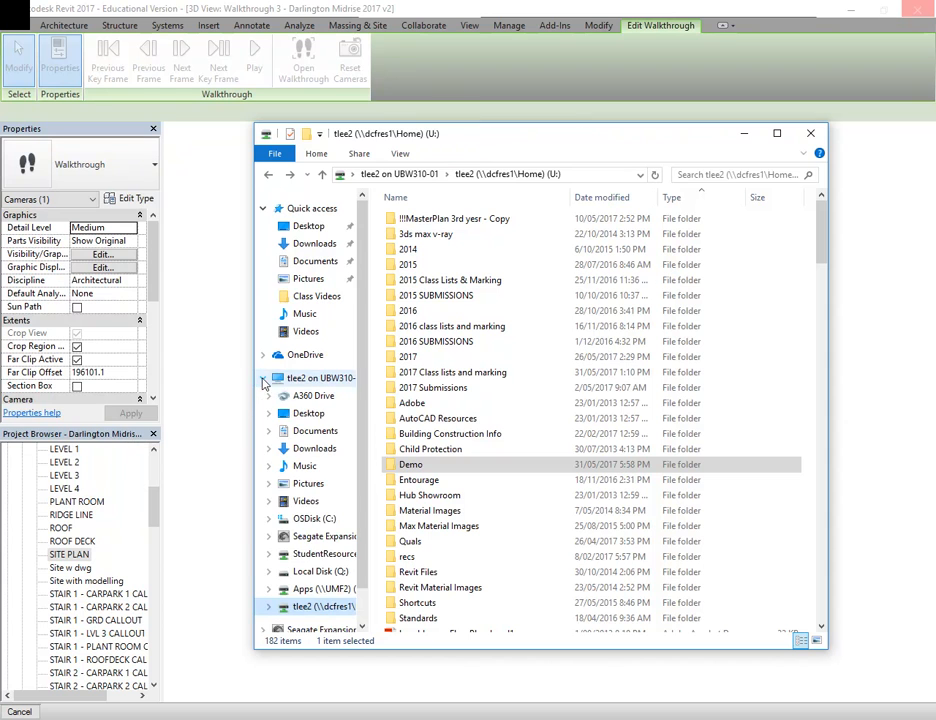
pyautogui.click(313, 537)
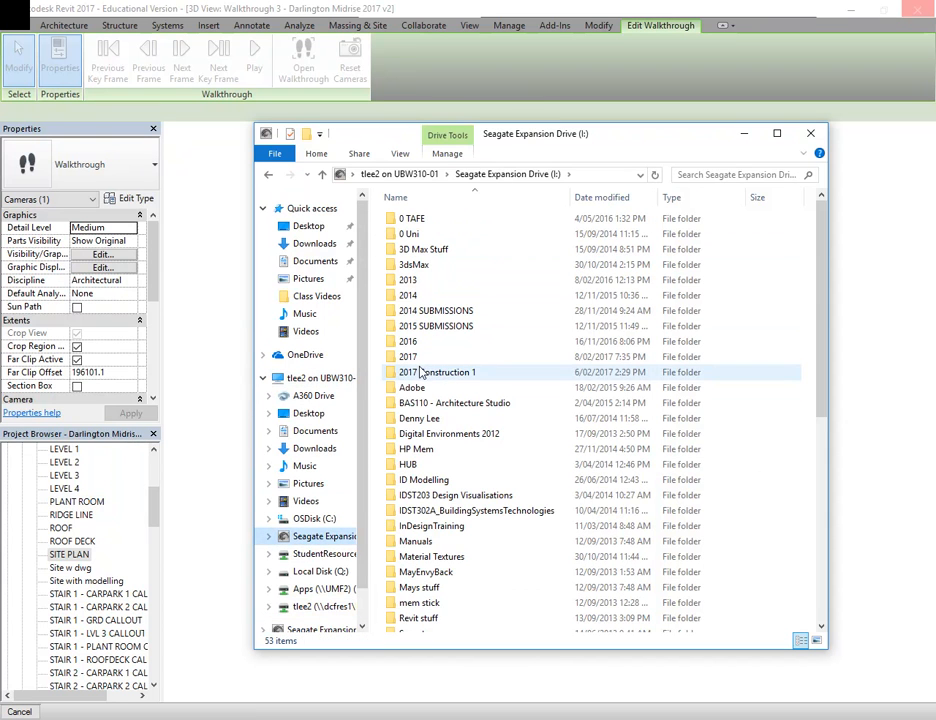
pyautogui.doubleClick(415, 357)
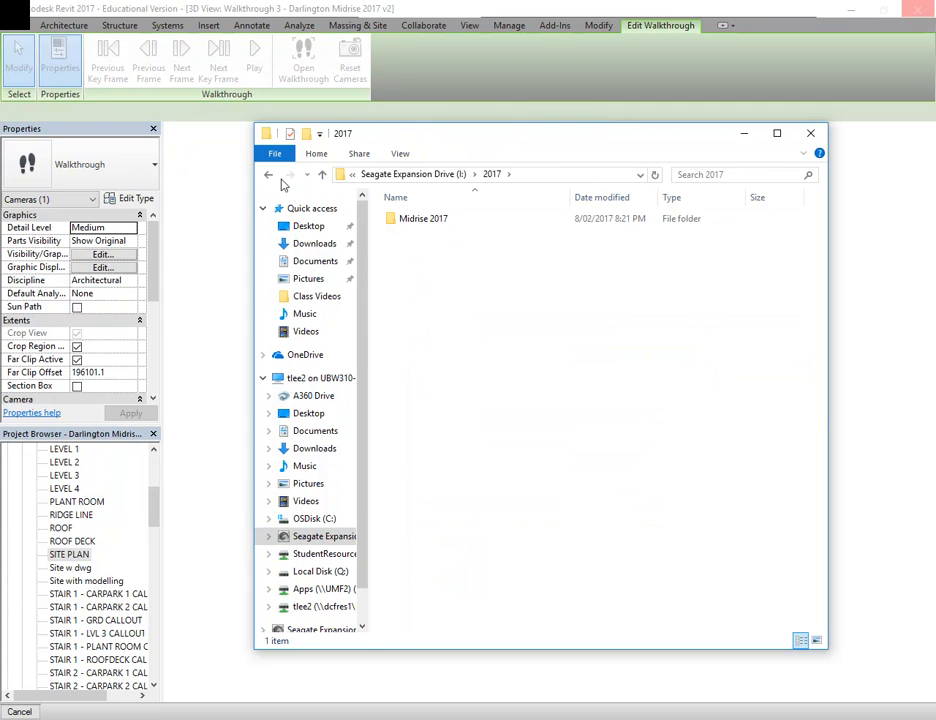
pyautogui.click(268, 174)
pyautogui.doubleClick(440, 341)
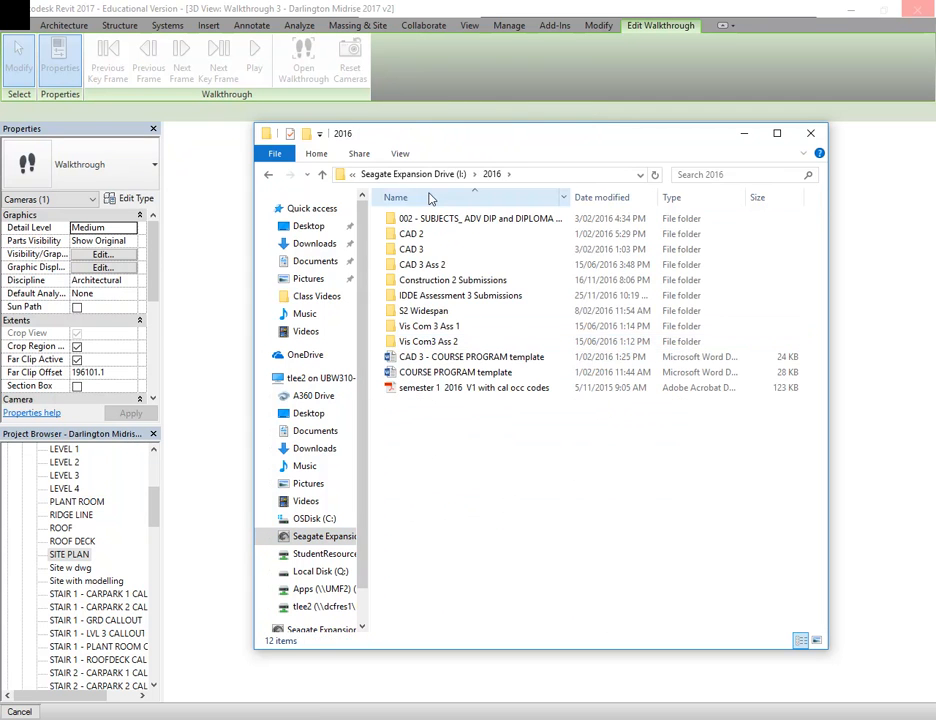
pyautogui.doubleClick(432, 295)
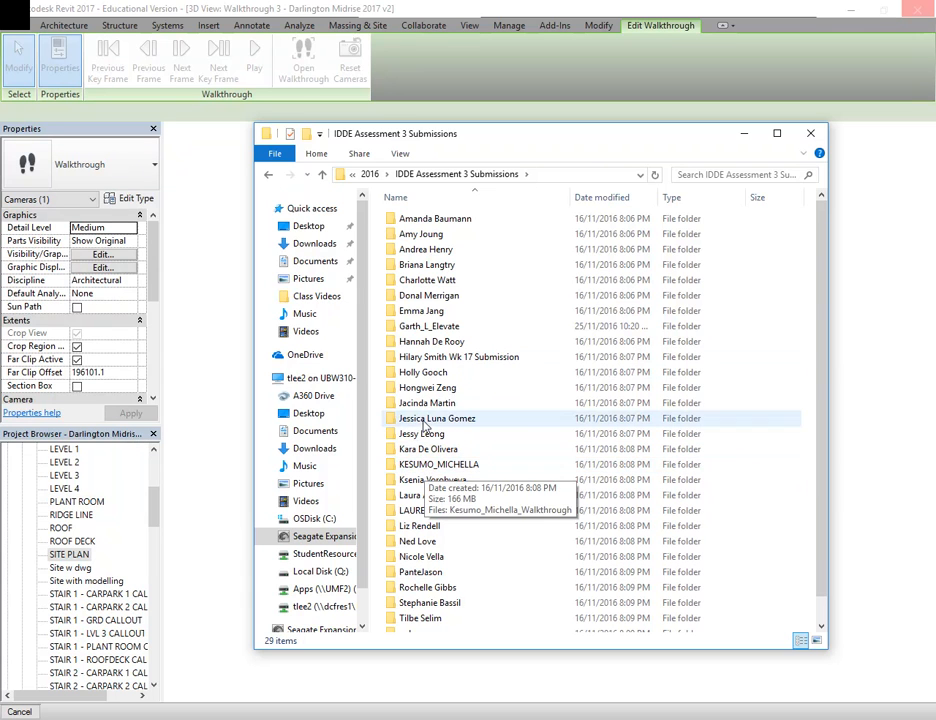
# Find the student's folder by first name among the assessment submissions and open it
pyautogui.scroll(-1, 425, 425)
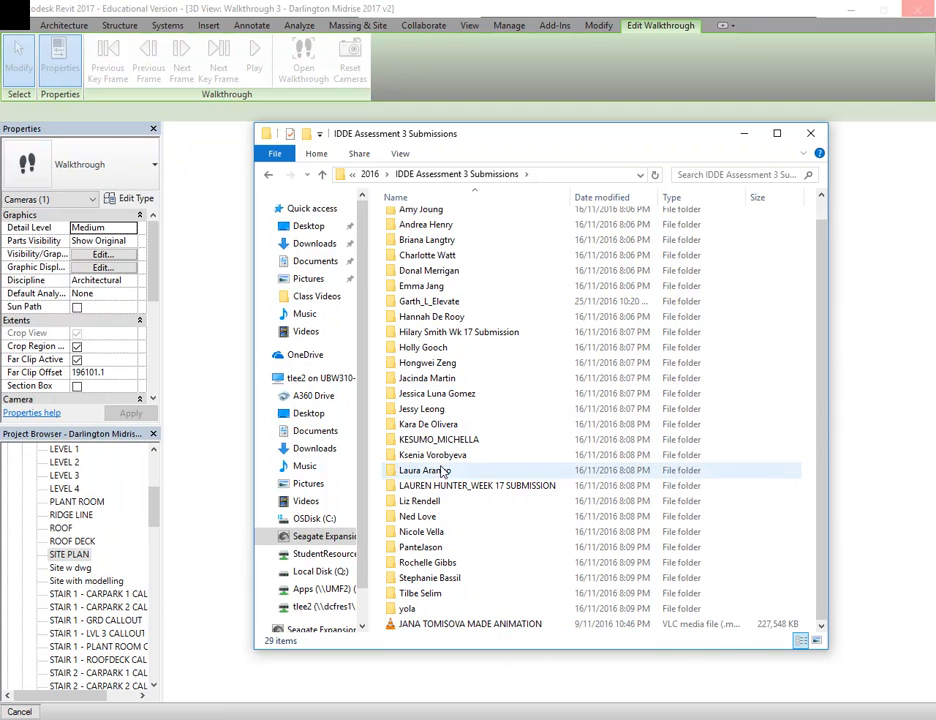
pyautogui.click(423, 625)
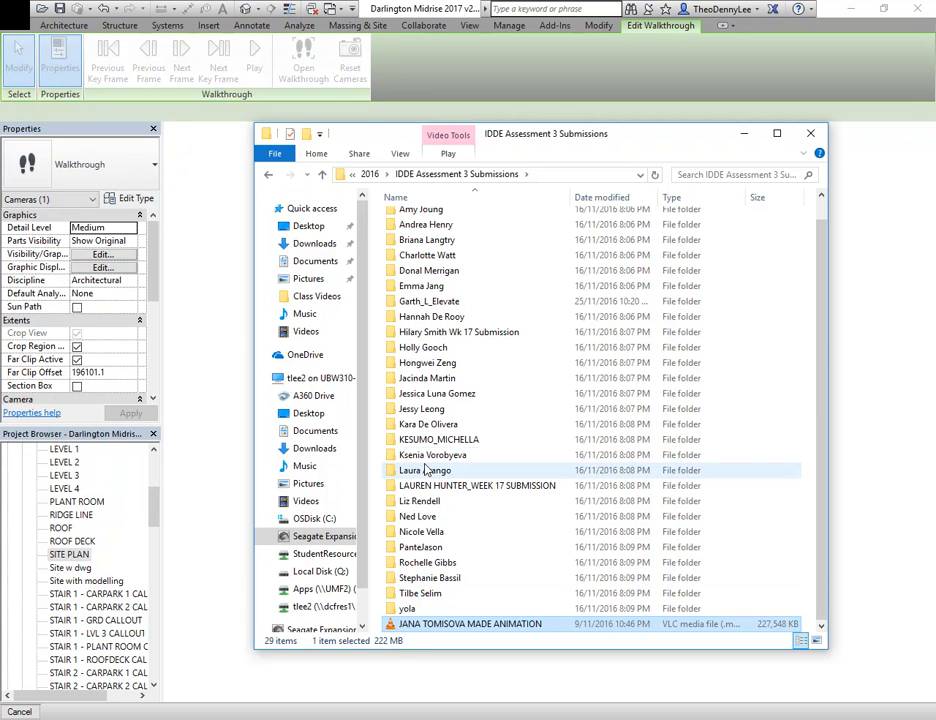
pyautogui.click(416, 549)
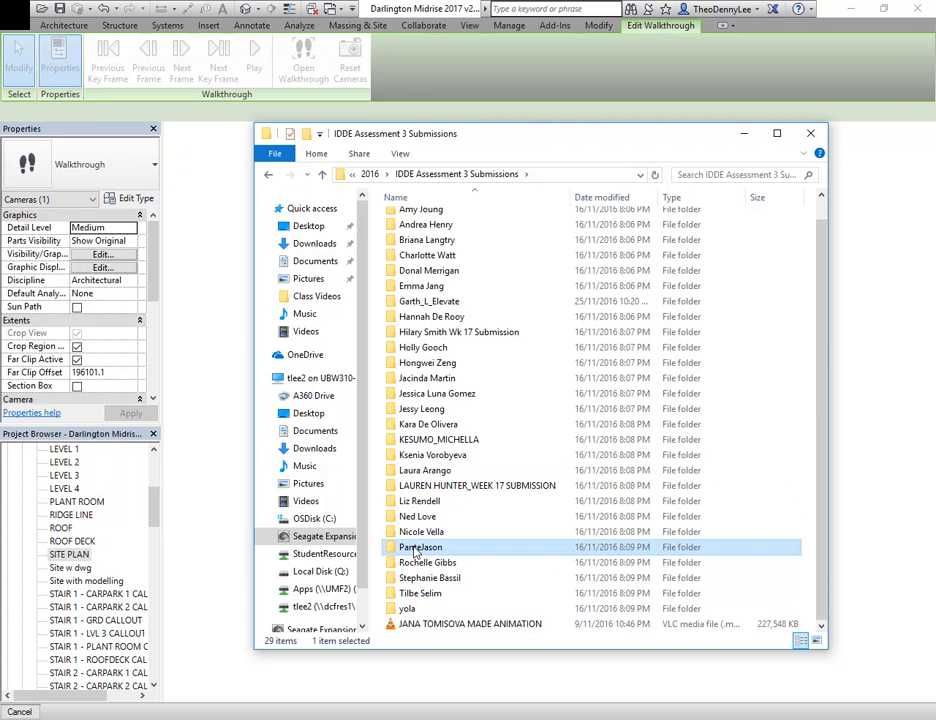
pyautogui.doubleClick(421, 548)
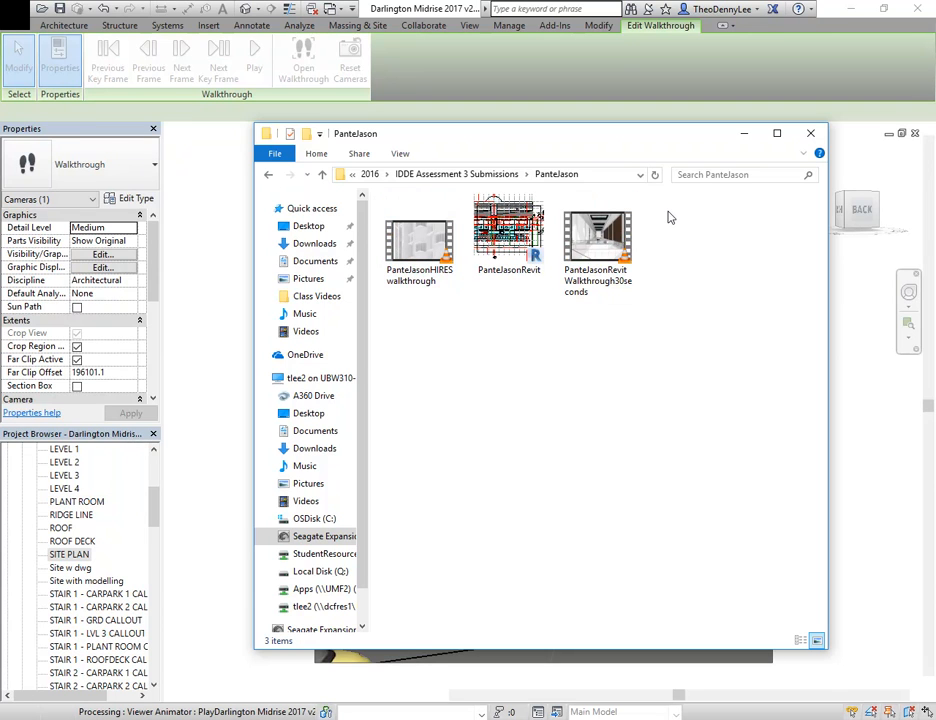
# Play the student's 30-second Revit walkthrough video full screen in VLC media player
pyautogui.click(603, 252)
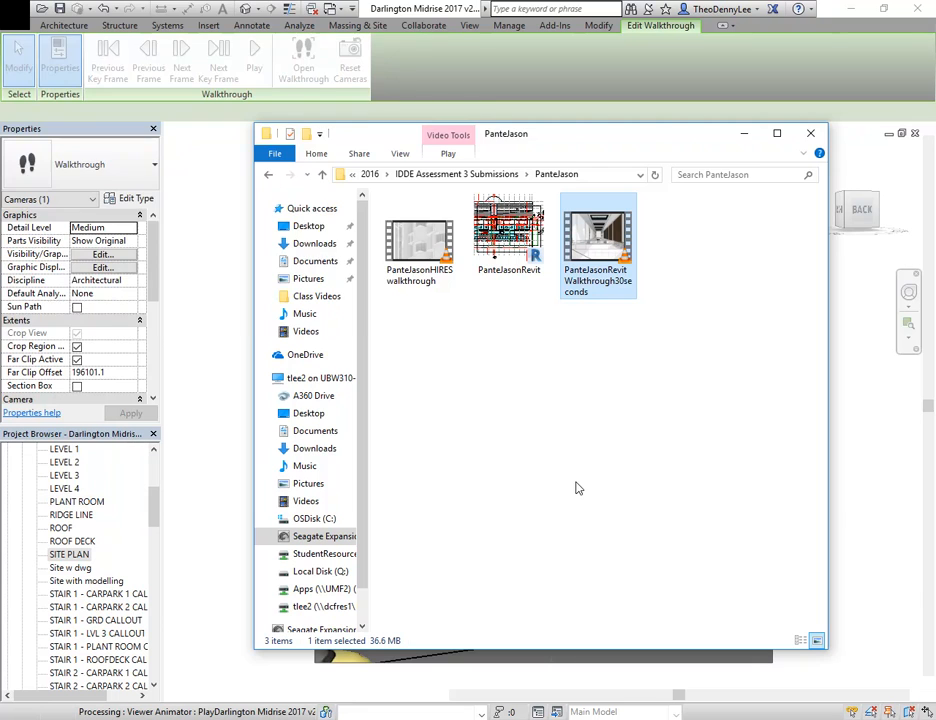
pyautogui.press('Return')
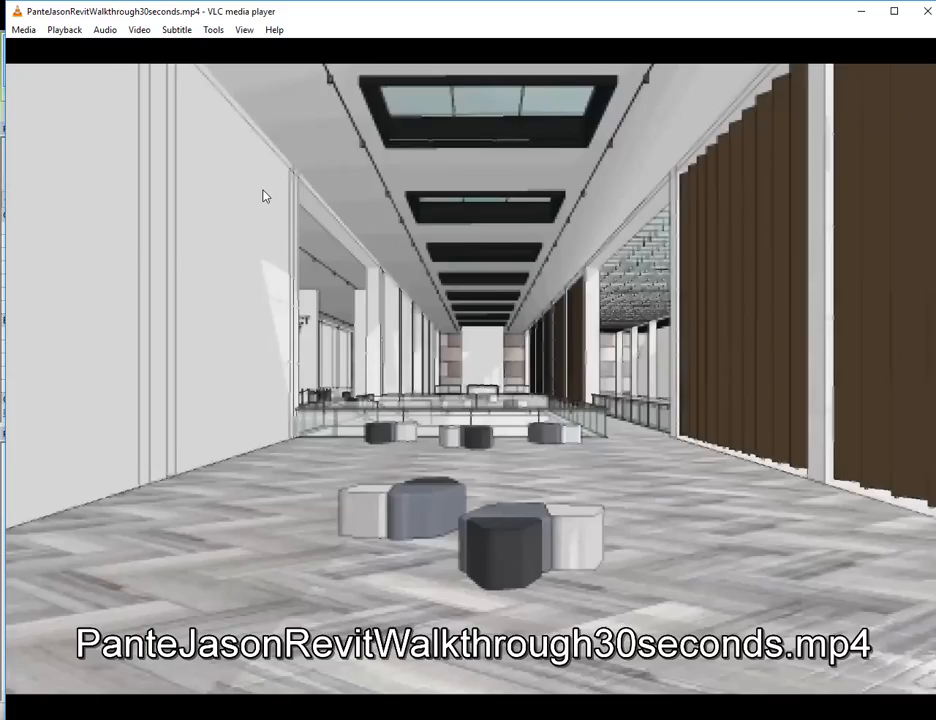
pyautogui.doubleClick(534, 321)
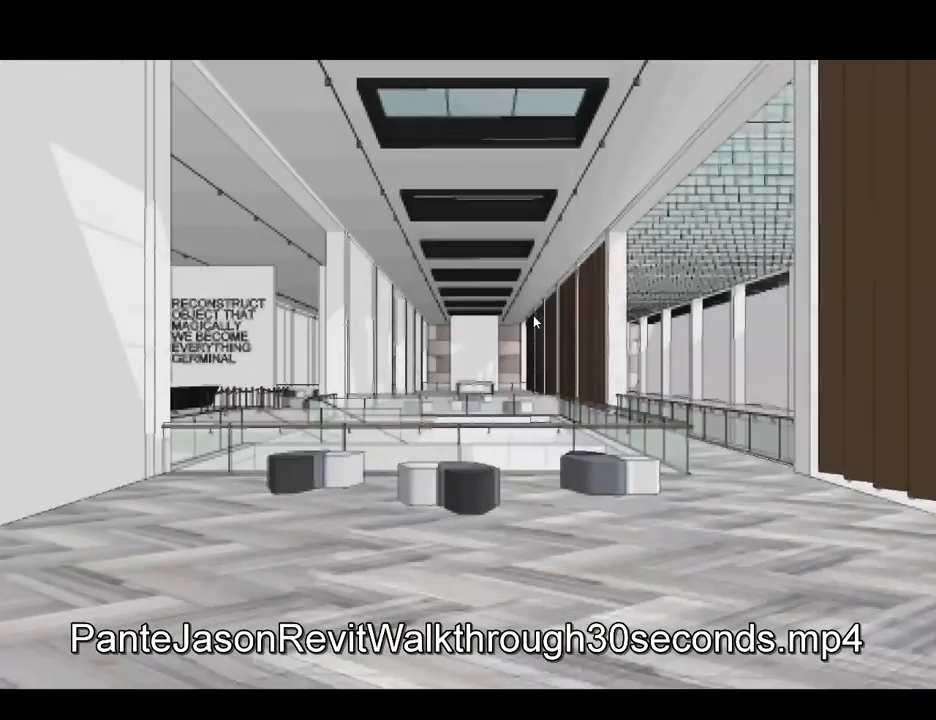
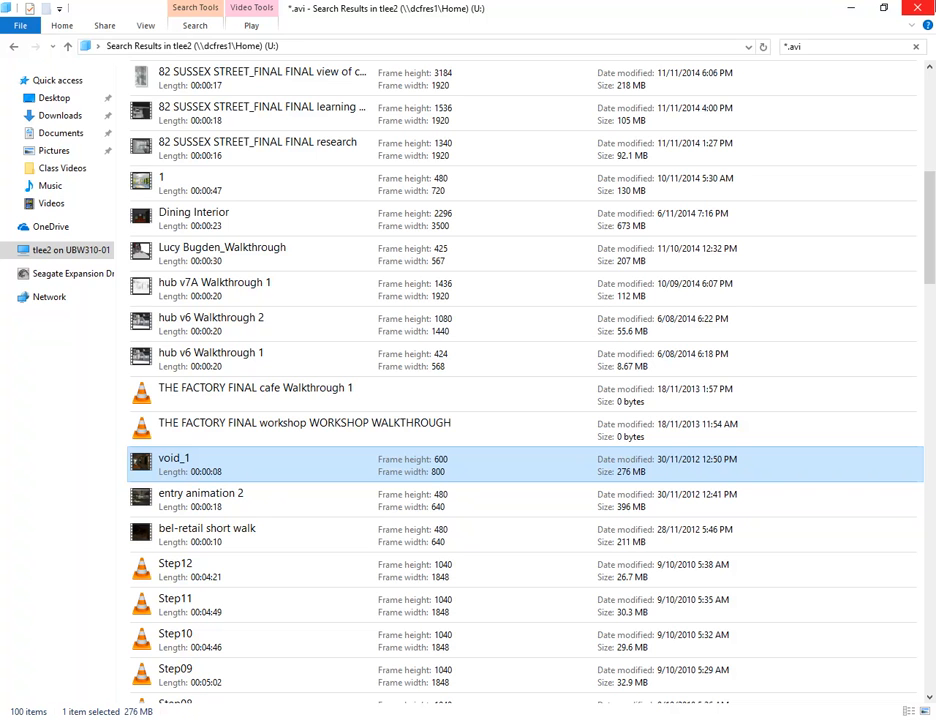
# Close the *.avi search results and go from the student's folder back up to the IDDE Assessment 3 Submissions folder in File Explorer
pyautogui.click(919, 9)
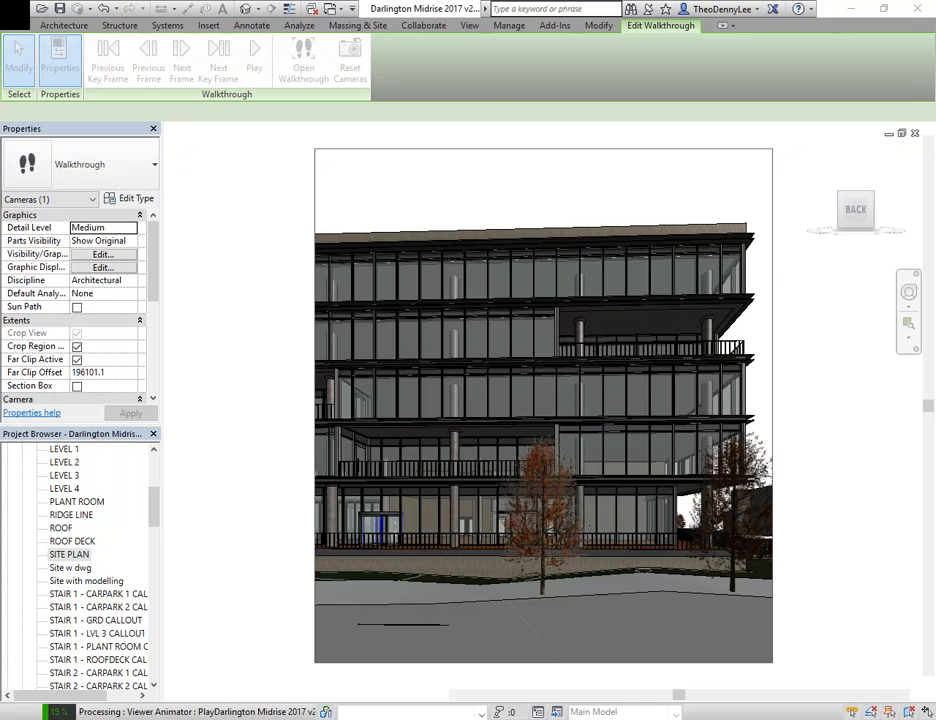
pyautogui.moveTo(150, 711)
pyautogui.moveTo(208, 692)
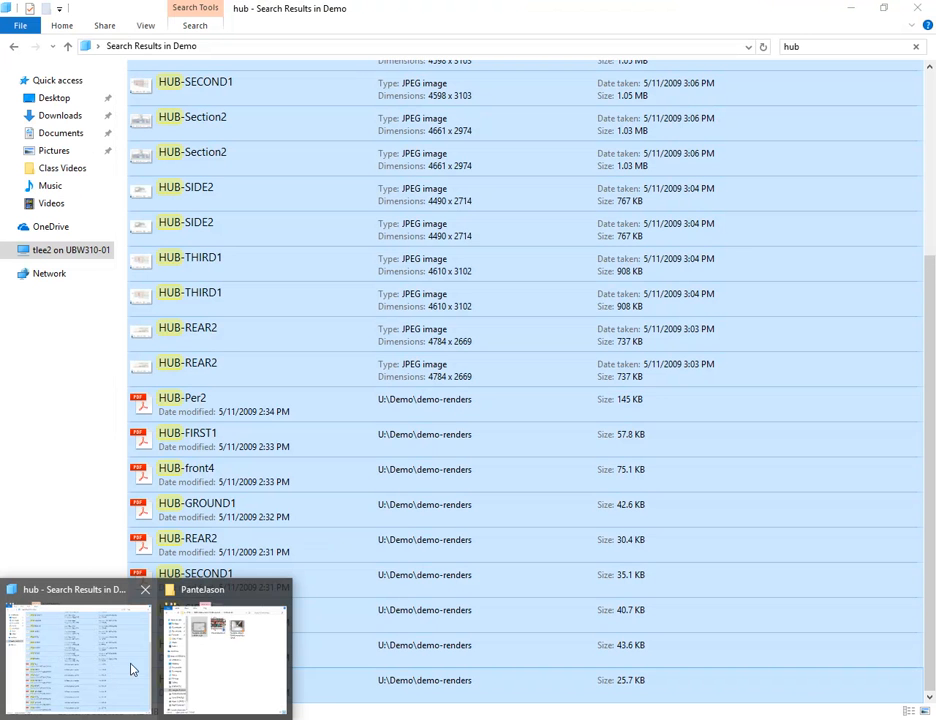
pyautogui.click(46, 673)
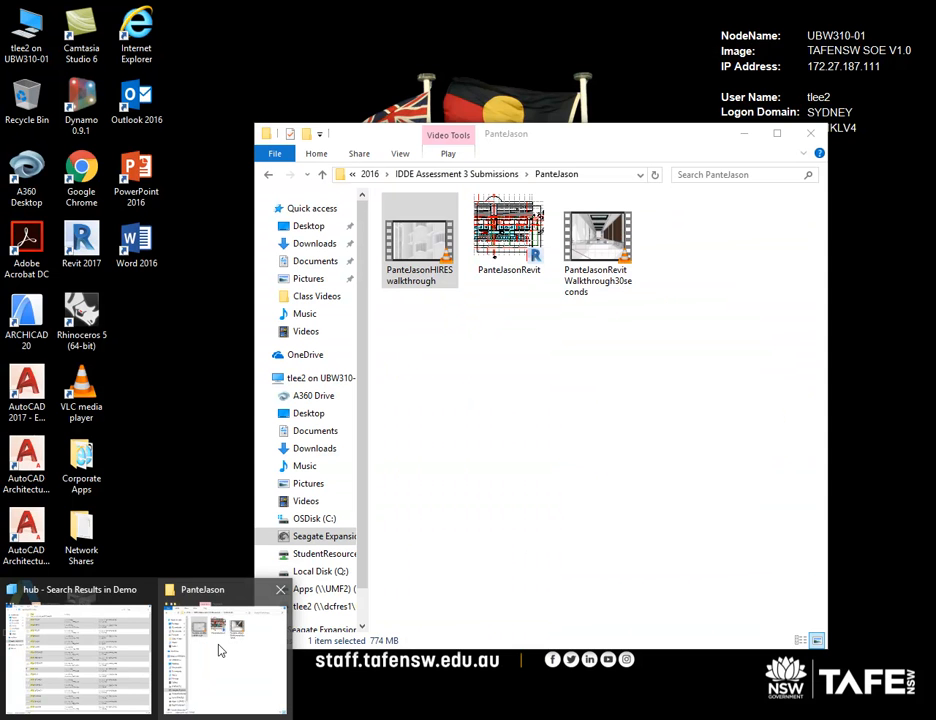
pyautogui.click(219, 650)
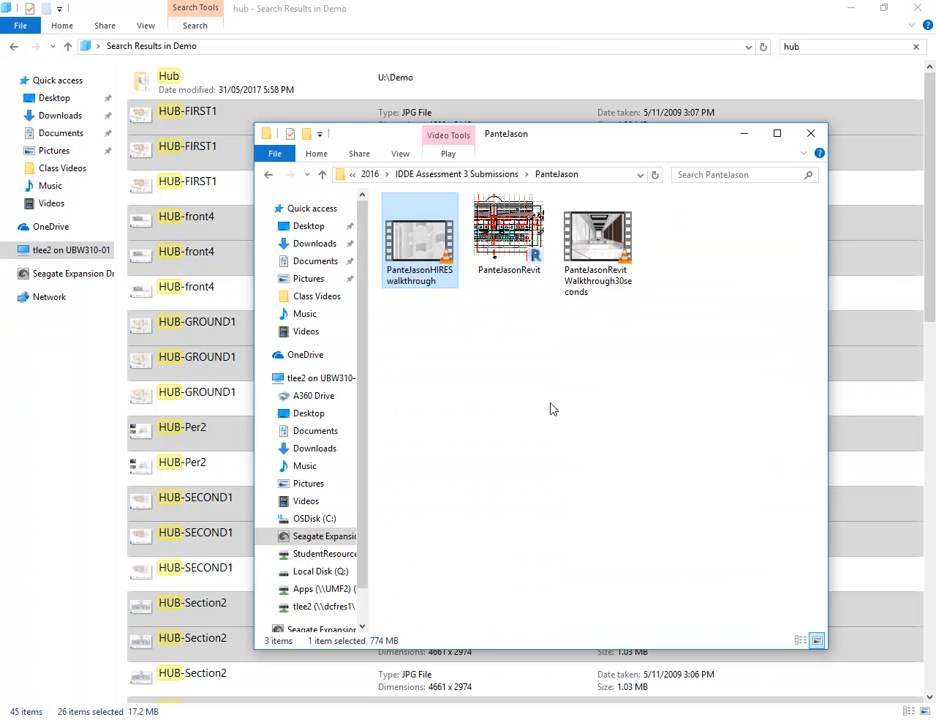
pyautogui.click(470, 174)
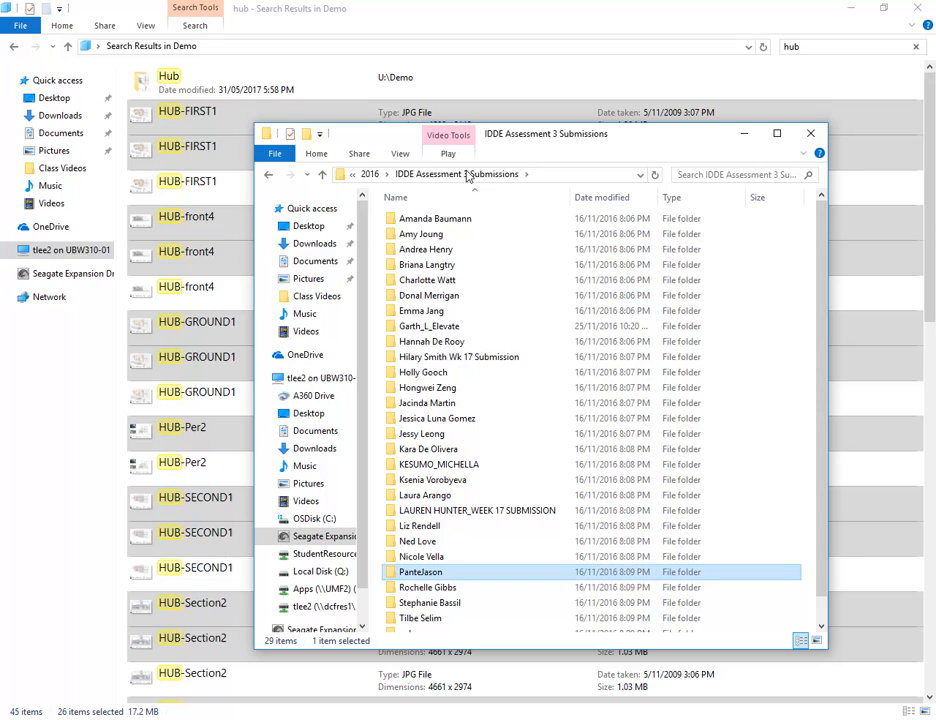
# Look through the list of student folders in IDDE Assessment 3 Submissions, highlighting several of them without opening any
pyautogui.click(437, 541)
pyautogui.scroll(-1, 437, 548)
pyautogui.scroll(1, 437, 548)
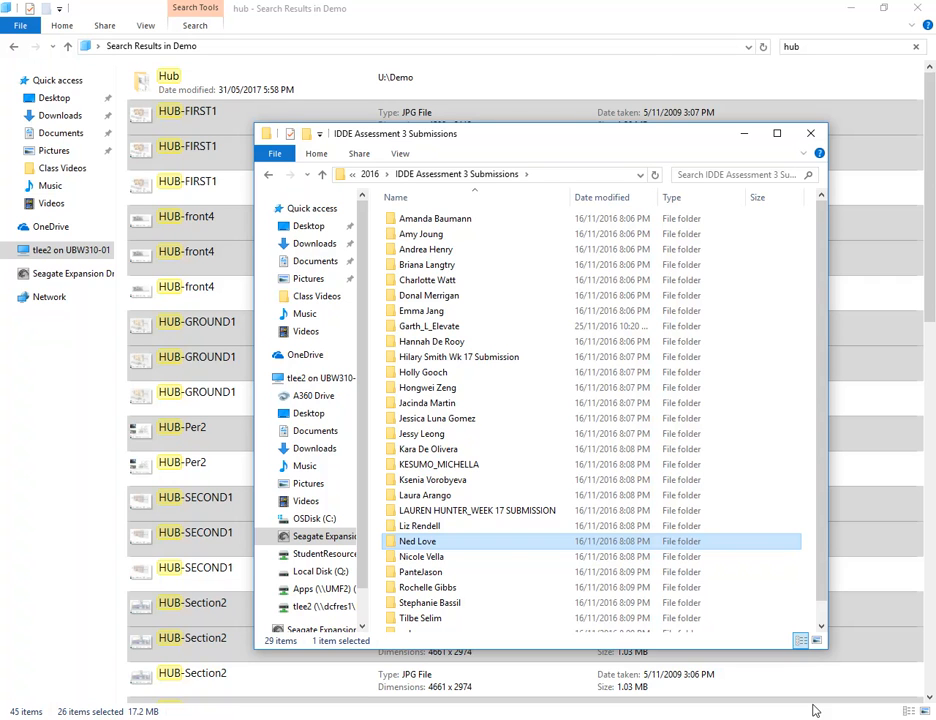
pyautogui.click(405, 496)
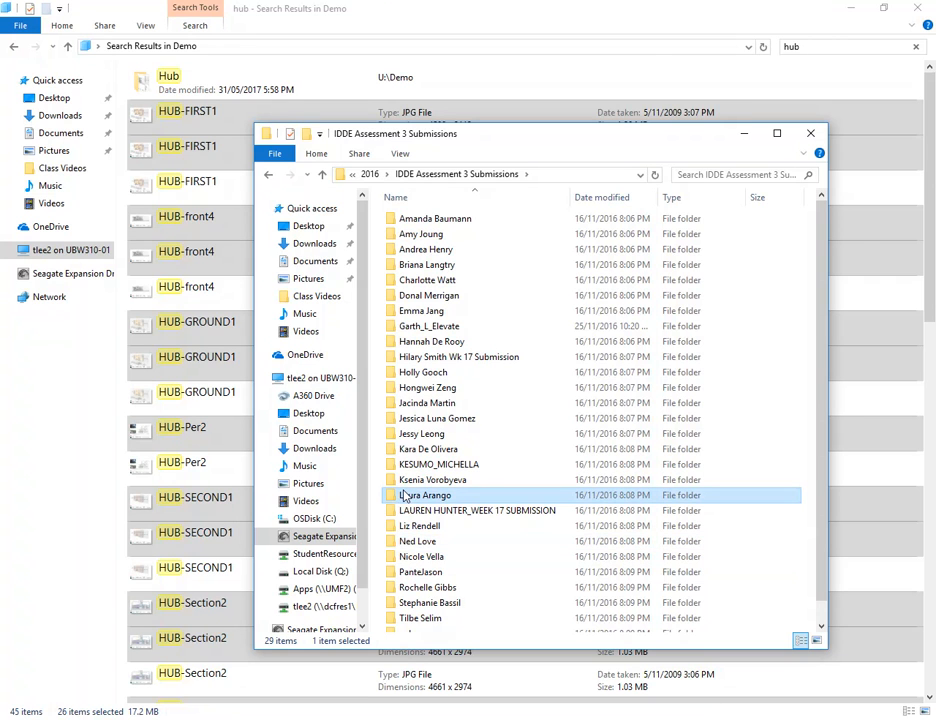
pyautogui.click(420, 436)
pyautogui.click(420, 436)
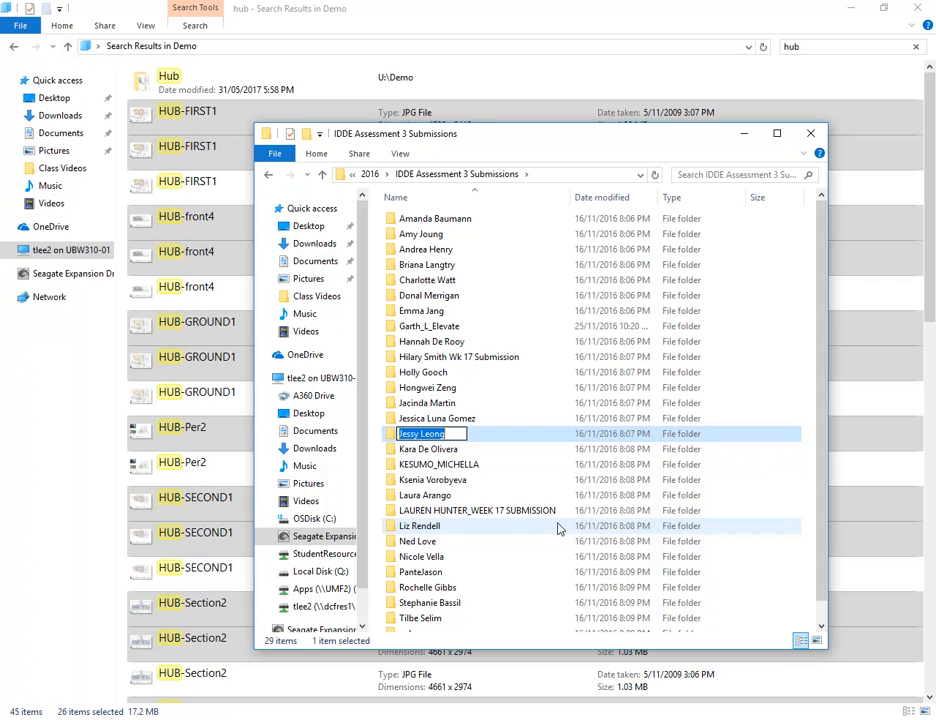
pyautogui.click(406, 466)
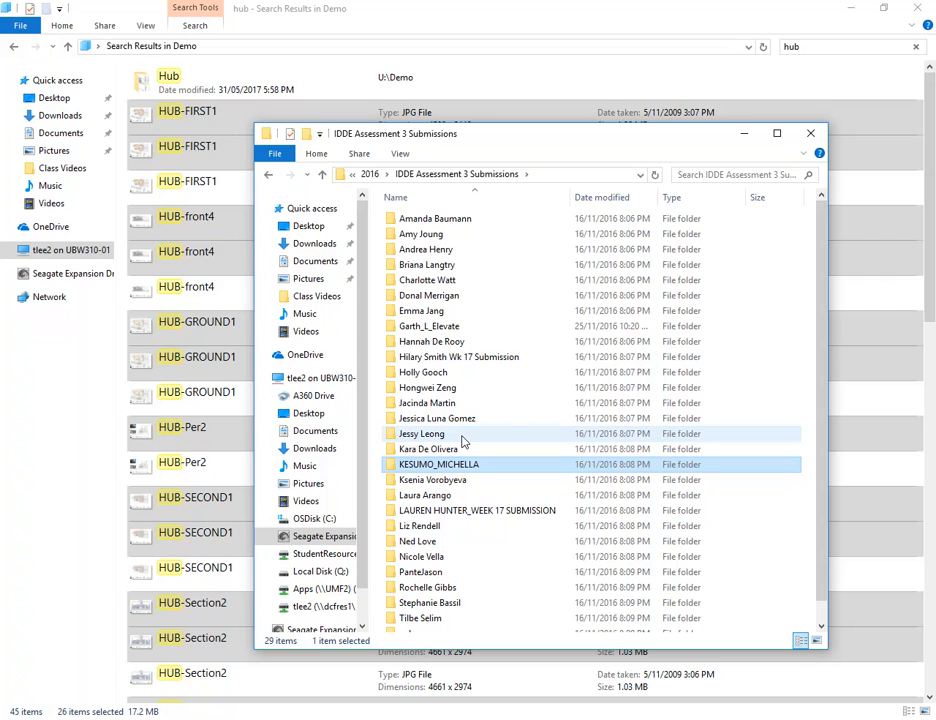
# Minimize the submissions folder and the hub search results windows to return to the walkthrough view in Revit
pyautogui.click(745, 133)
pyautogui.click(850, 8)
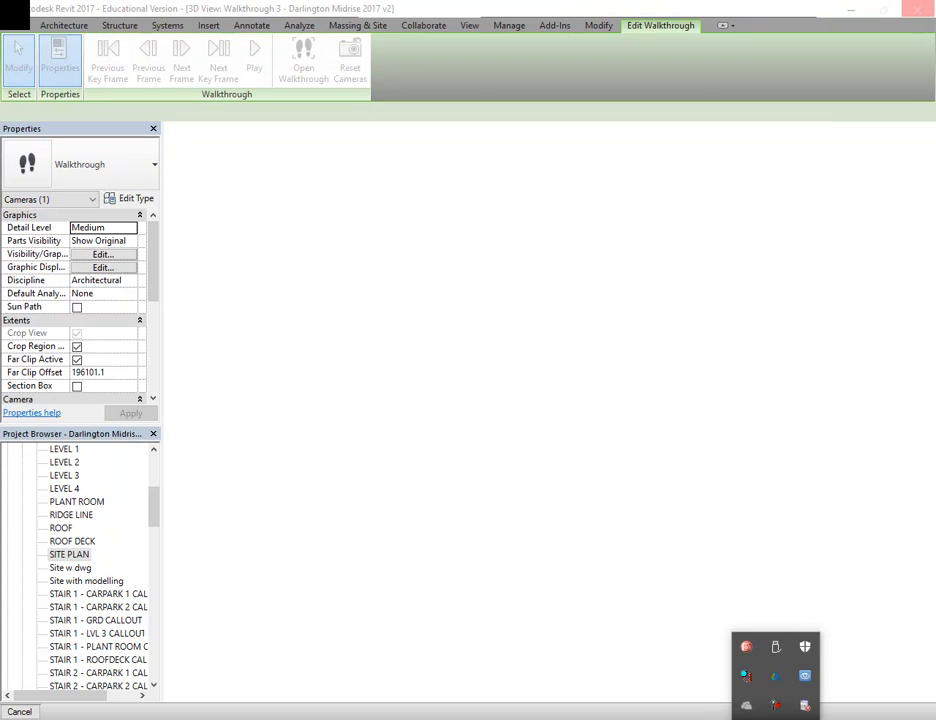
pyautogui.rightClick(777, 706)
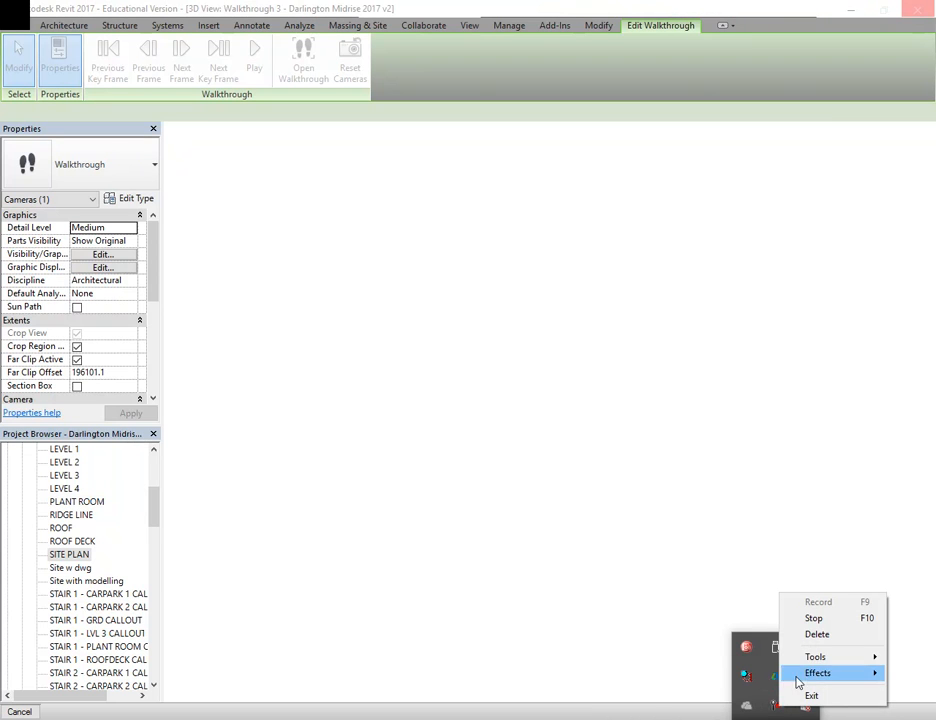